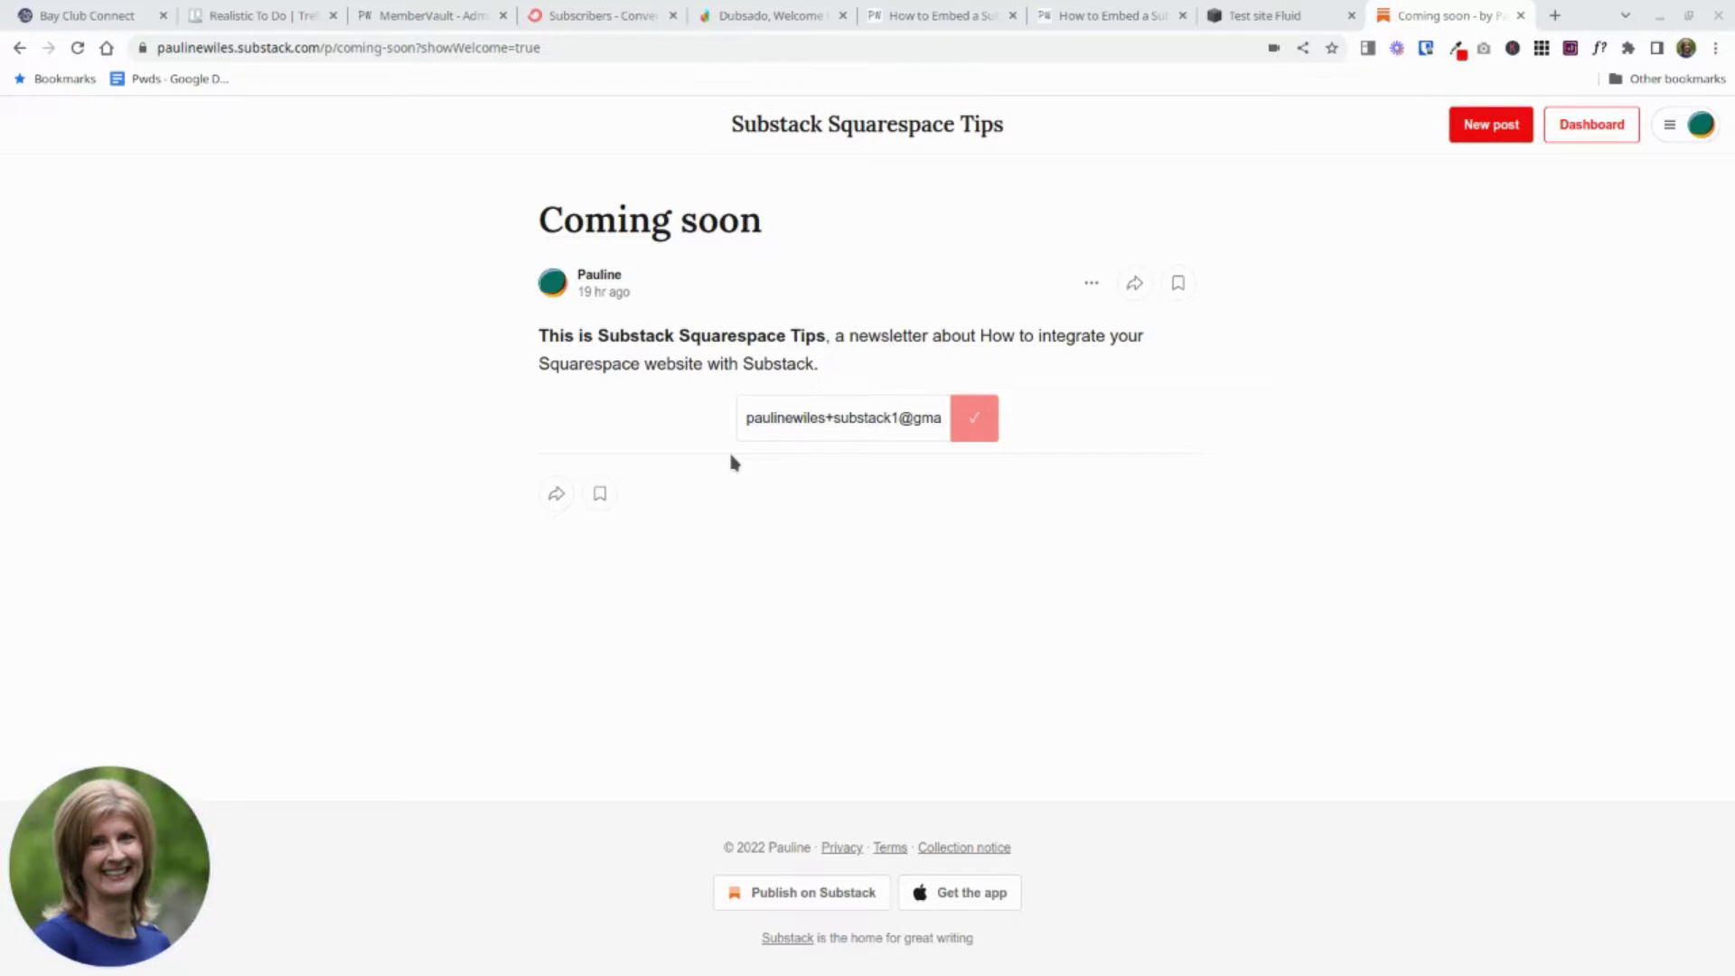
Go to the publication Settings via the Writer dashboard and find the Embed signup form section.
left_click(1672, 128)
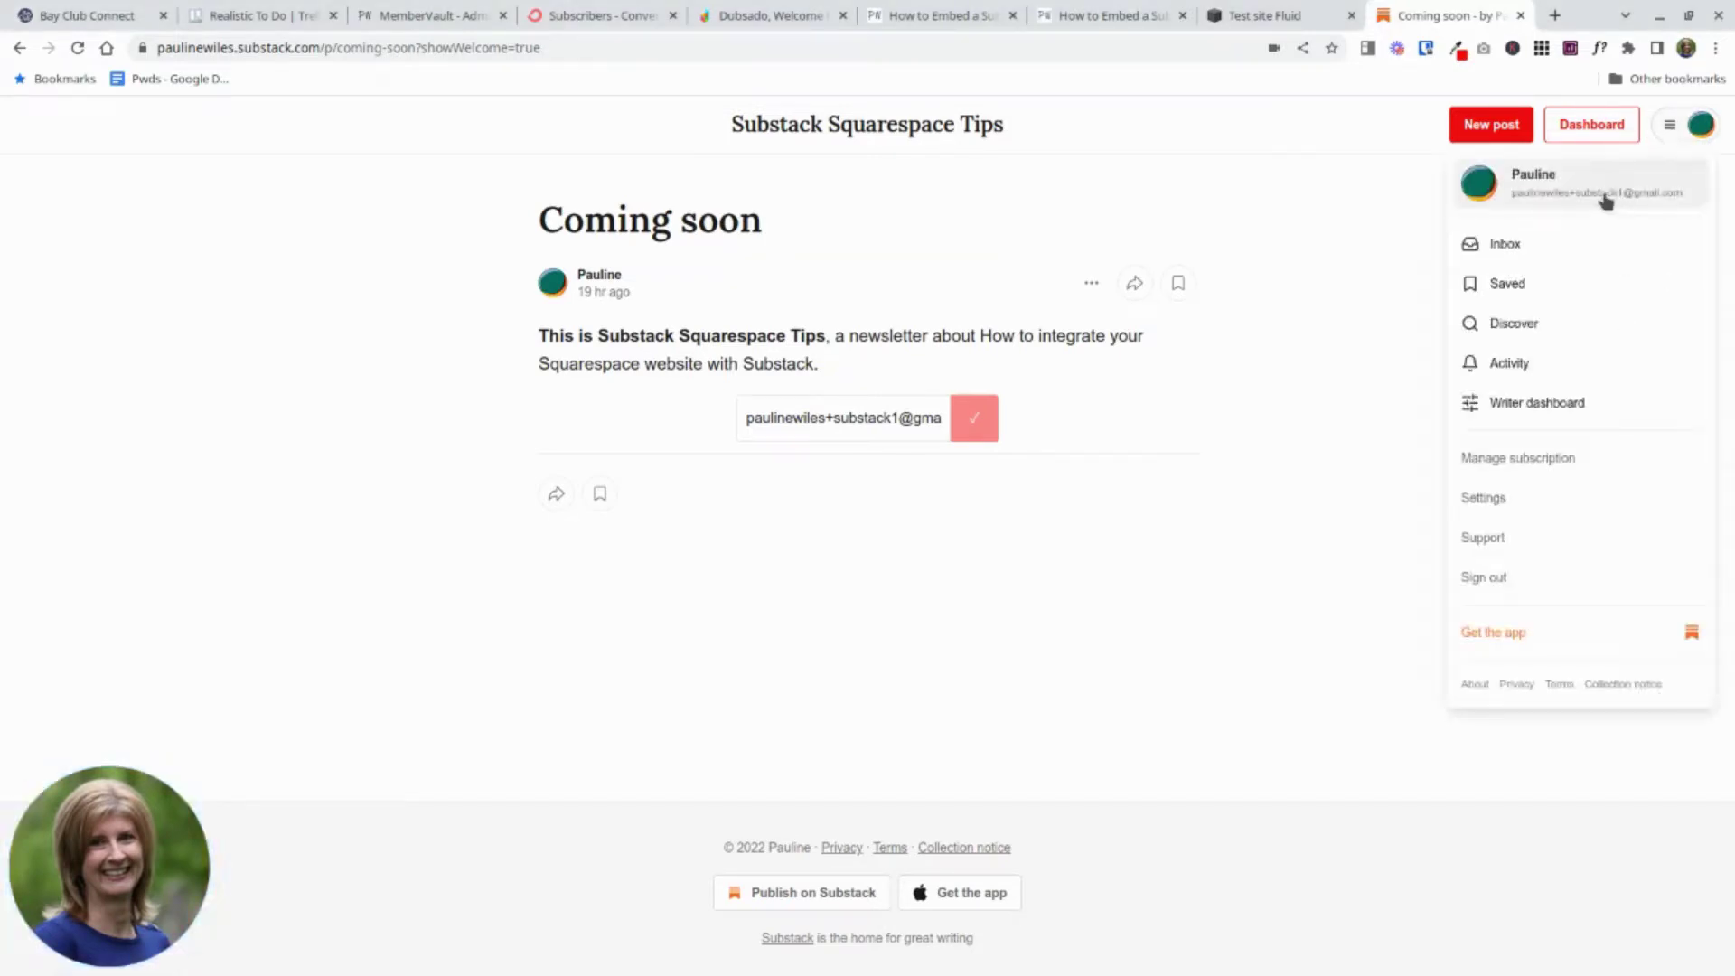
left_click(1523, 407)
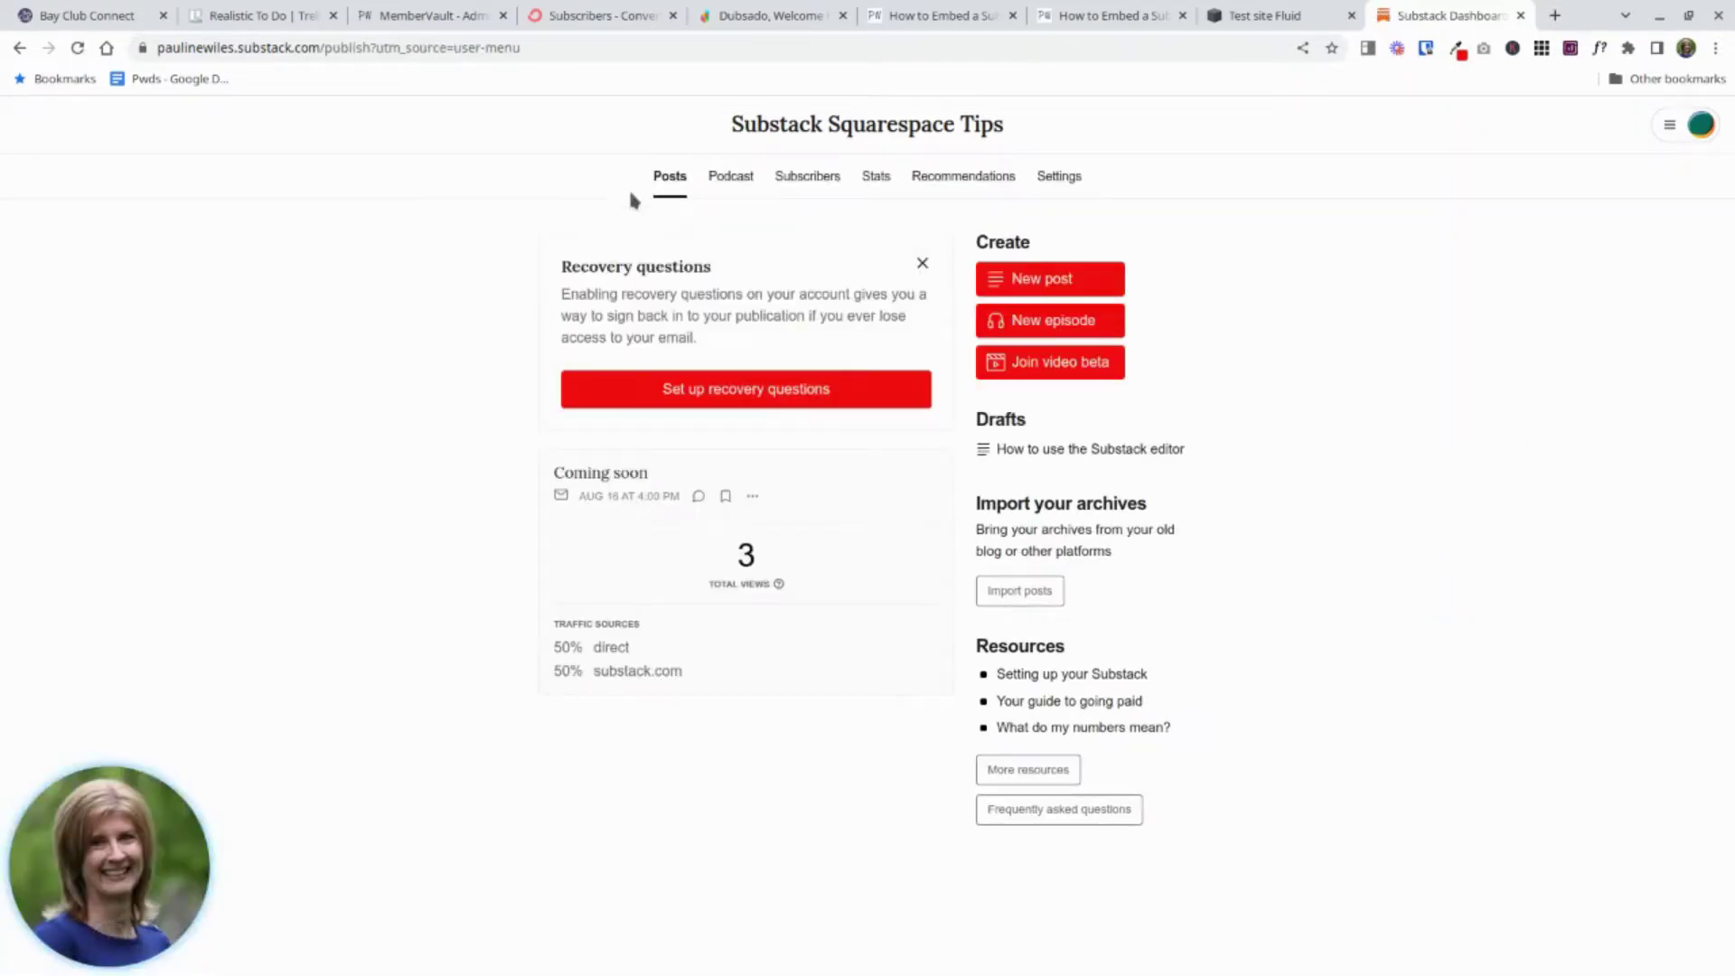
left_click(1061, 177)
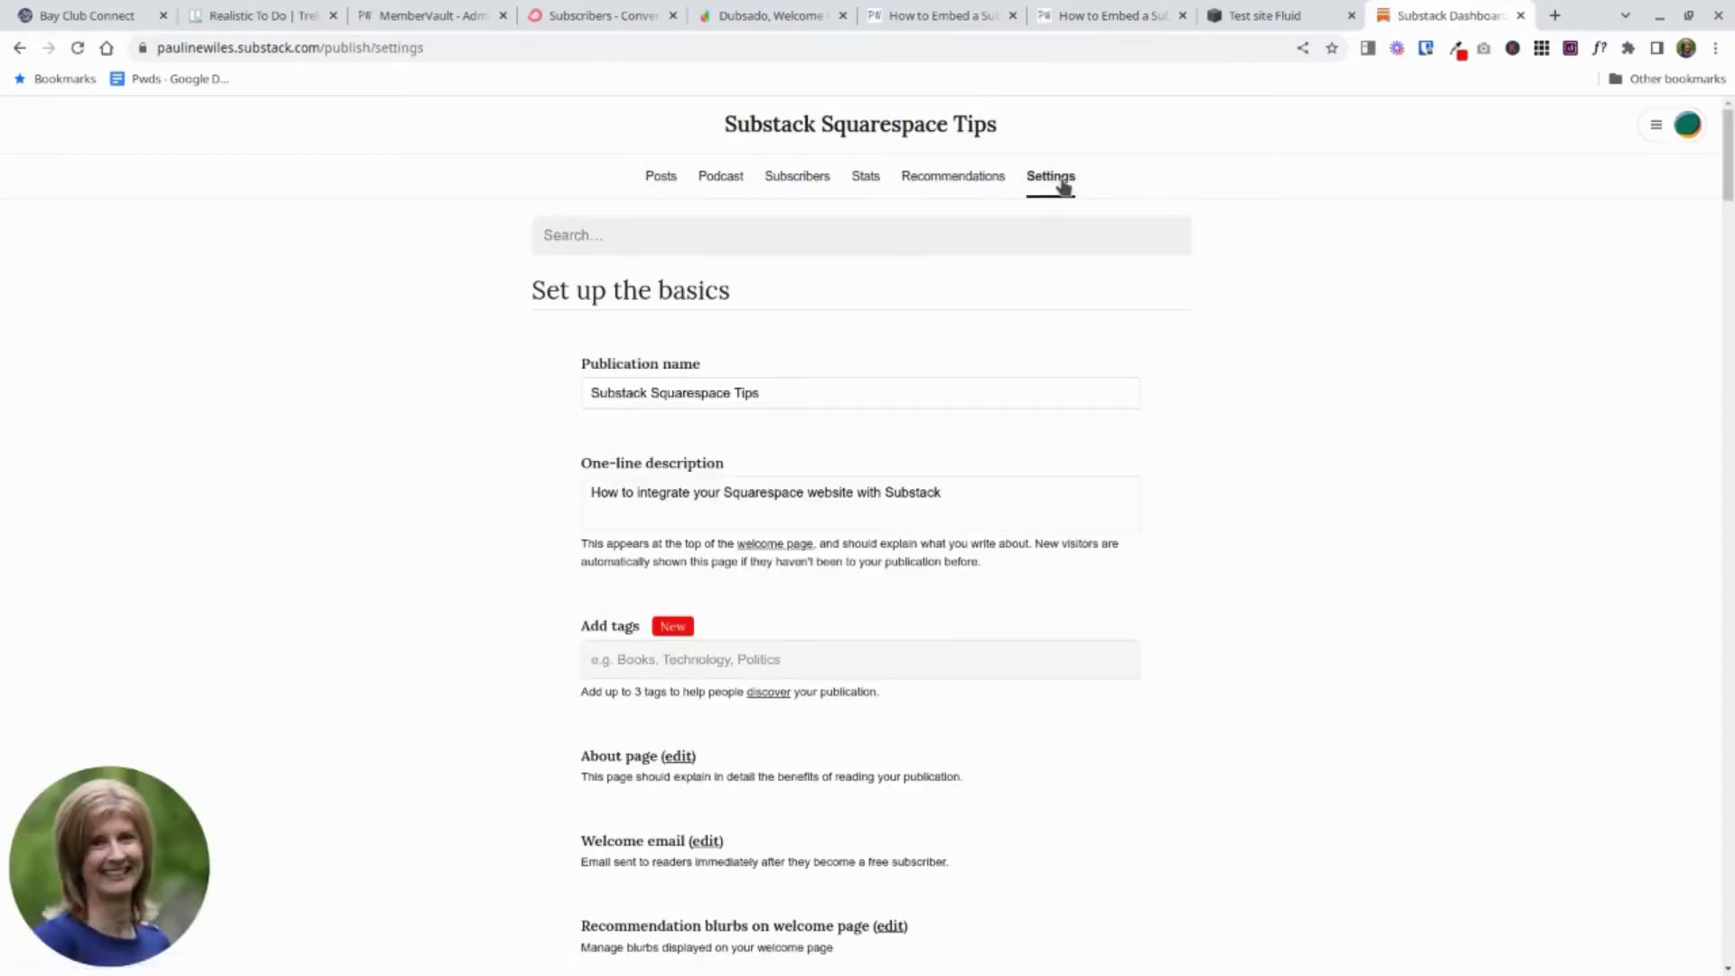
scroll(796, 386, "down", 2)
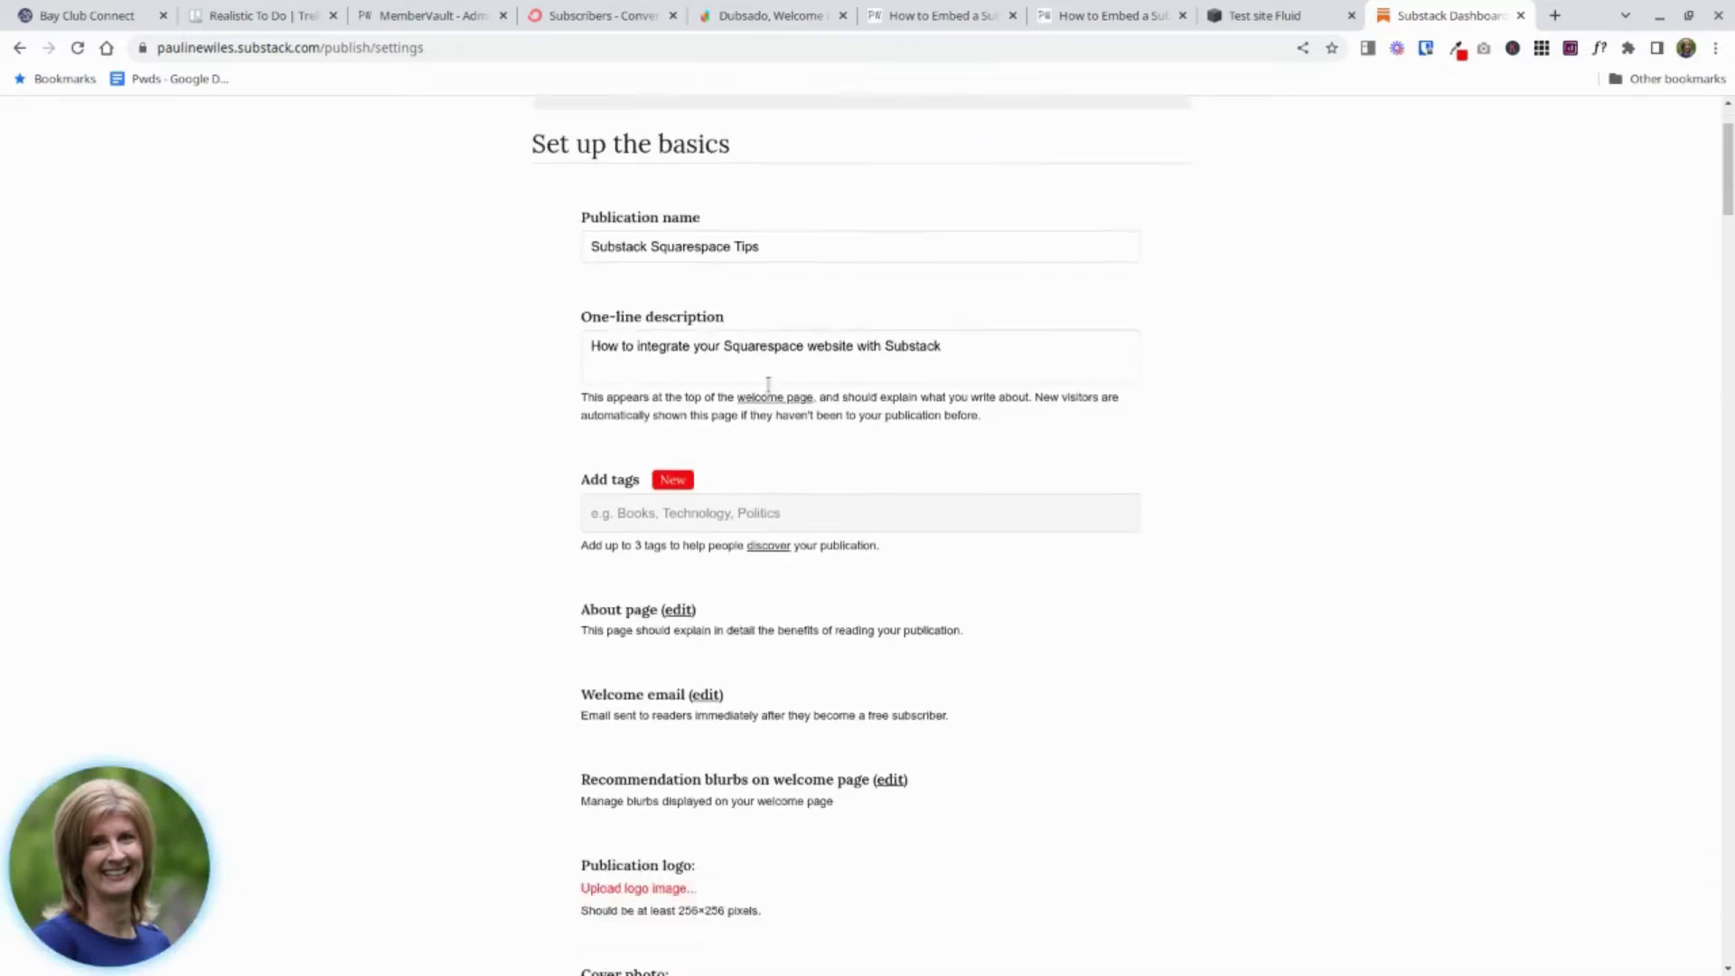
scroll(768, 384, "down", 10)
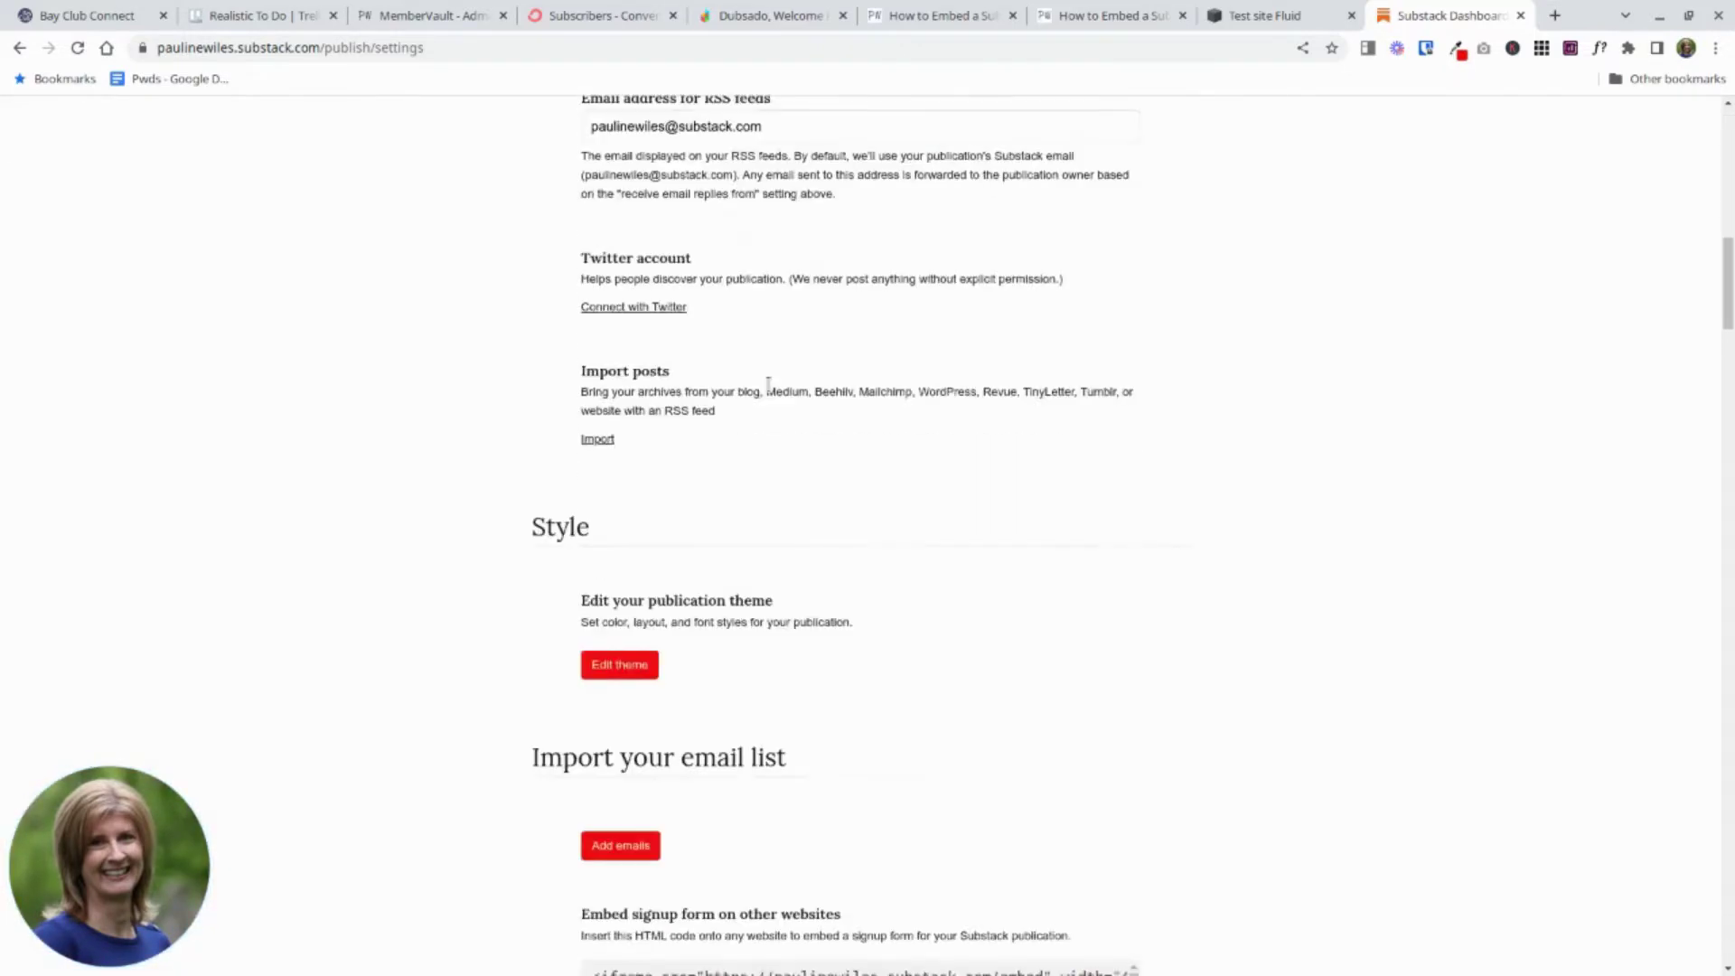
scroll(768, 384, "down", 6)
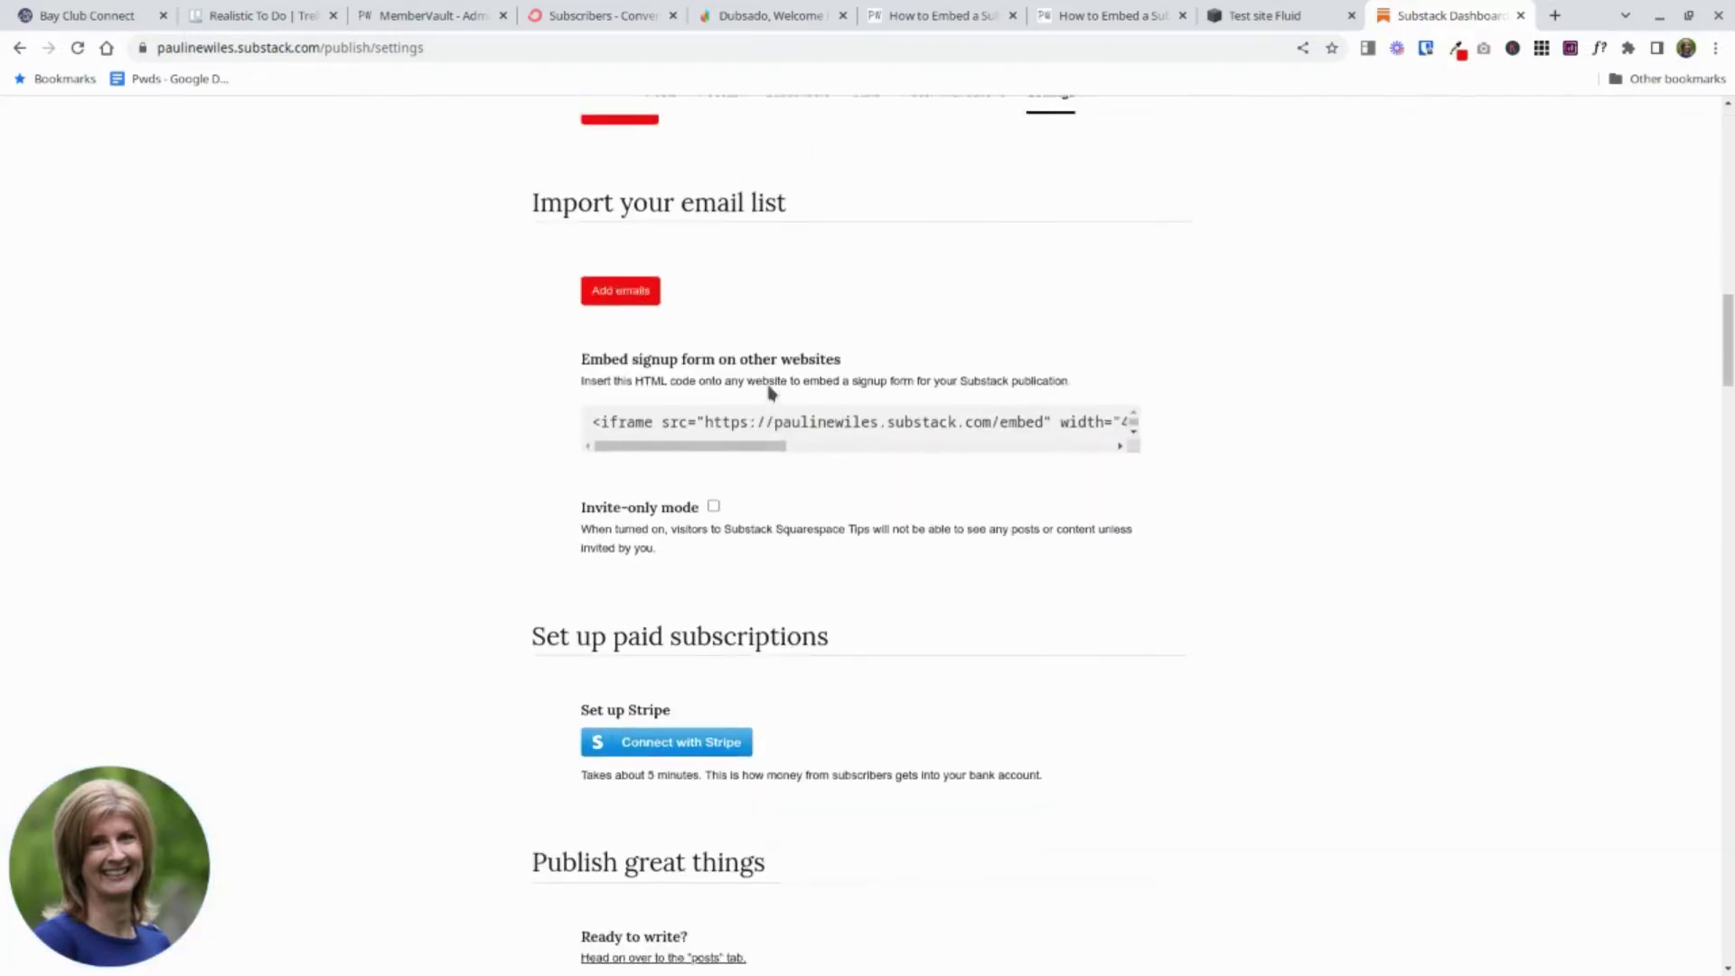
scroll(771, 392, "up", 1)
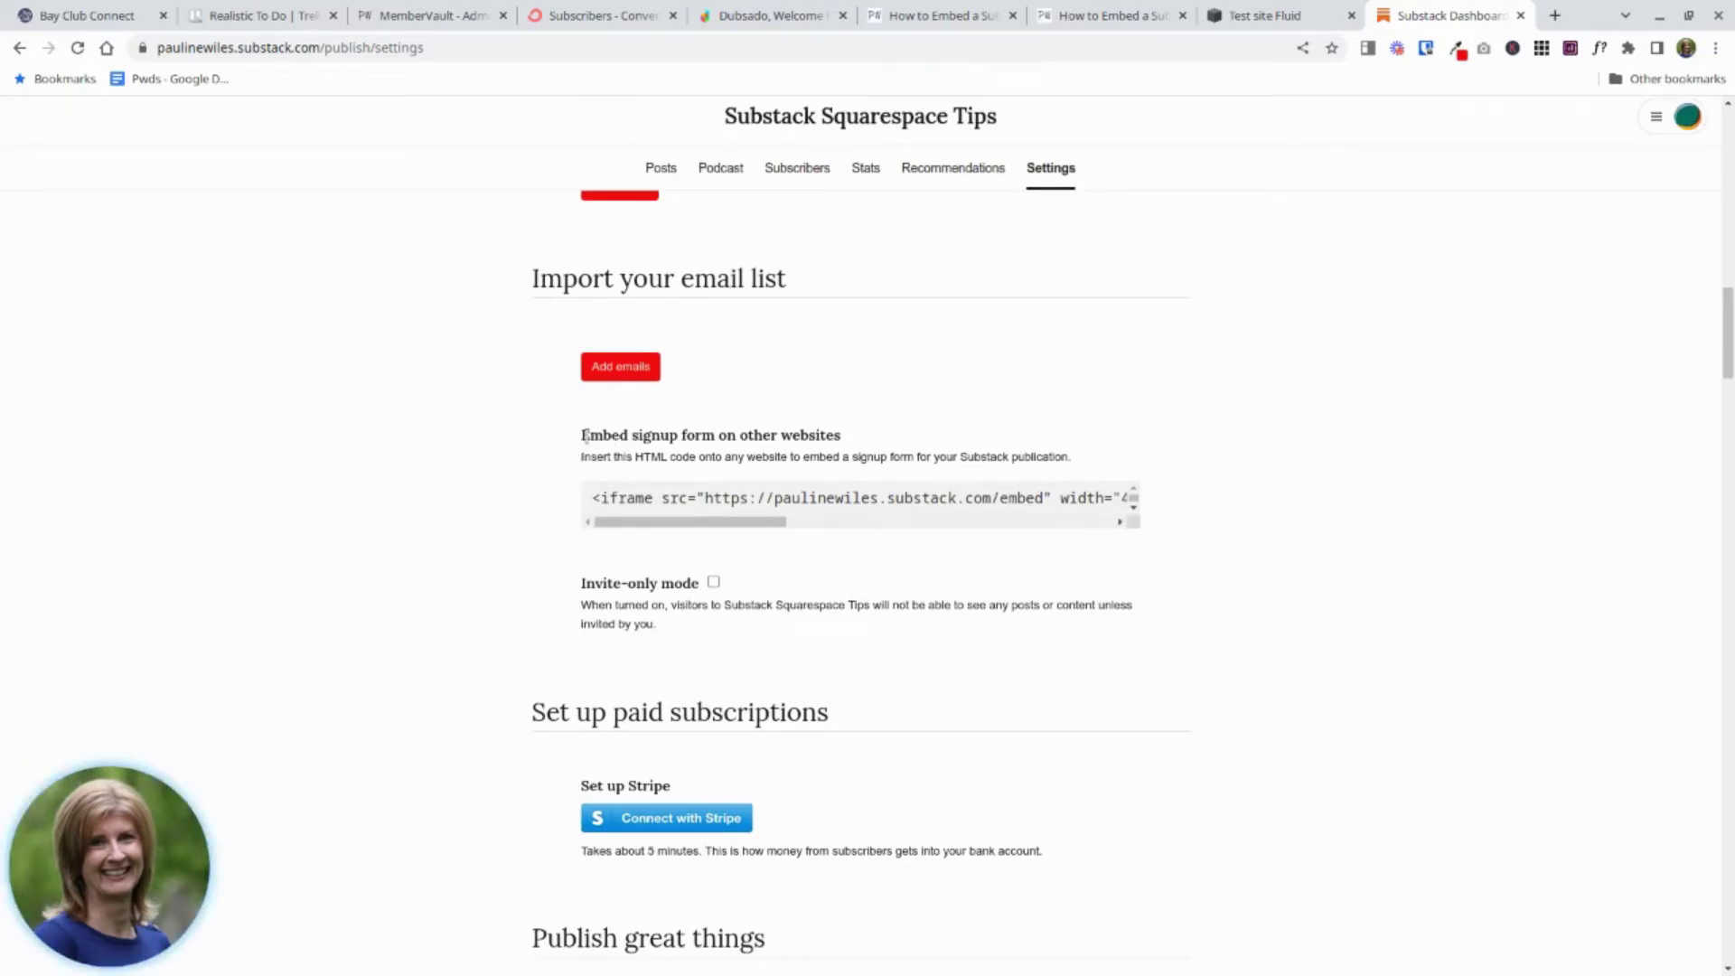
Select the signup form's iframe embed code and copy it.
left_click_drag(582, 437, 859, 442)
left_click(922, 442)
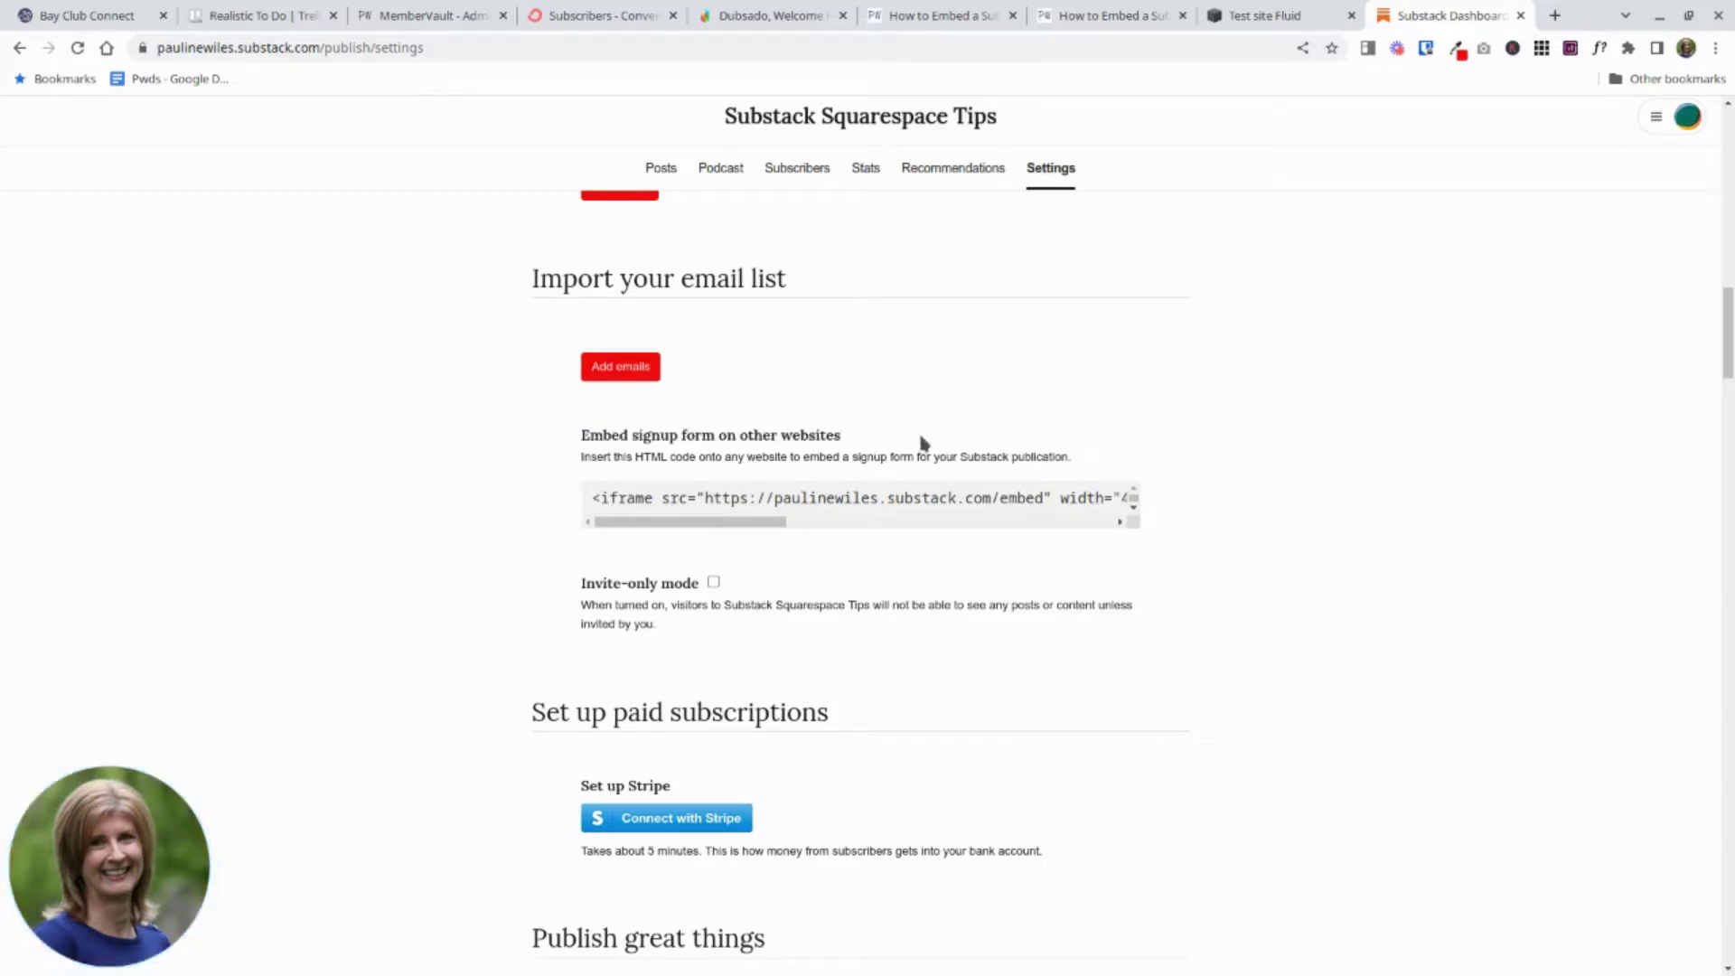
left_click(720, 505)
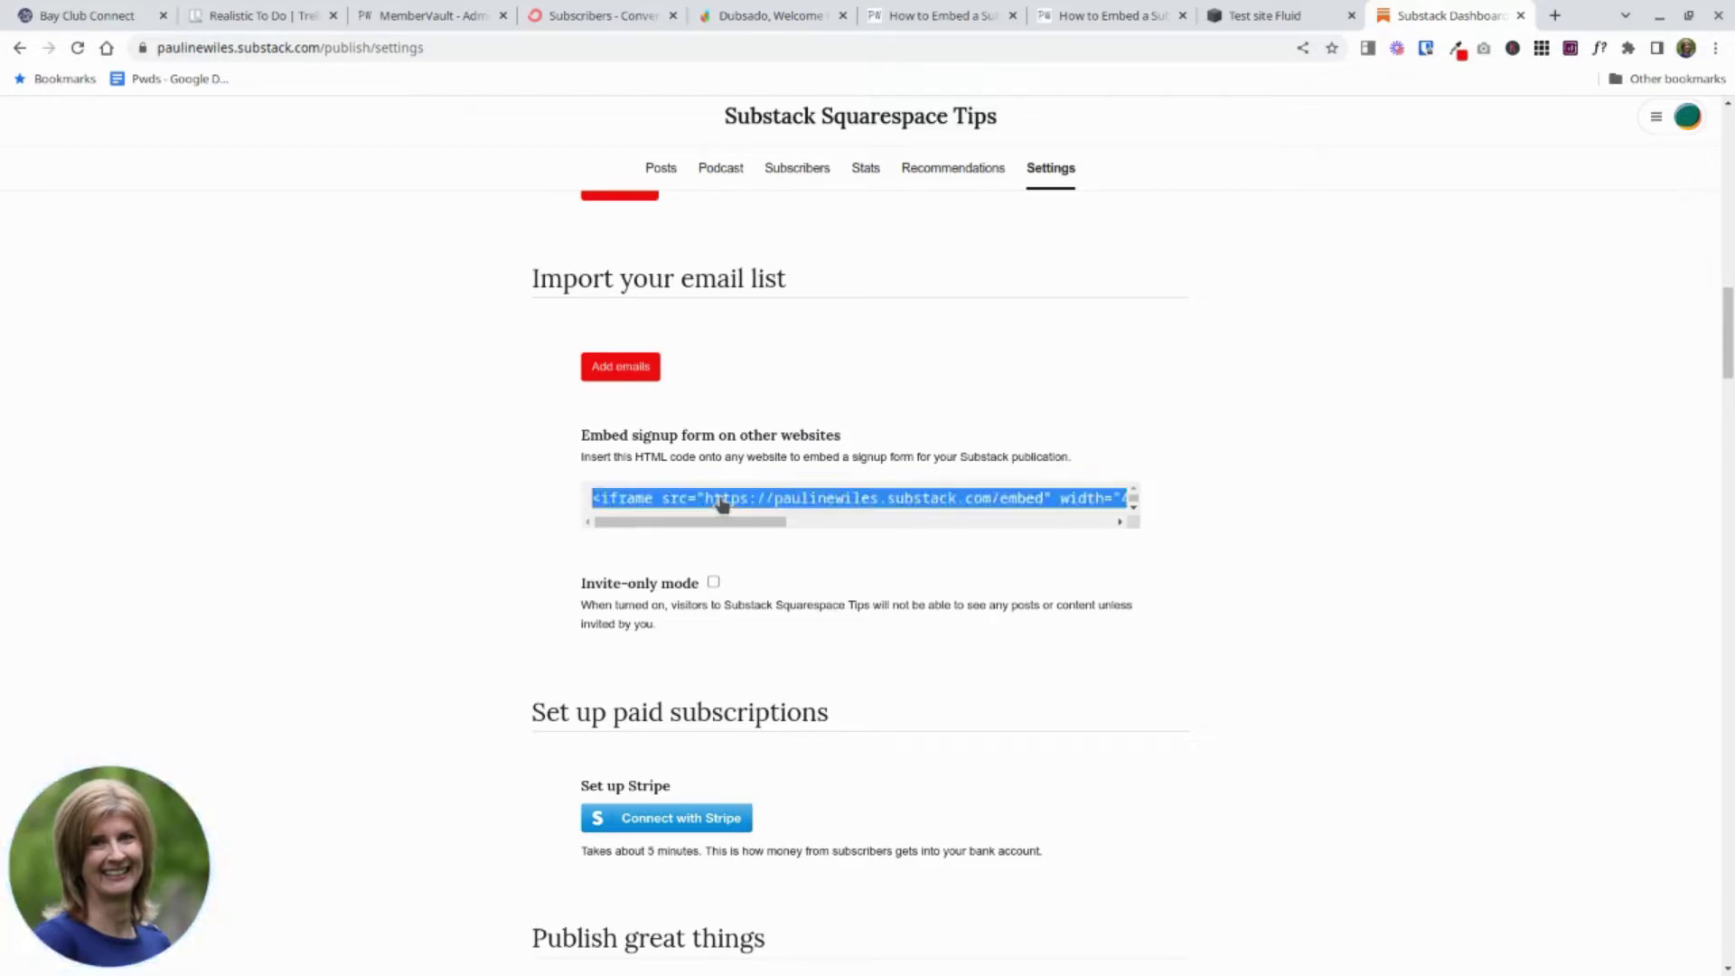
right_click(720, 504)
left_click(826, 517)
Switch to the Test site Fluid tab showing the Home page's 'Sign up to get the latest tips:' section.
left_click(1256, 17)
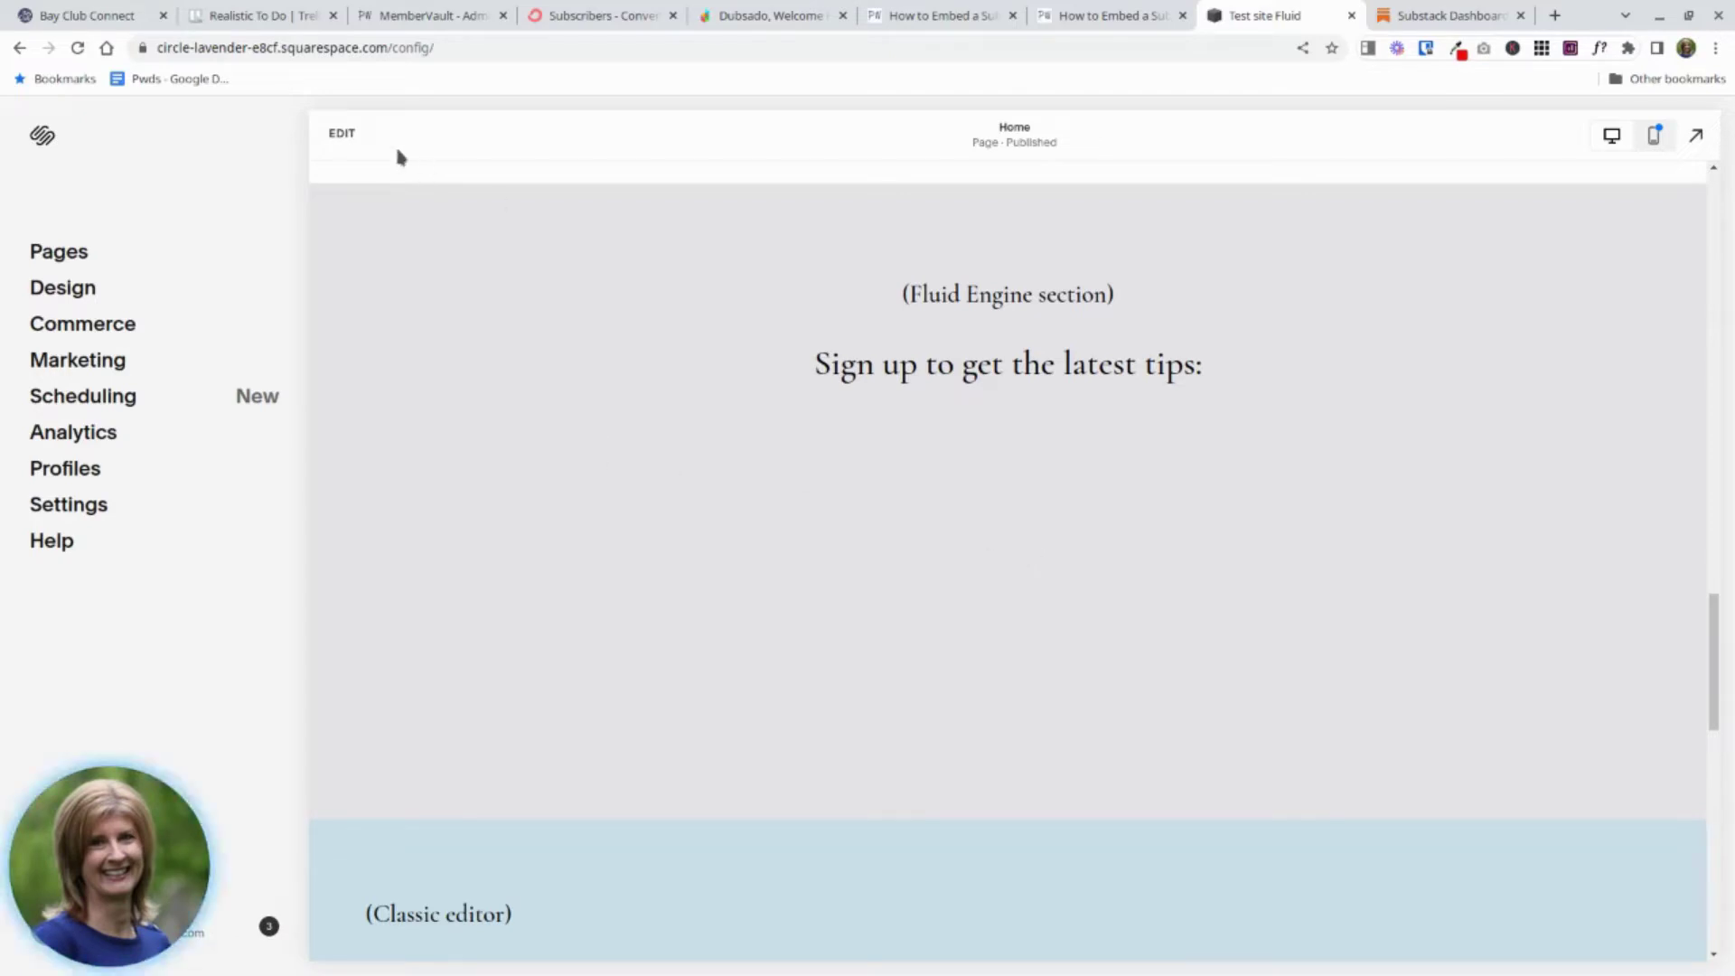
Edit the Home page and insert a Code block into the Fluid Engine section beside the signup heading.
left_click(343, 135)
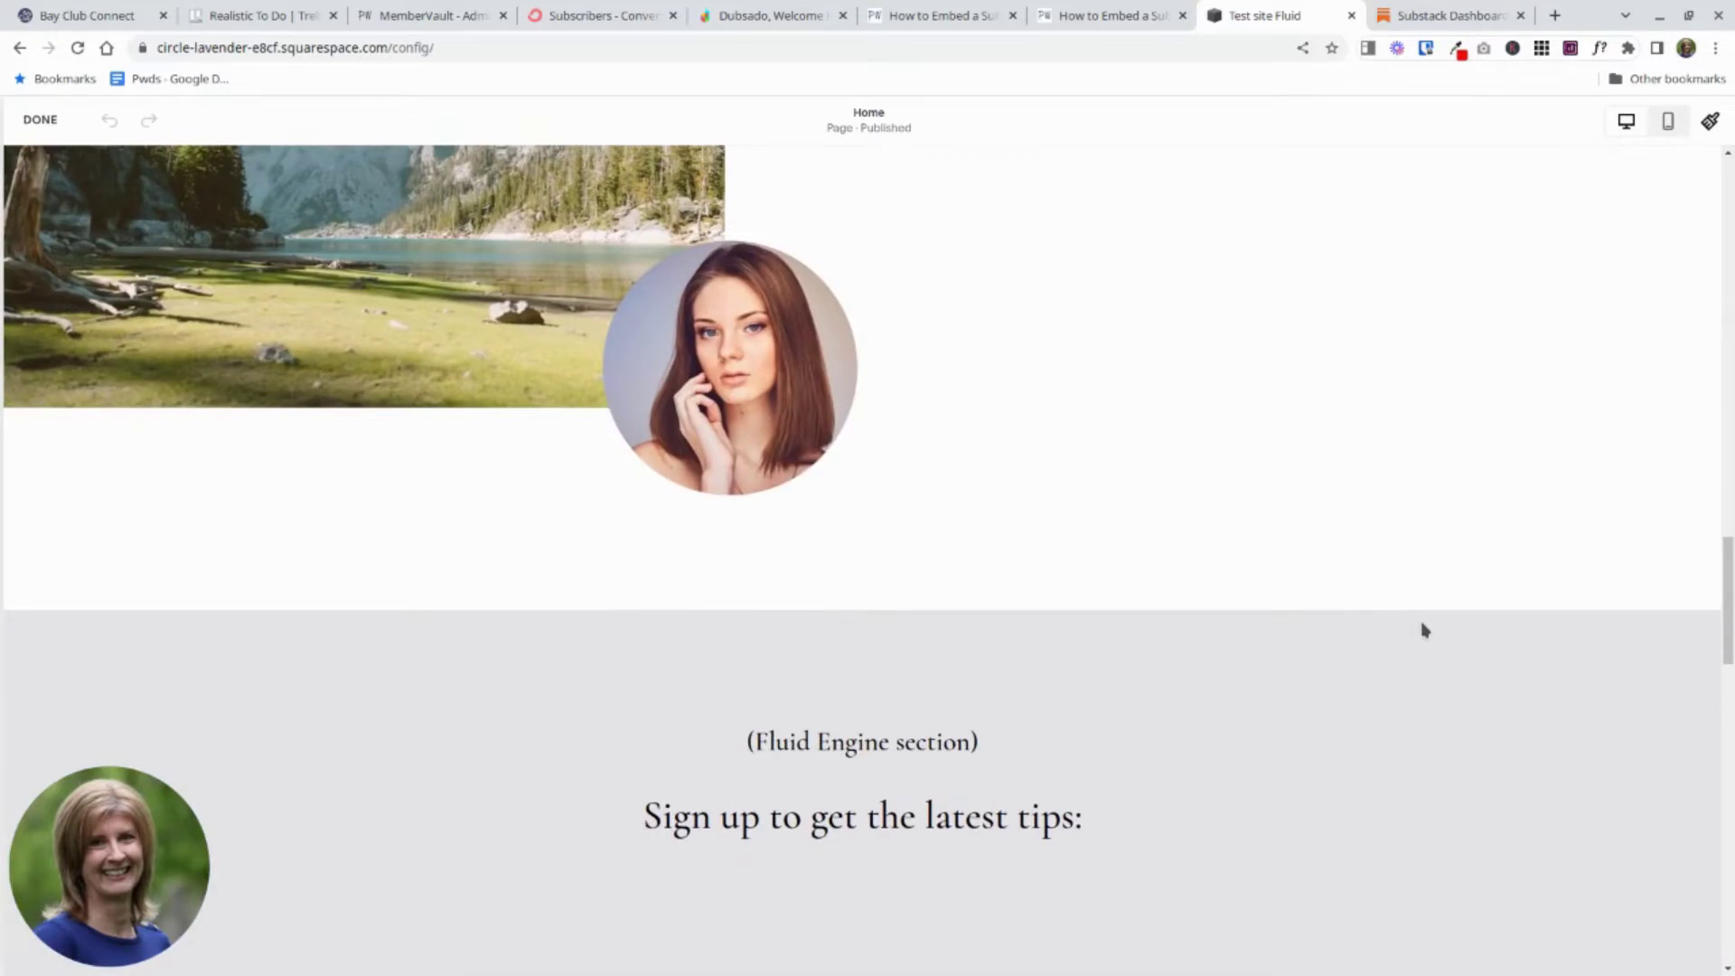
scroll(1424, 630, "down", 5)
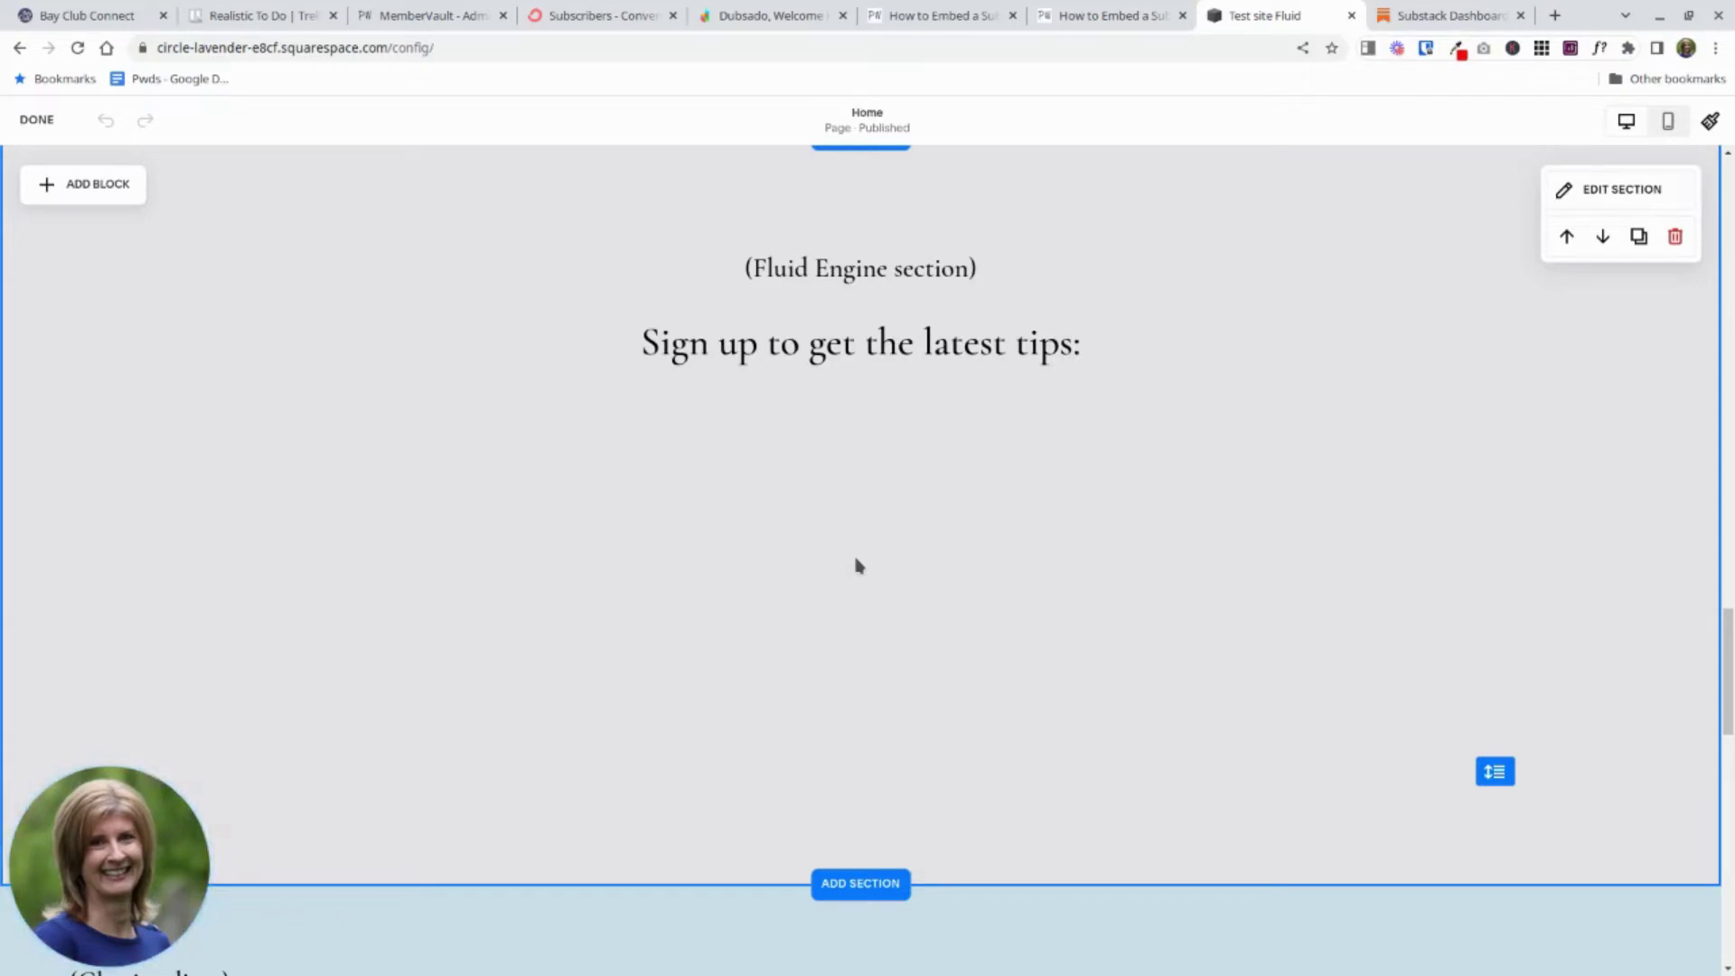
left_click(967, 564)
left_click(91, 190)
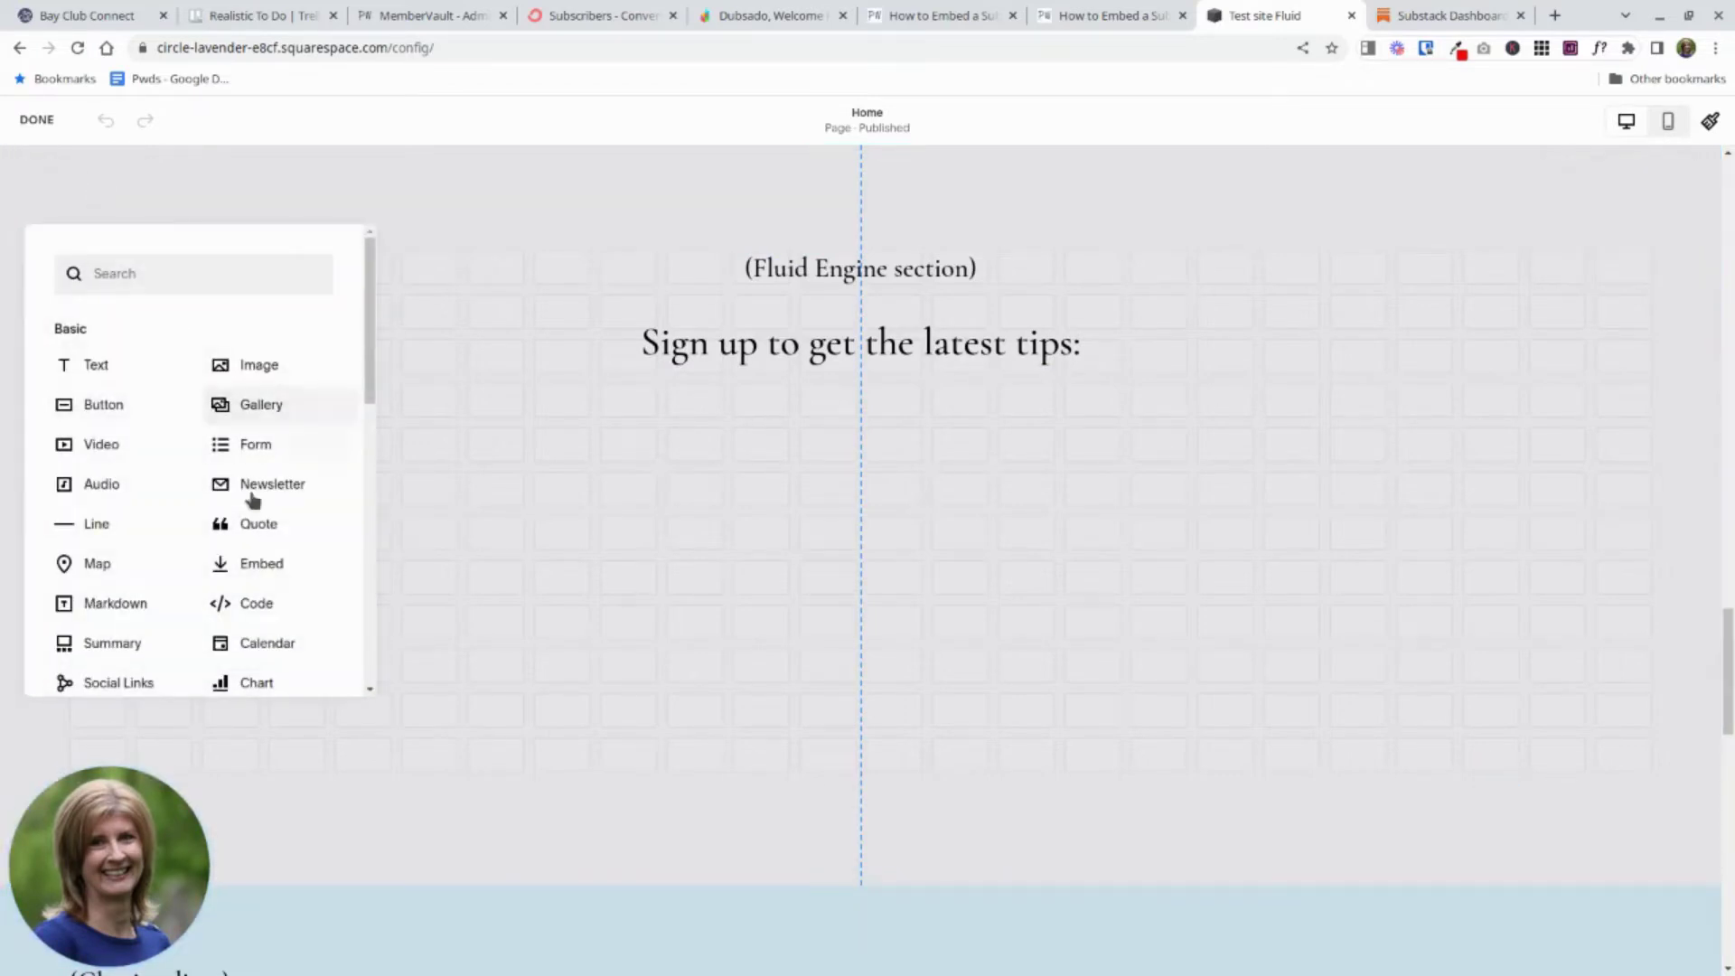
scroll(272, 534, "down", 1)
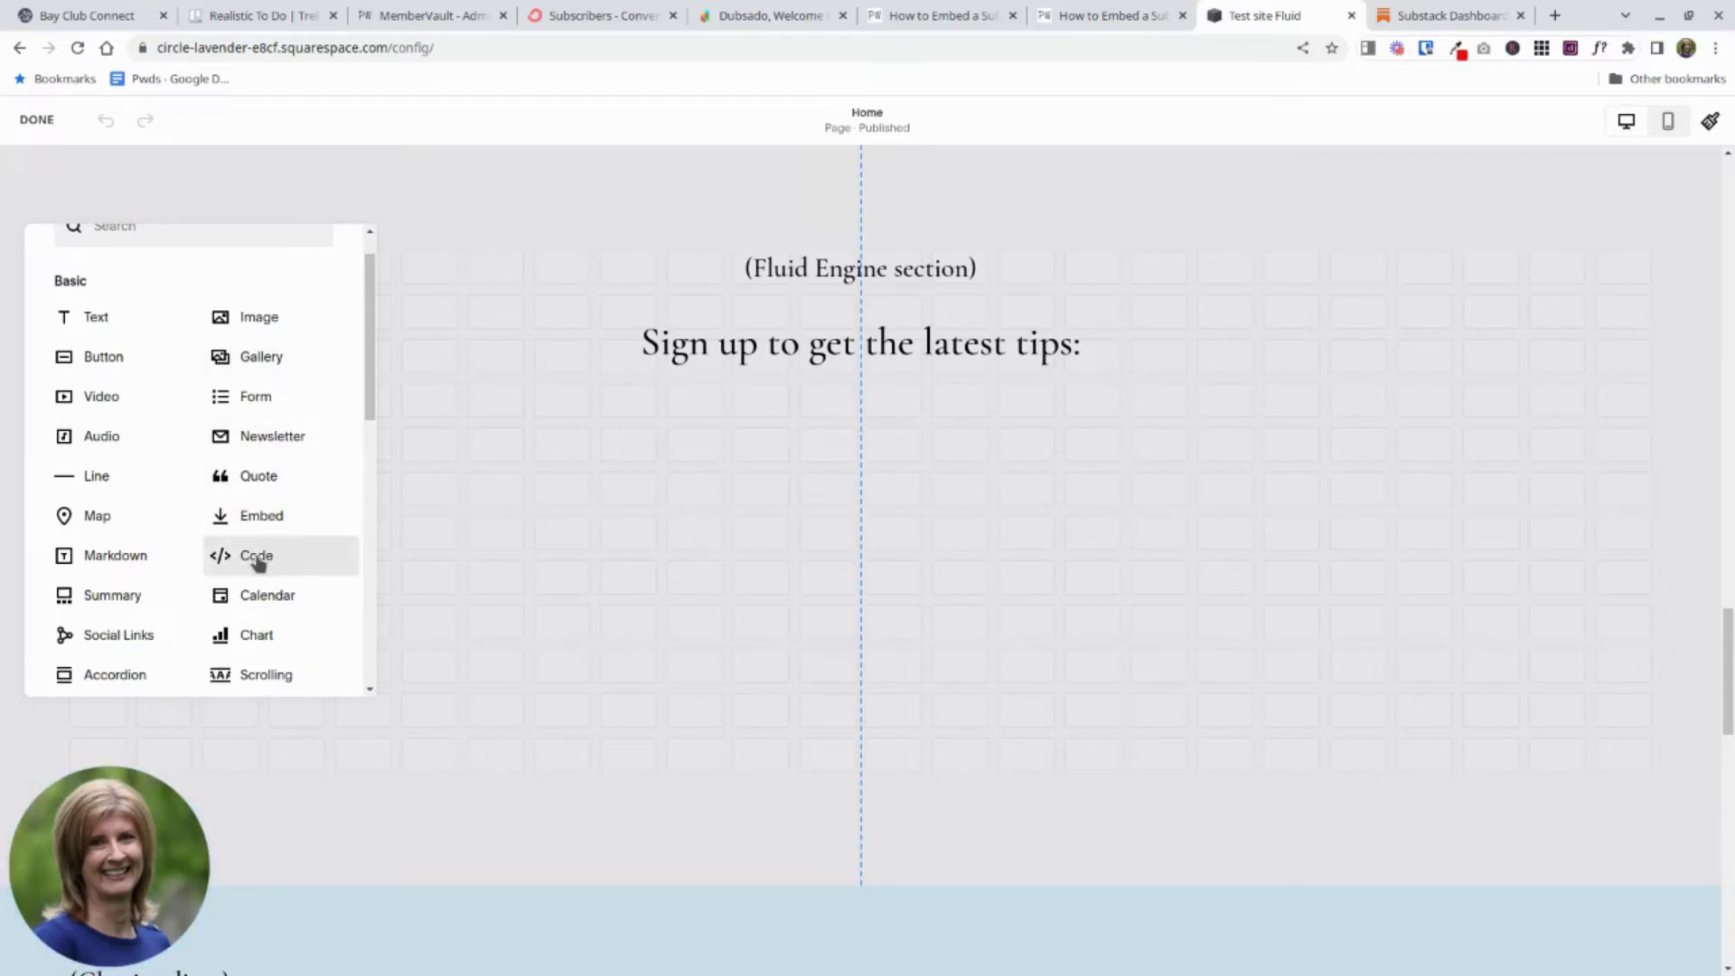
left_click(253, 561)
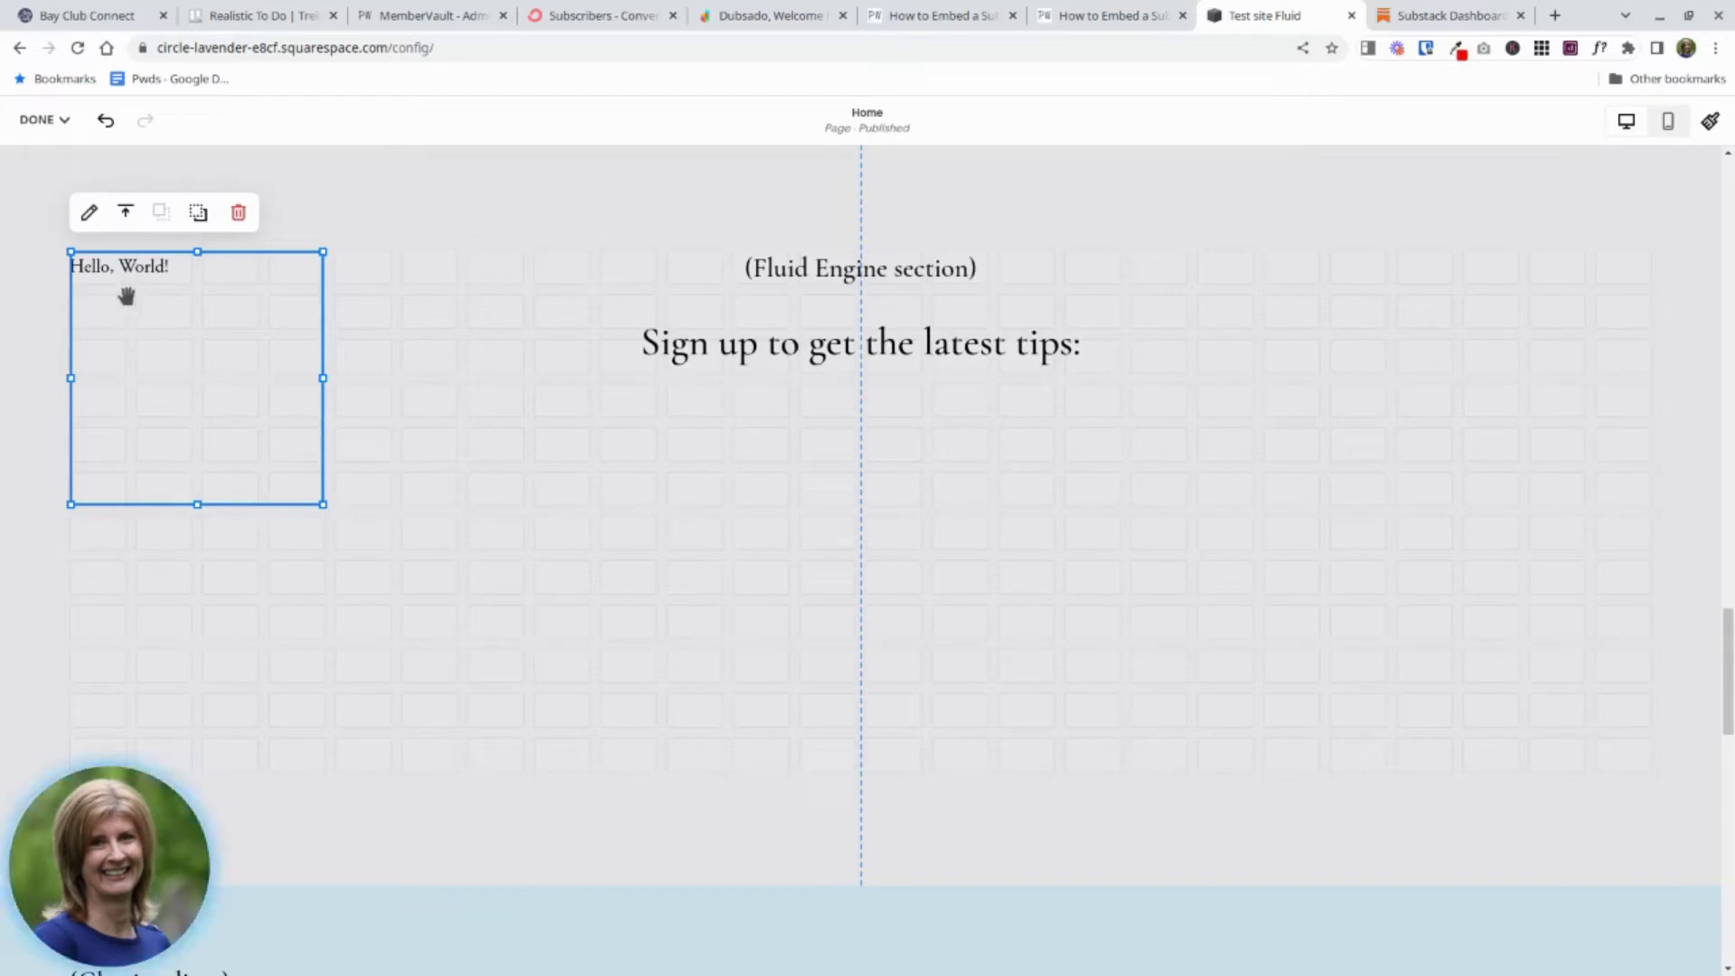
Drag the Hello, World! Code block under the signup heading and stretch both edges outward.
left_click_drag(135, 295, 477, 427)
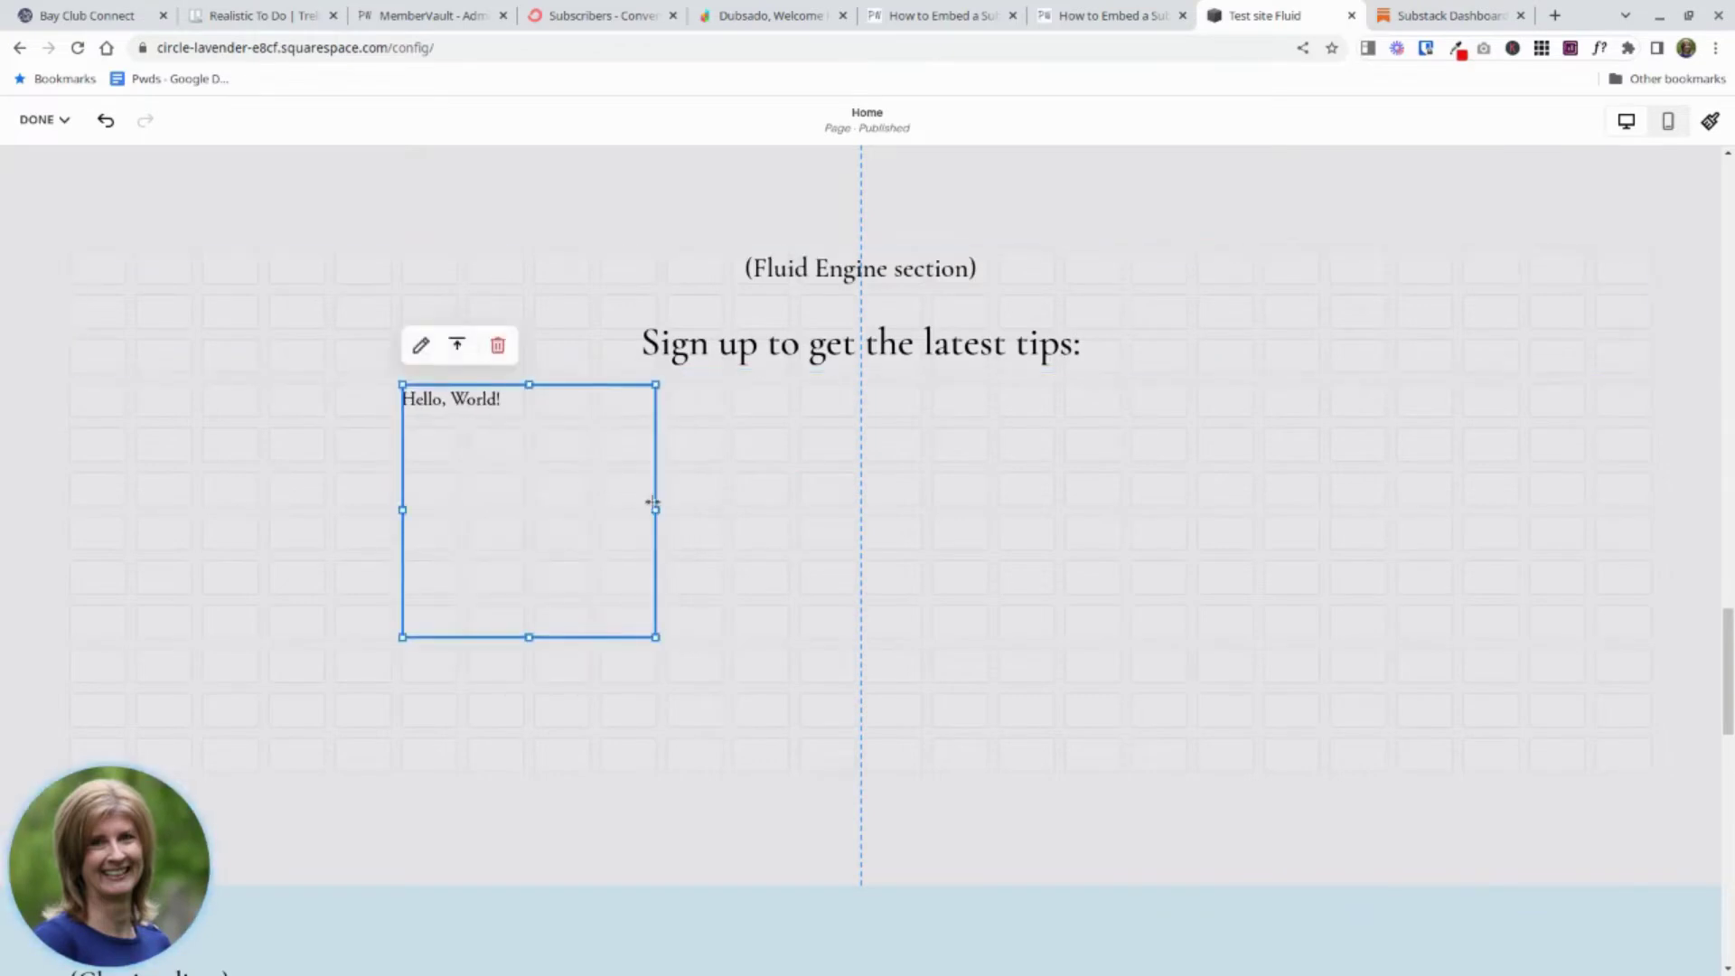
left_click_drag(655, 512, 1506, 548)
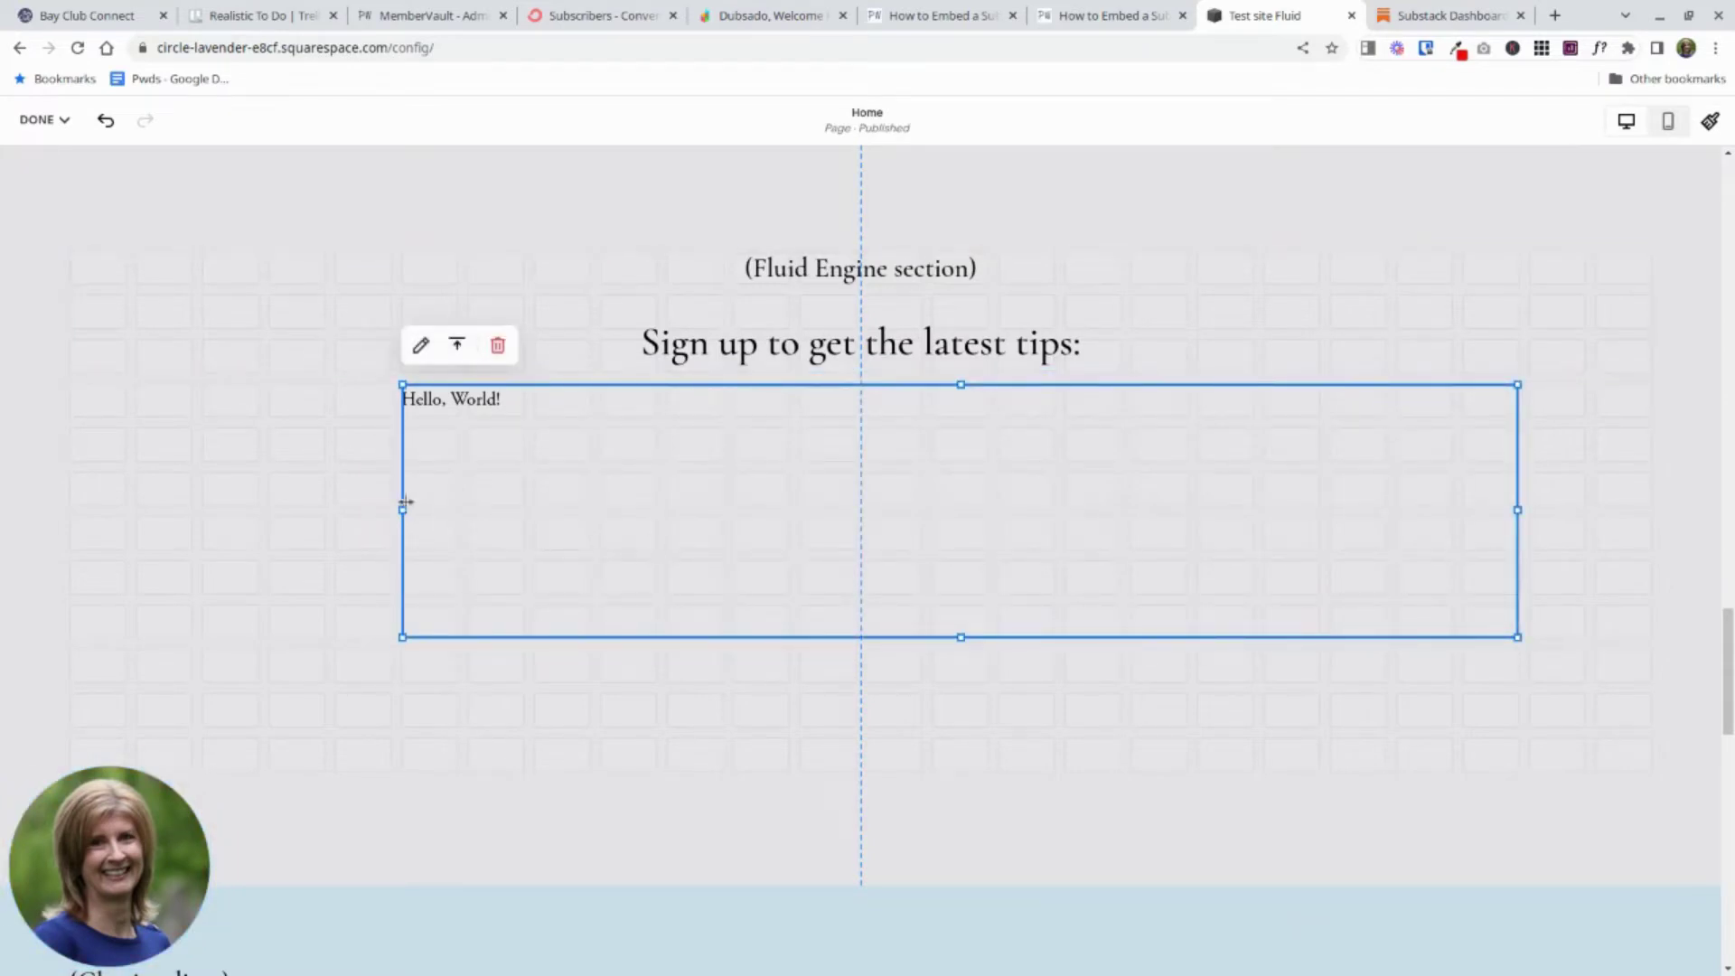
left_click_drag(403, 503, 204, 503)
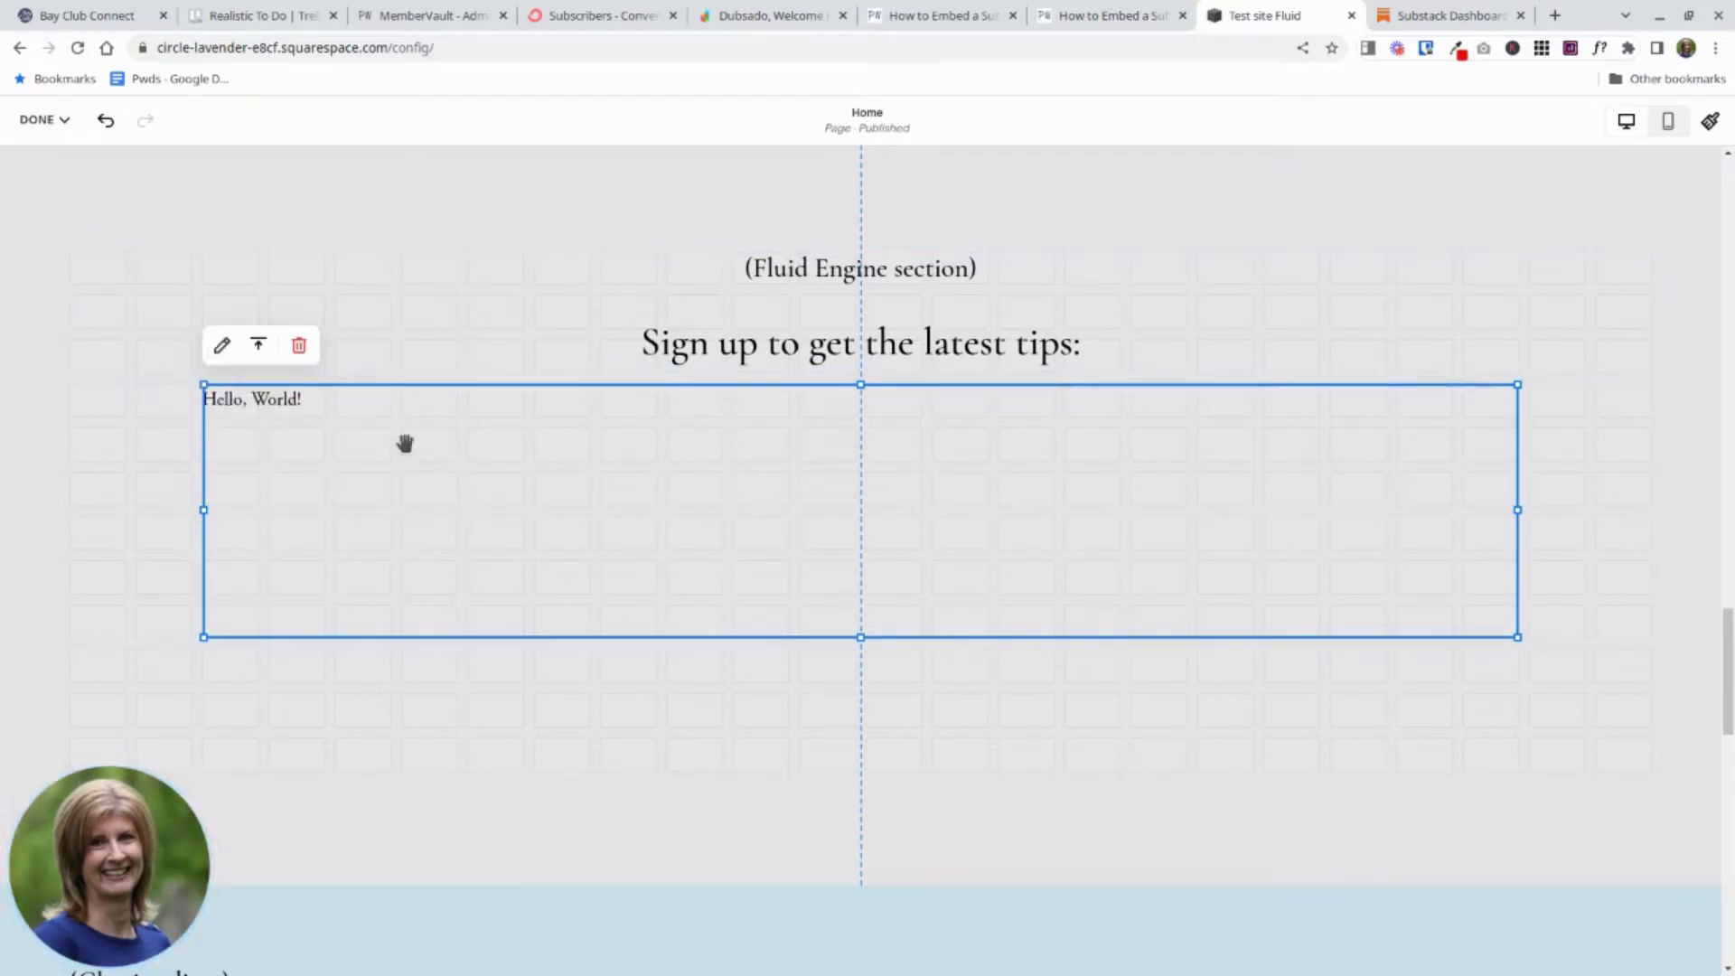
left_click(222, 344)
Replace the Hello, World! placeholder with the pasted Substack signup embed code.
left_click_drag(1403, 560, 1248, 561)
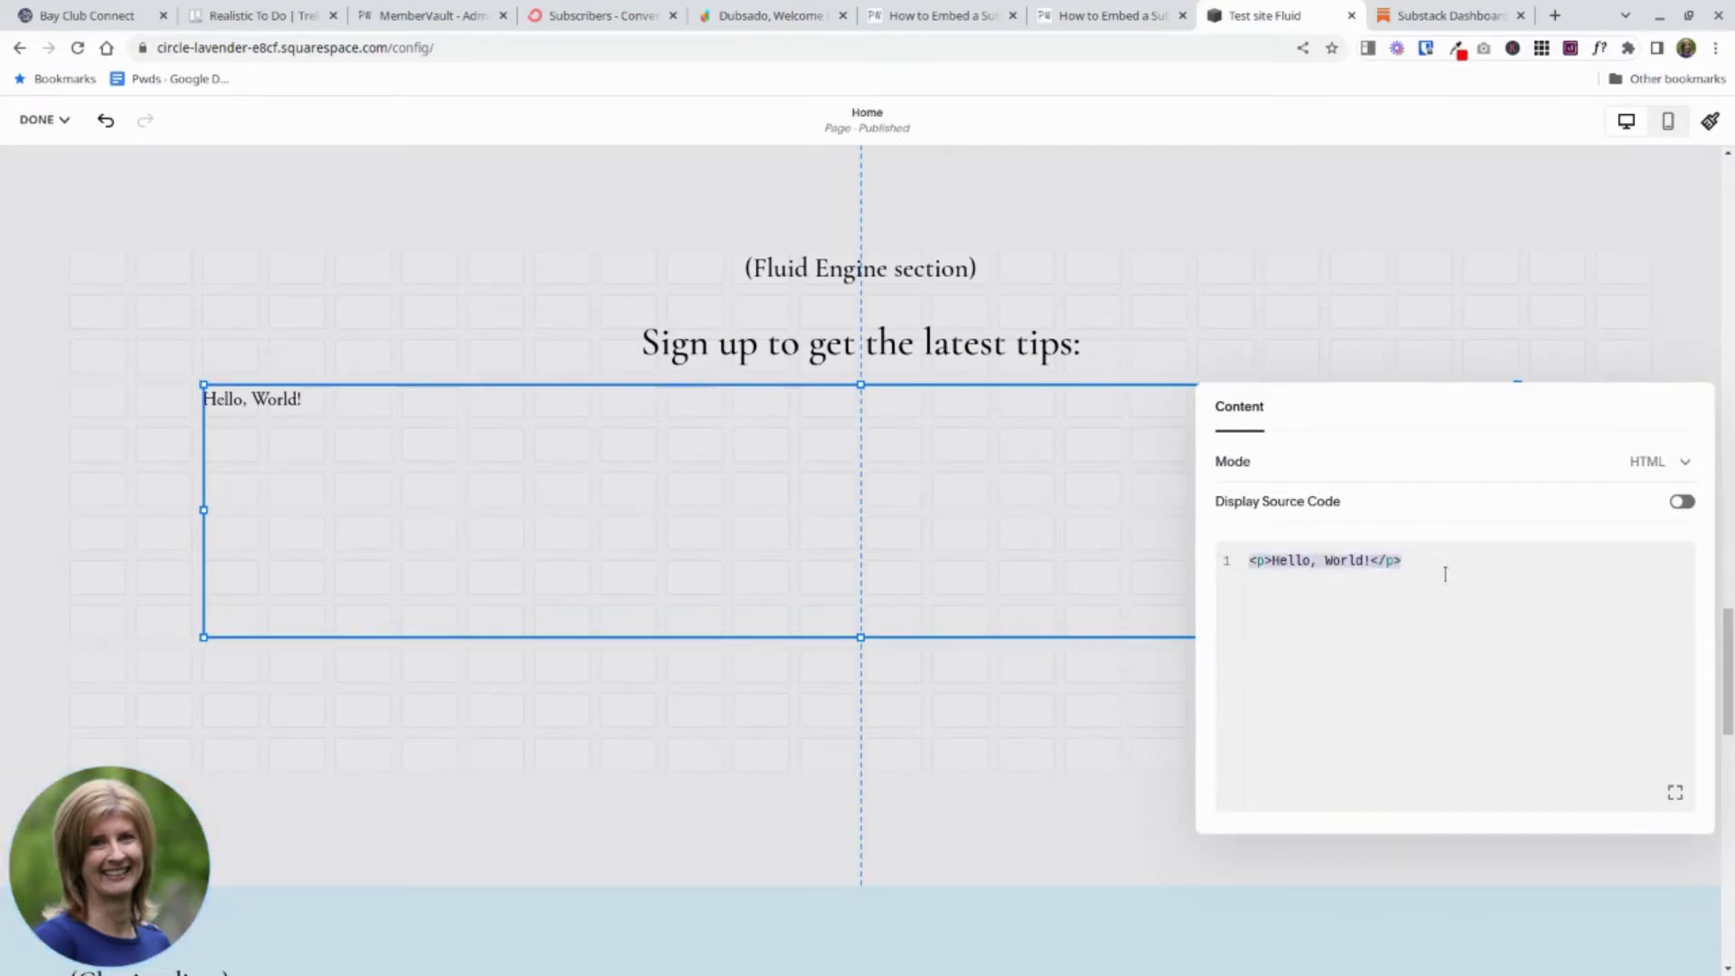
key("BackSpace")
key("ctrl+v")
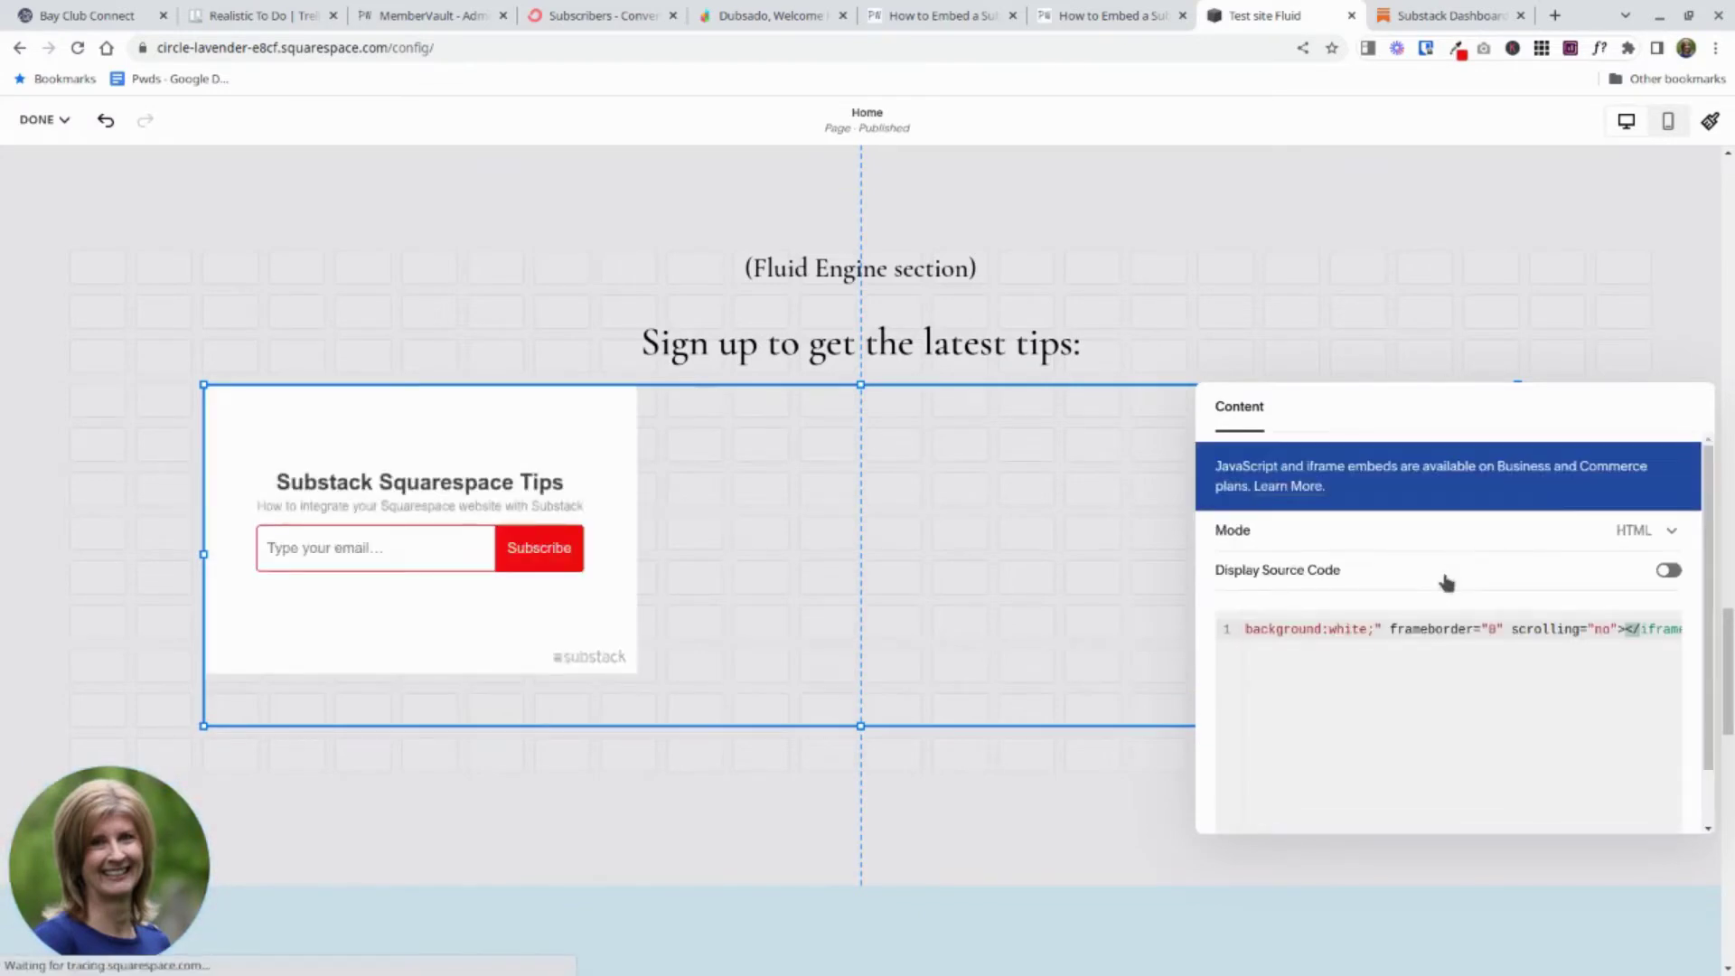
left_click(732, 430)
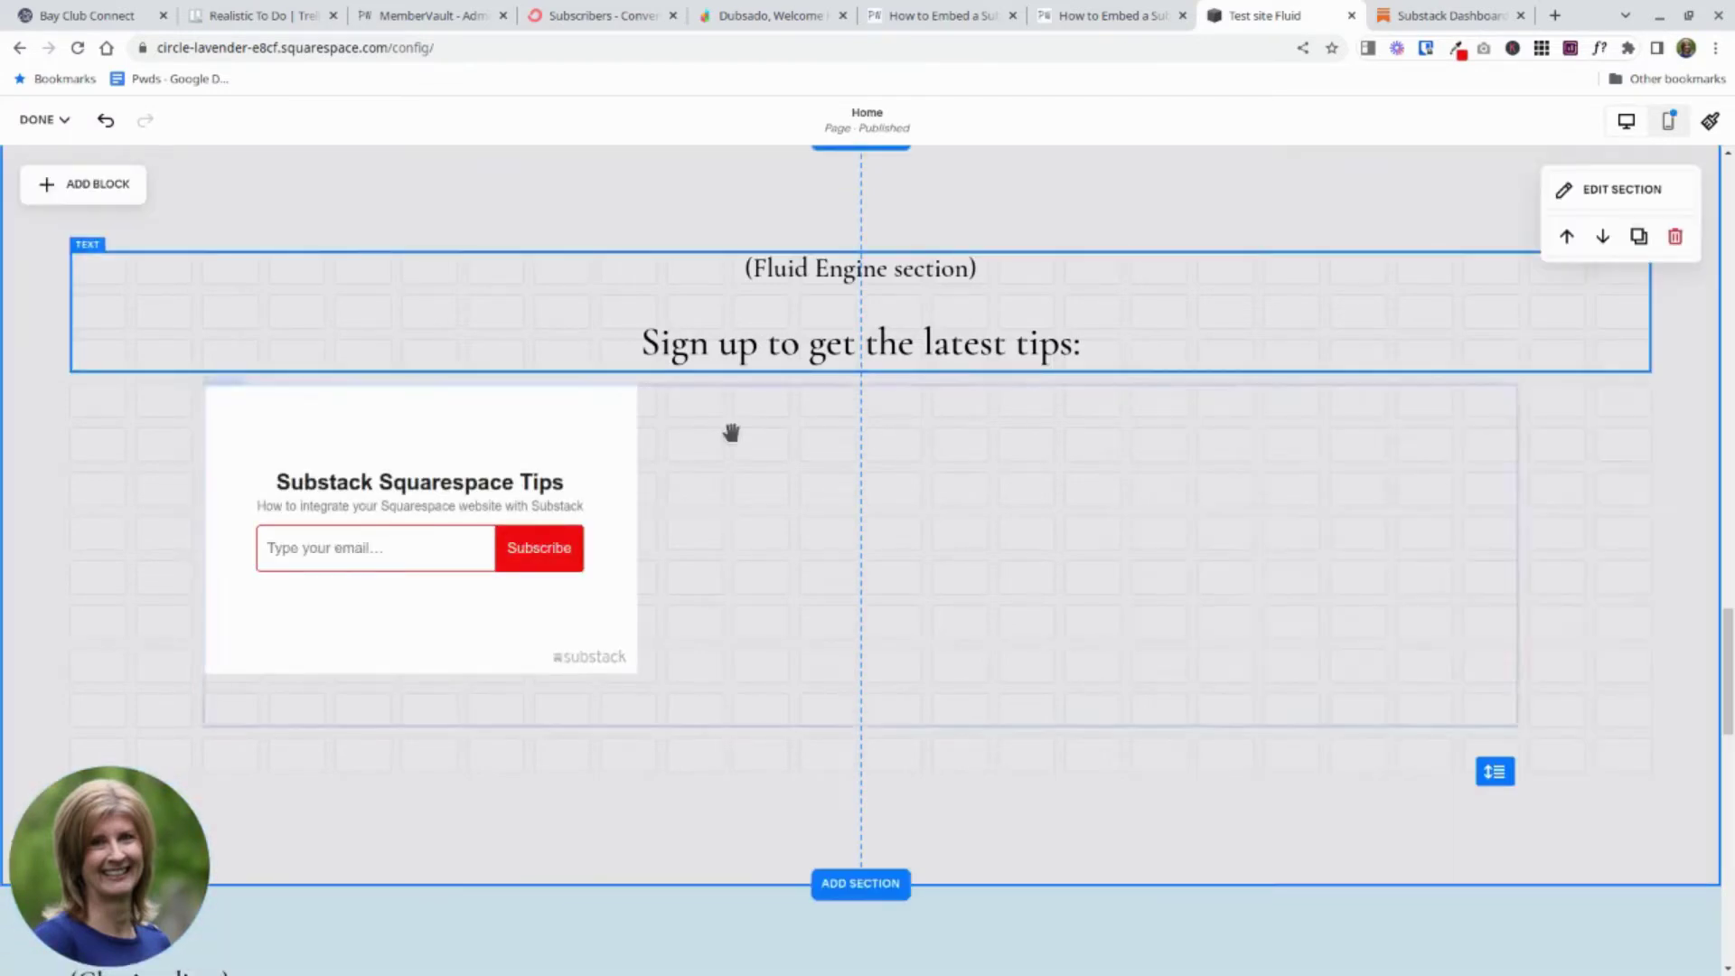
Narrow the embed block from both sides to fit the subscribe form, then return to Substack.
left_click(732, 430)
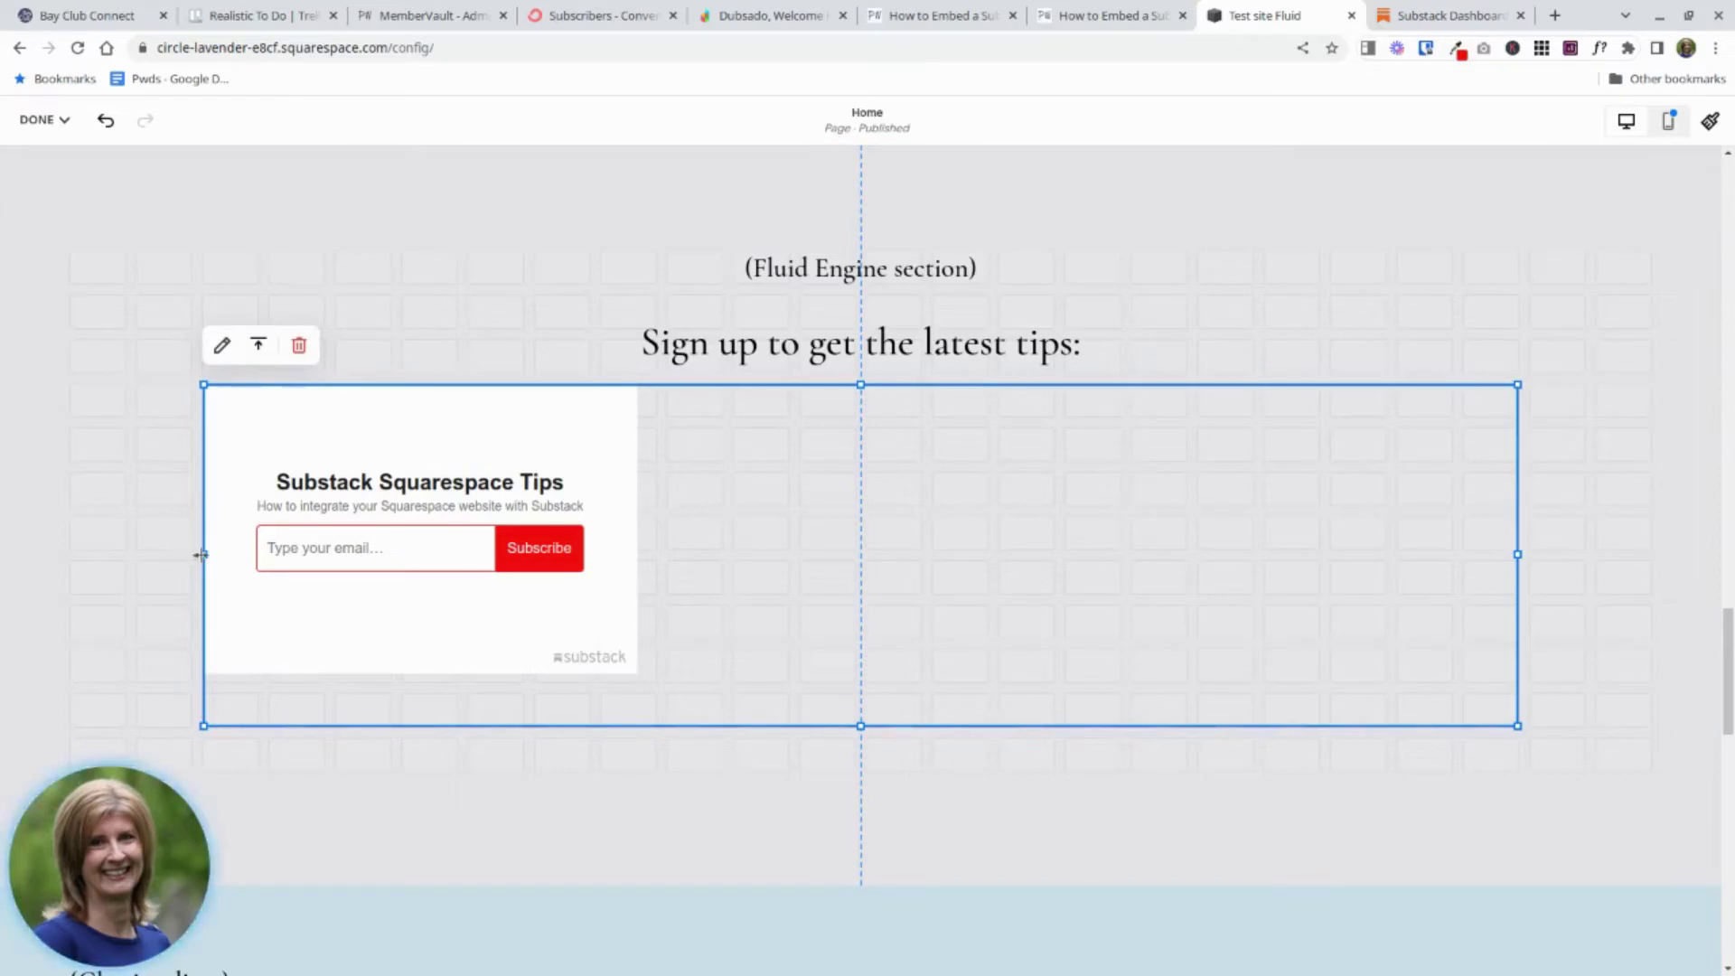
left_click_drag(202, 554, 551, 556)
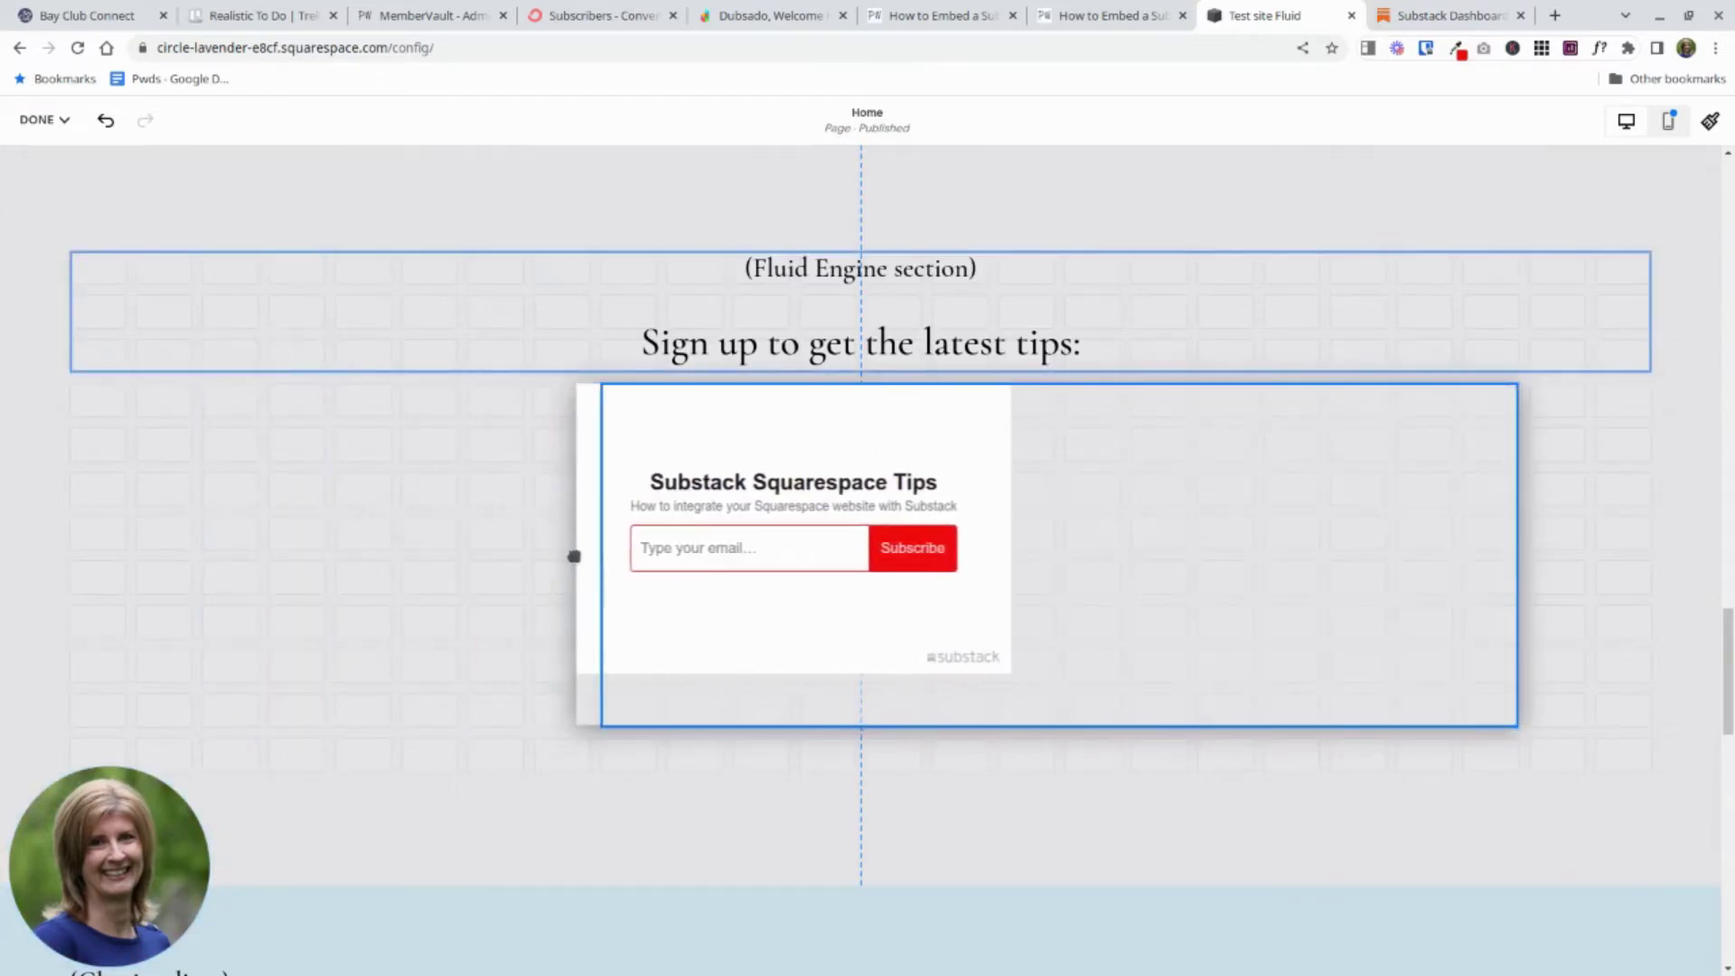
left_click_drag(574, 556, 601, 554)
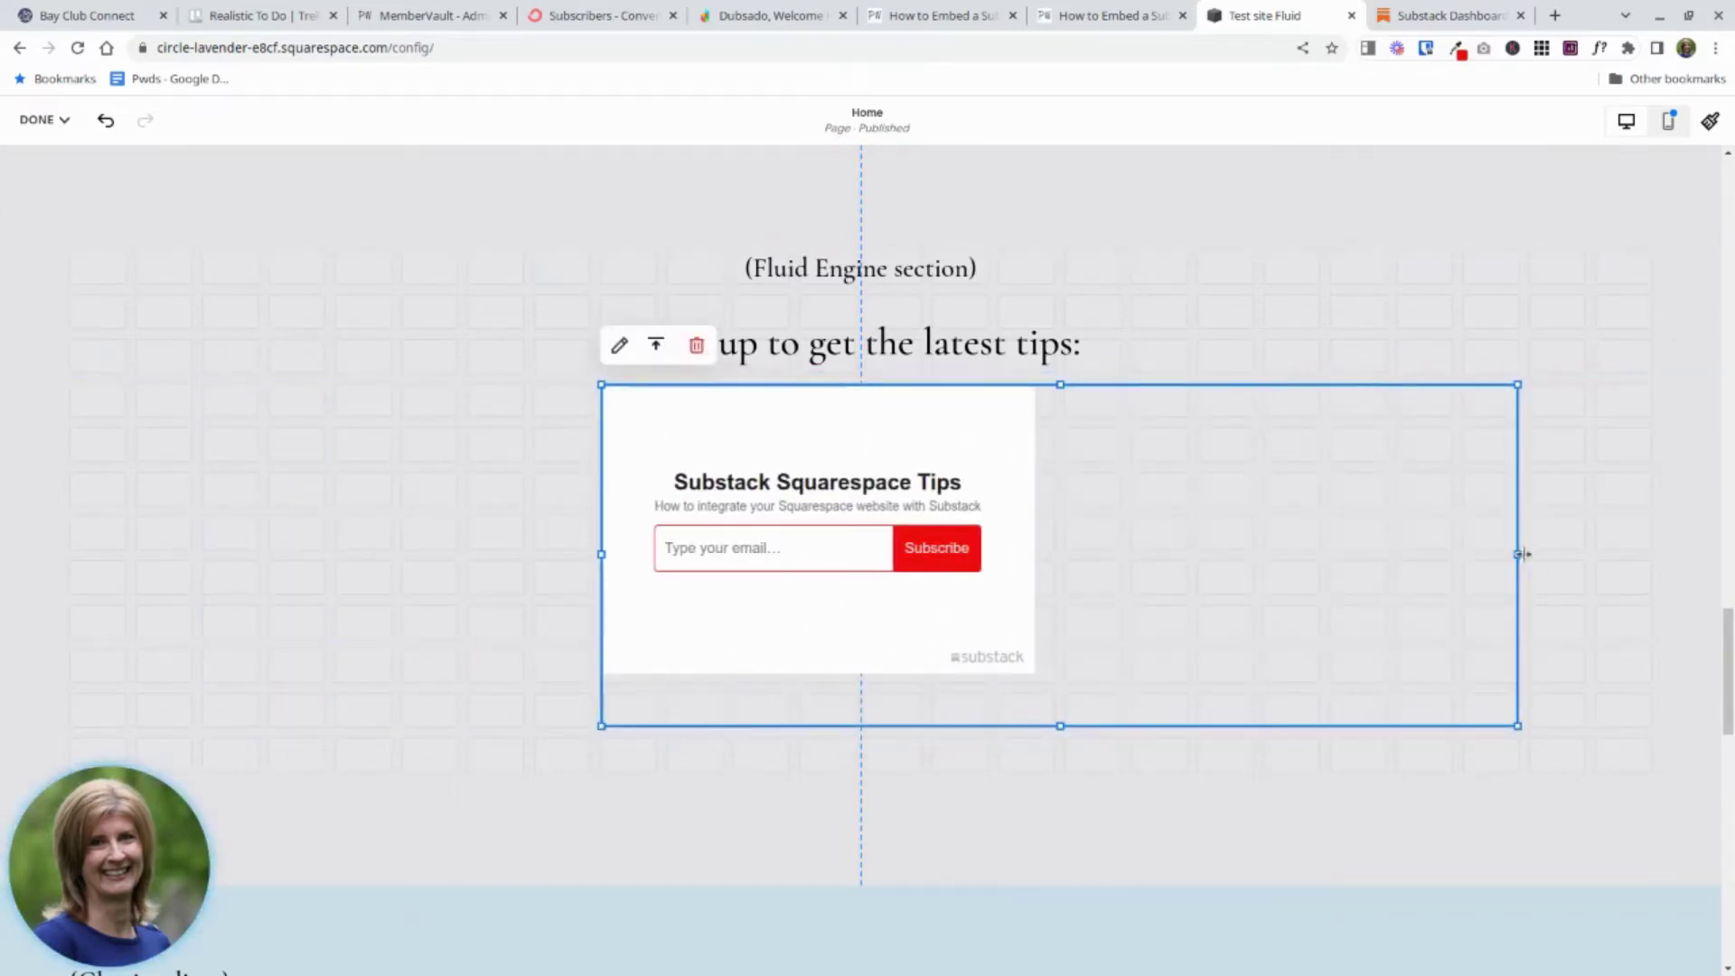
left_click_drag(1521, 554, 1121, 547)
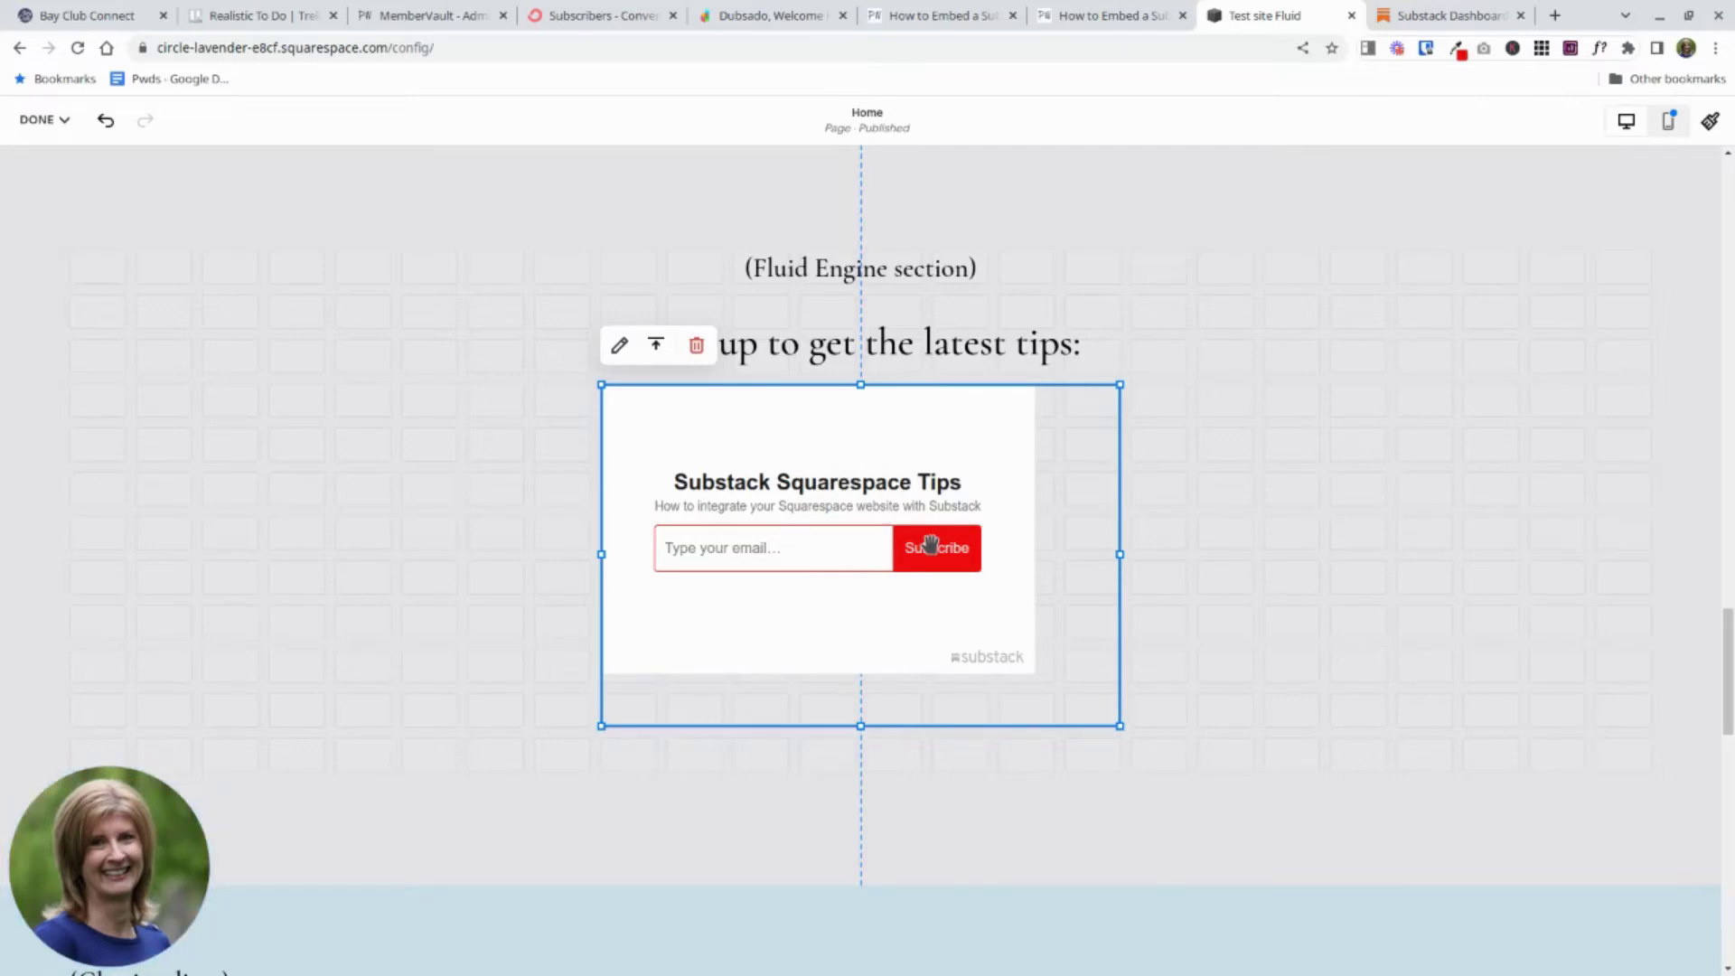
left_click(1450, 25)
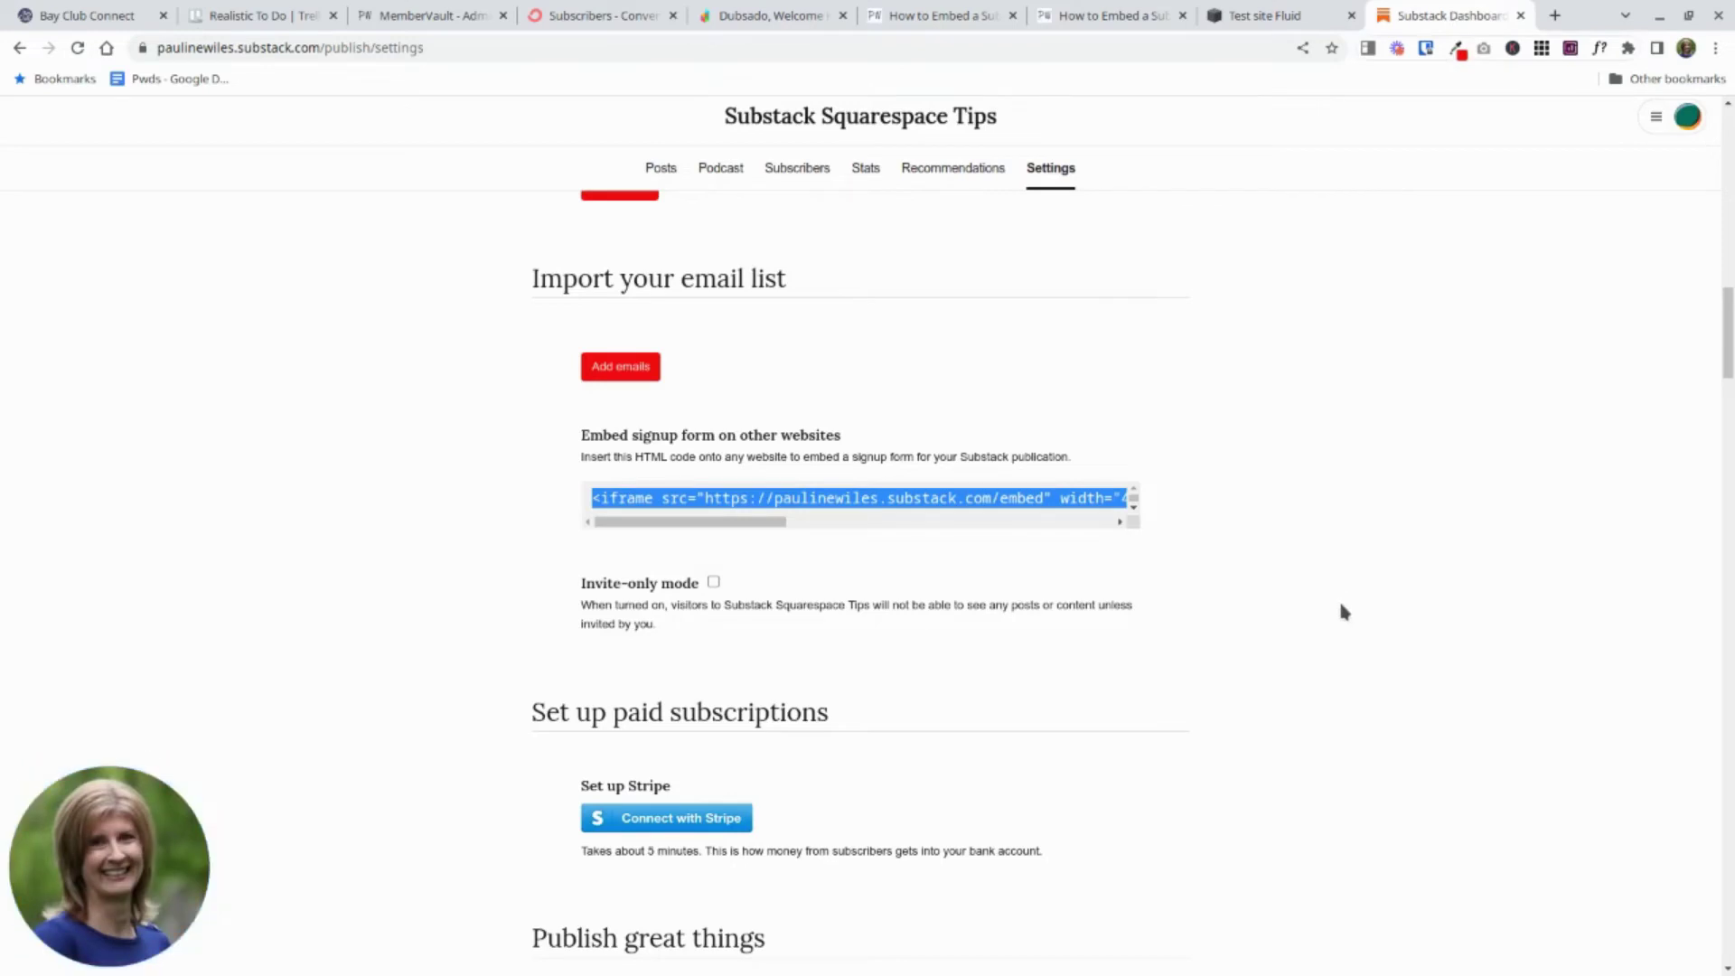
In the theme editor, change the accent colour from red to indigo #5365D0.
scroll(1344, 610, "up", 1)
scroll(1344, 612, "up", 3)
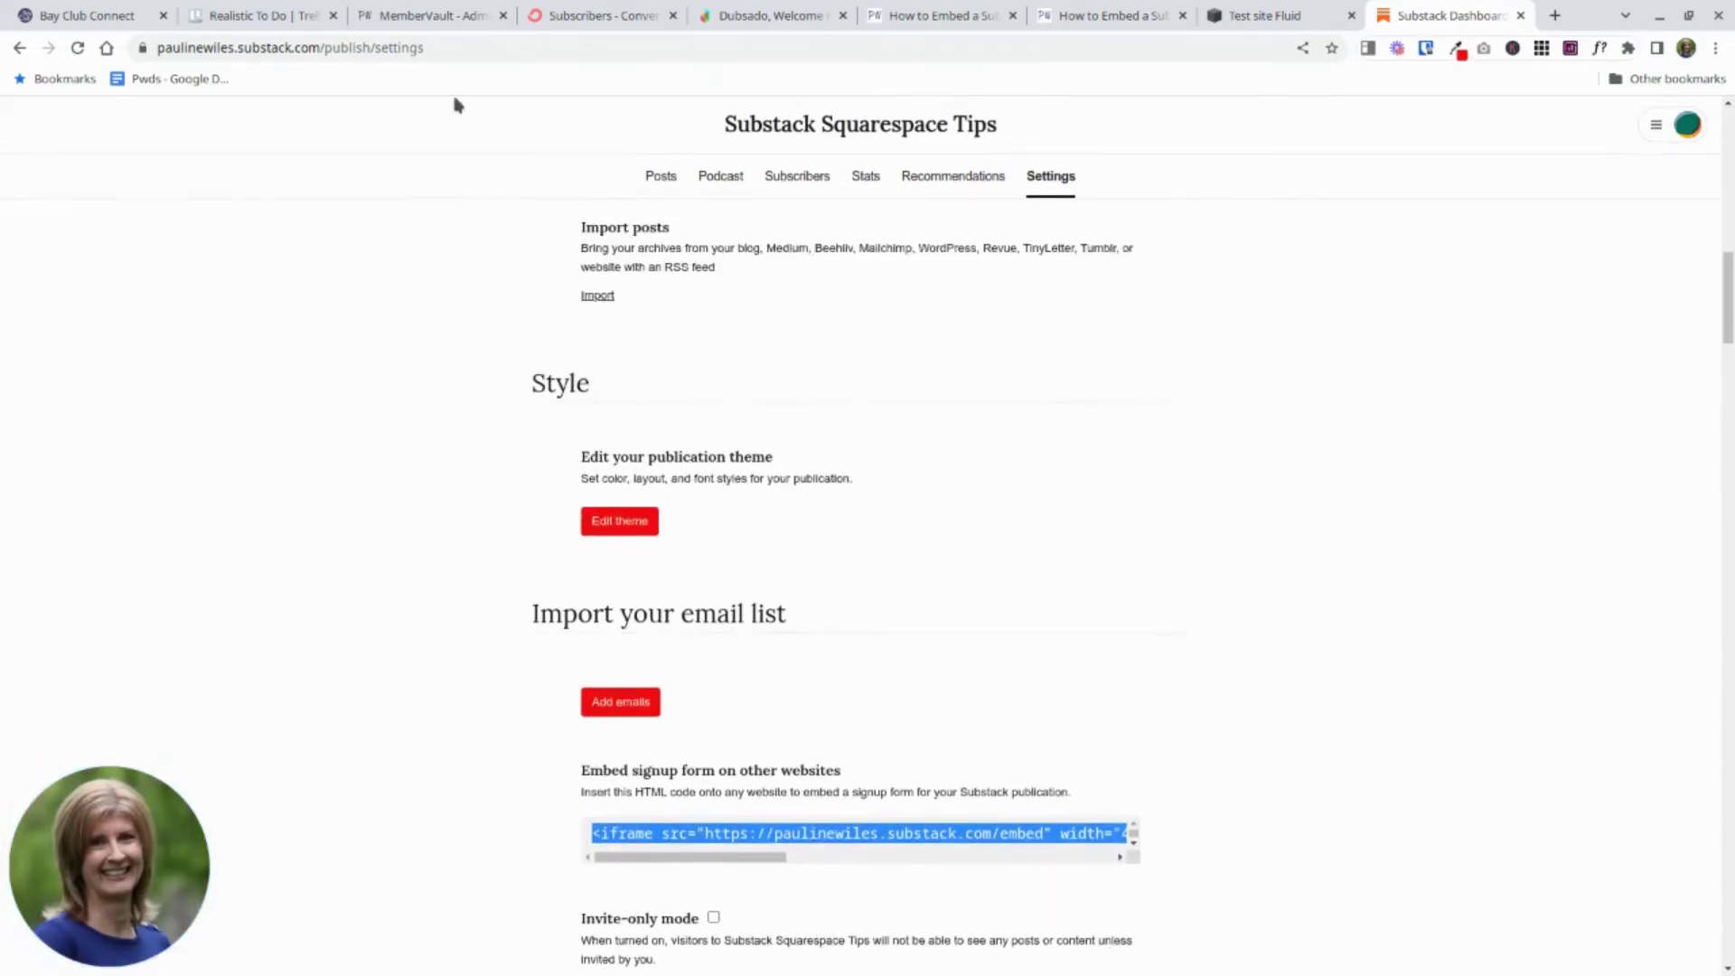
scroll(992, 516, "up", 1)
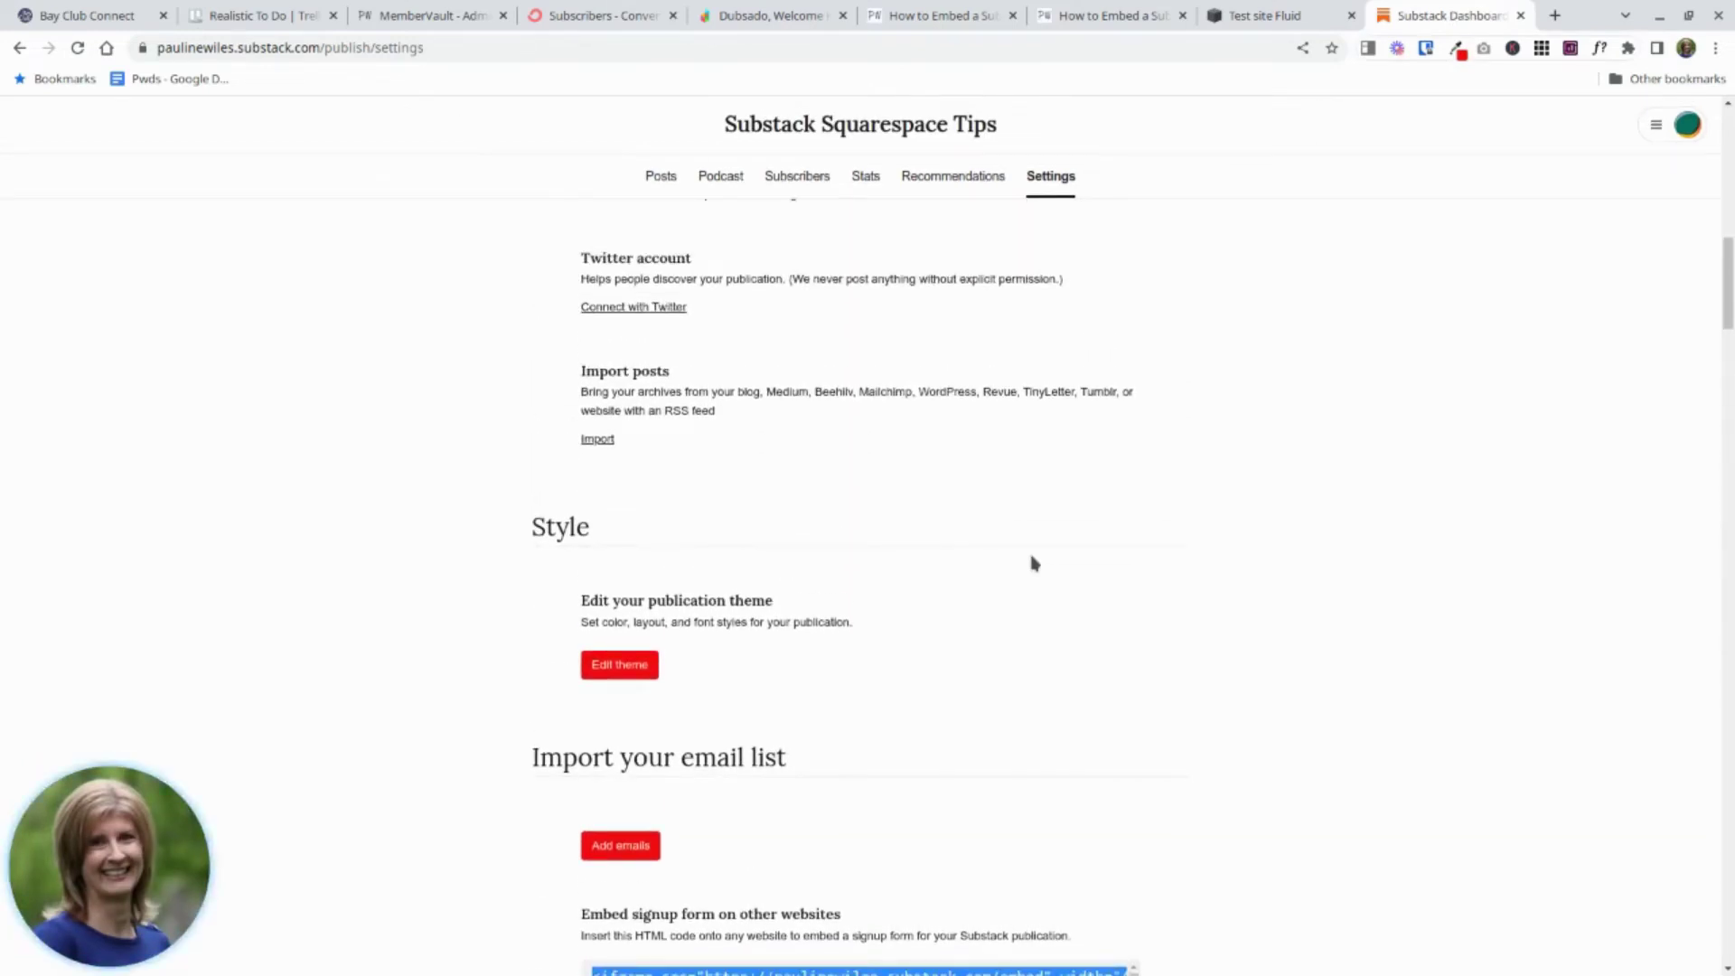
scroll(1032, 562, "down", 2)
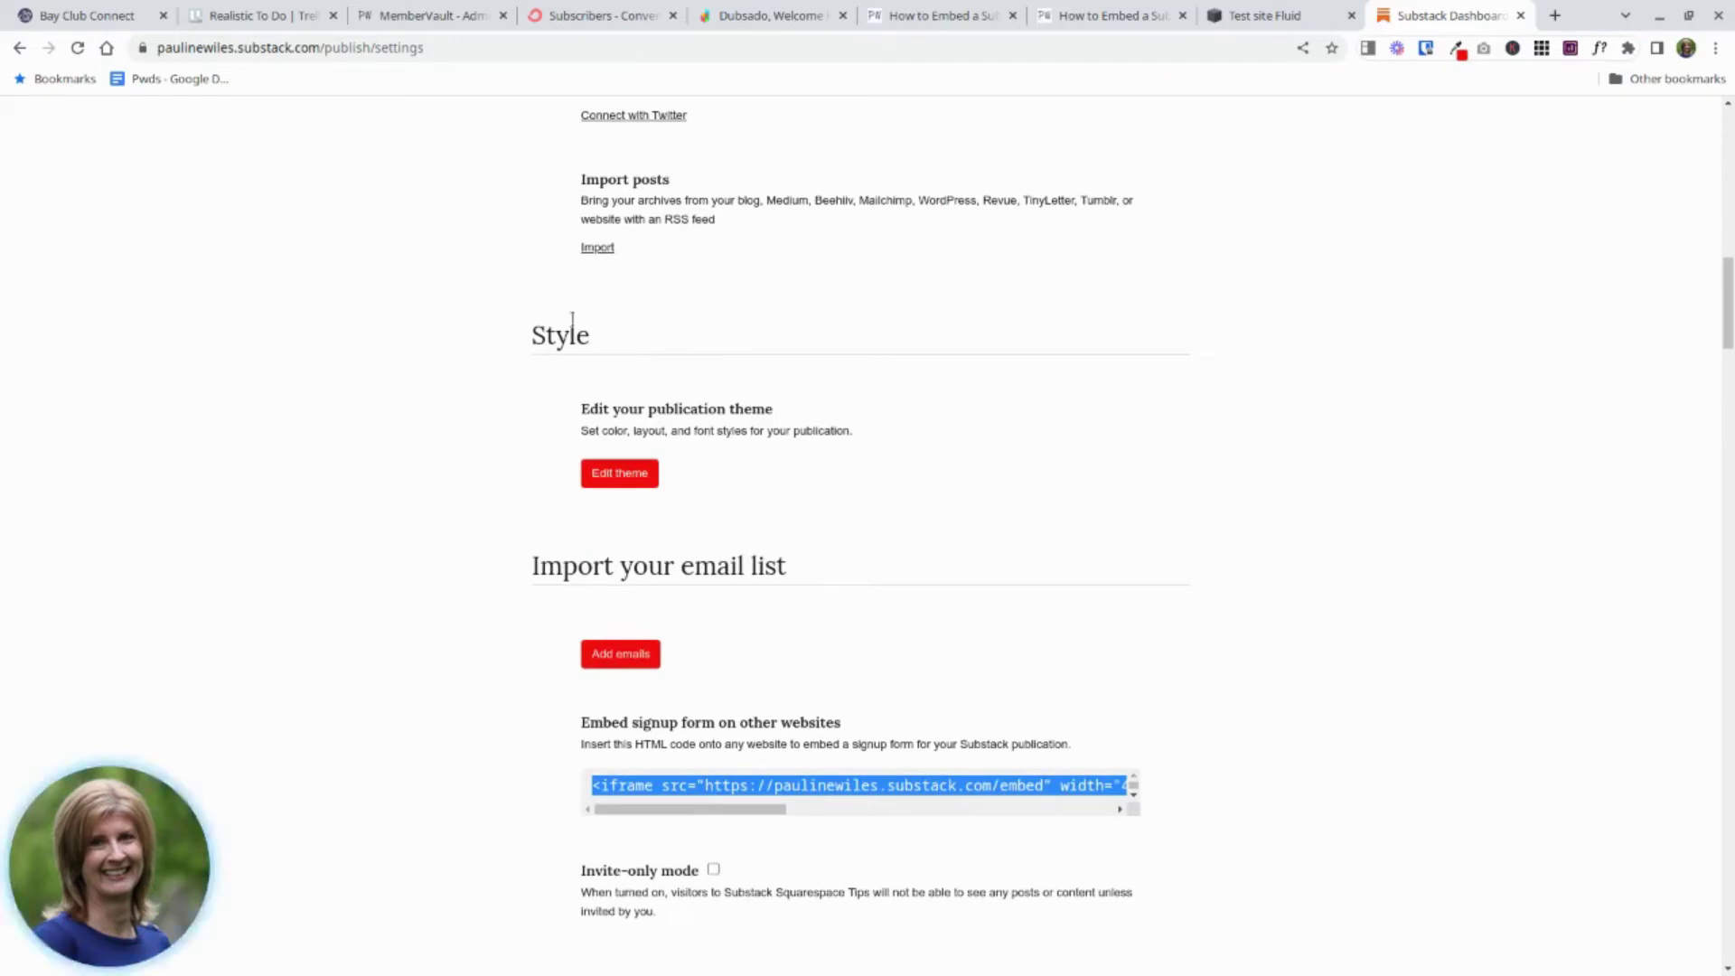
left_click(620, 474)
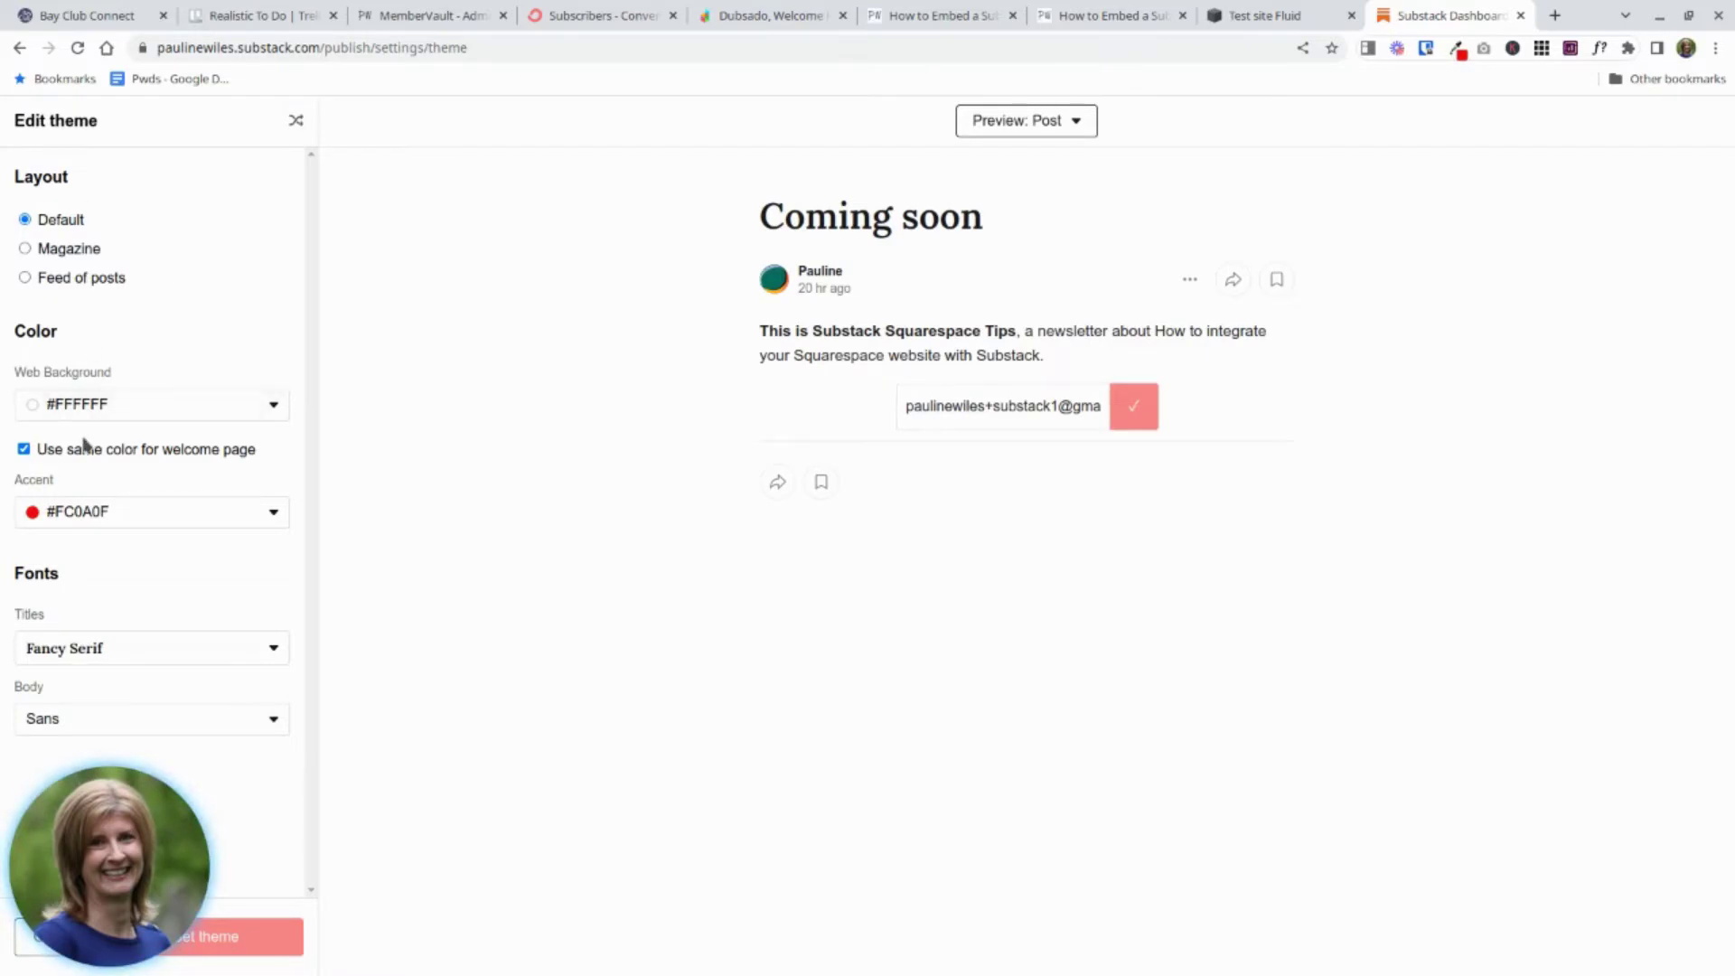
left_click(267, 515)
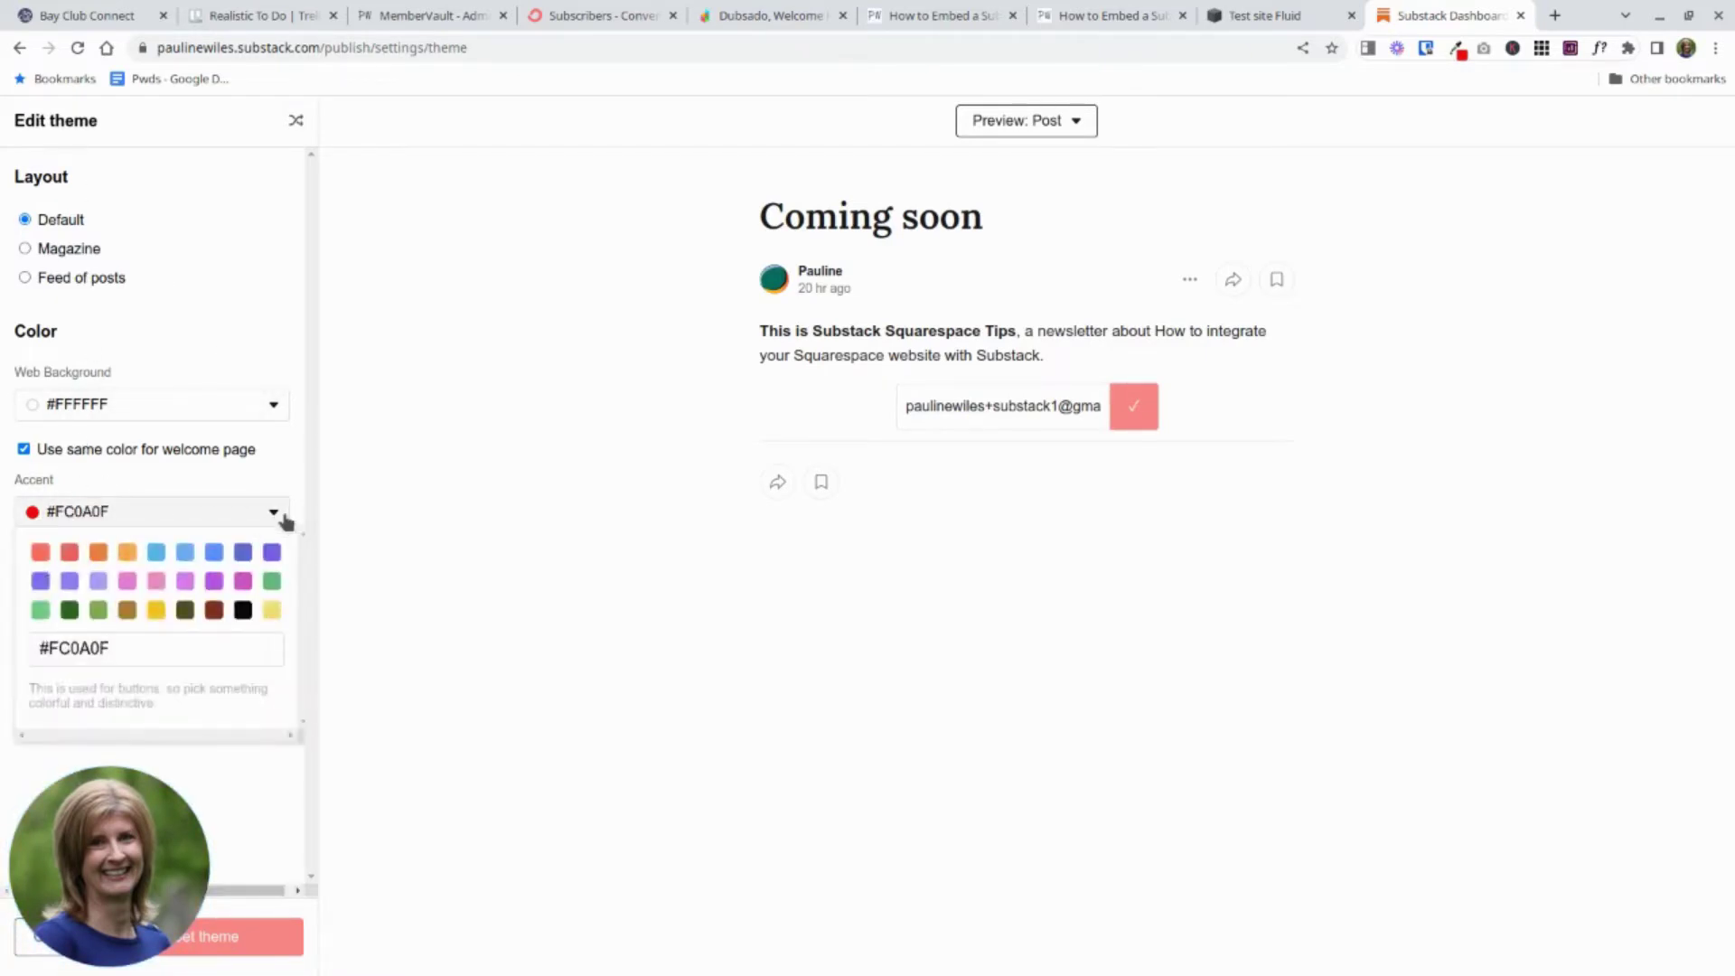
left_click(242, 554)
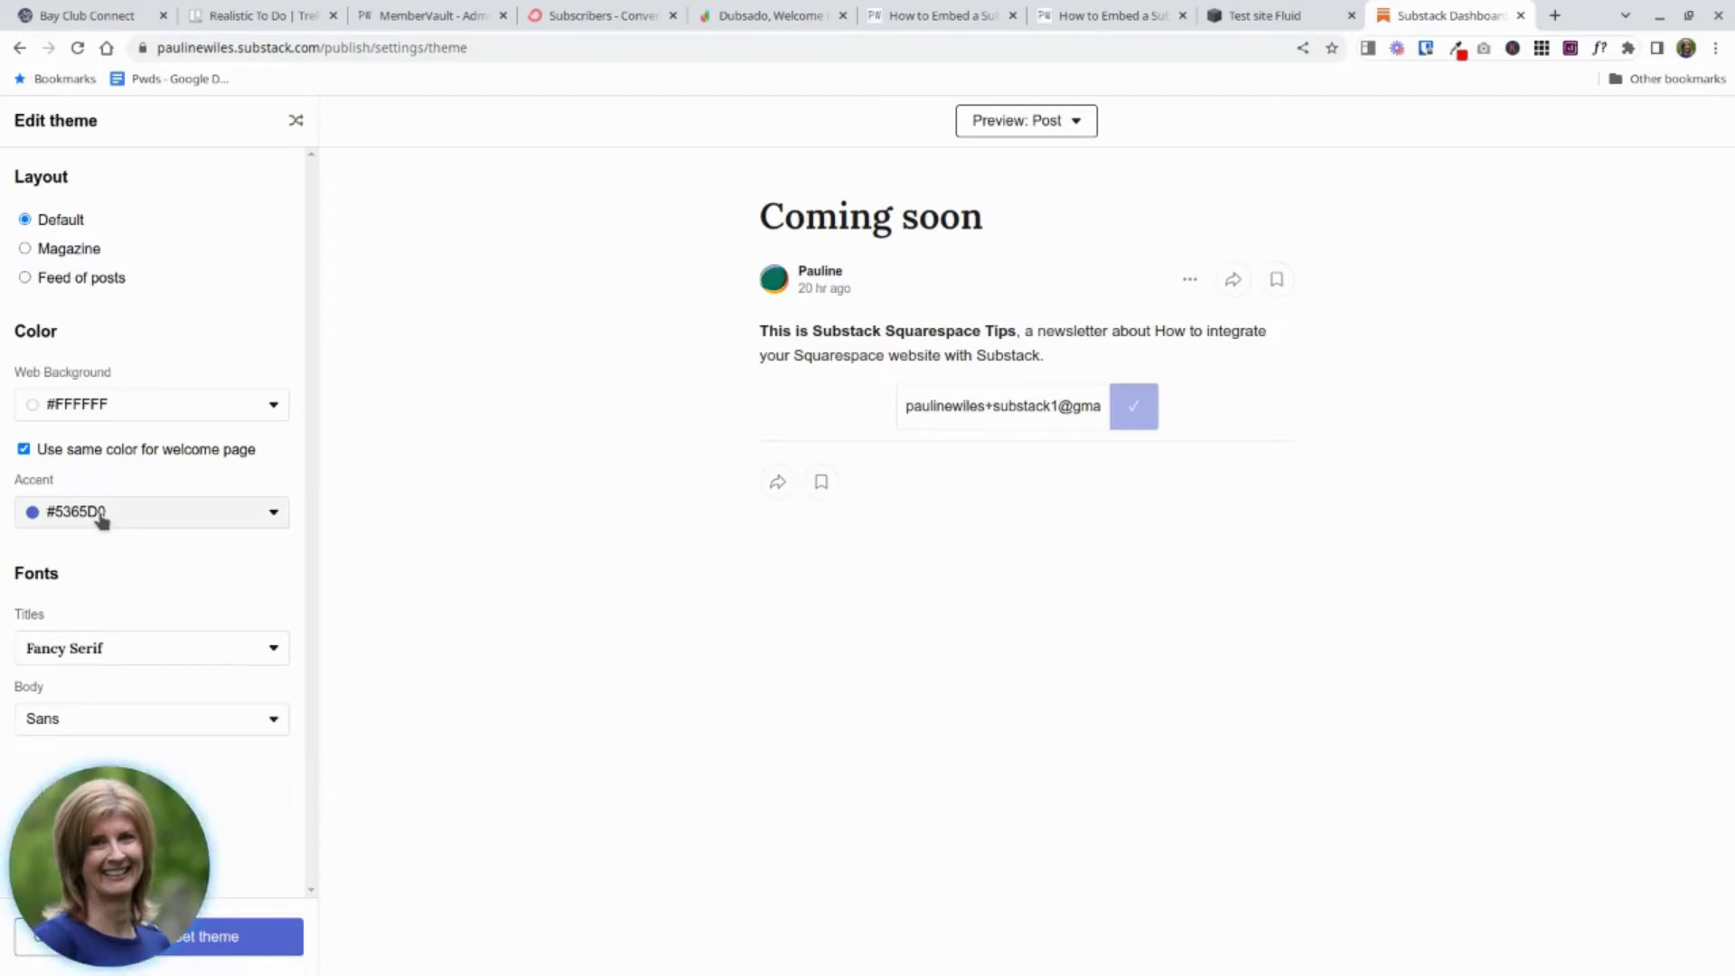
left_click(218, 517)
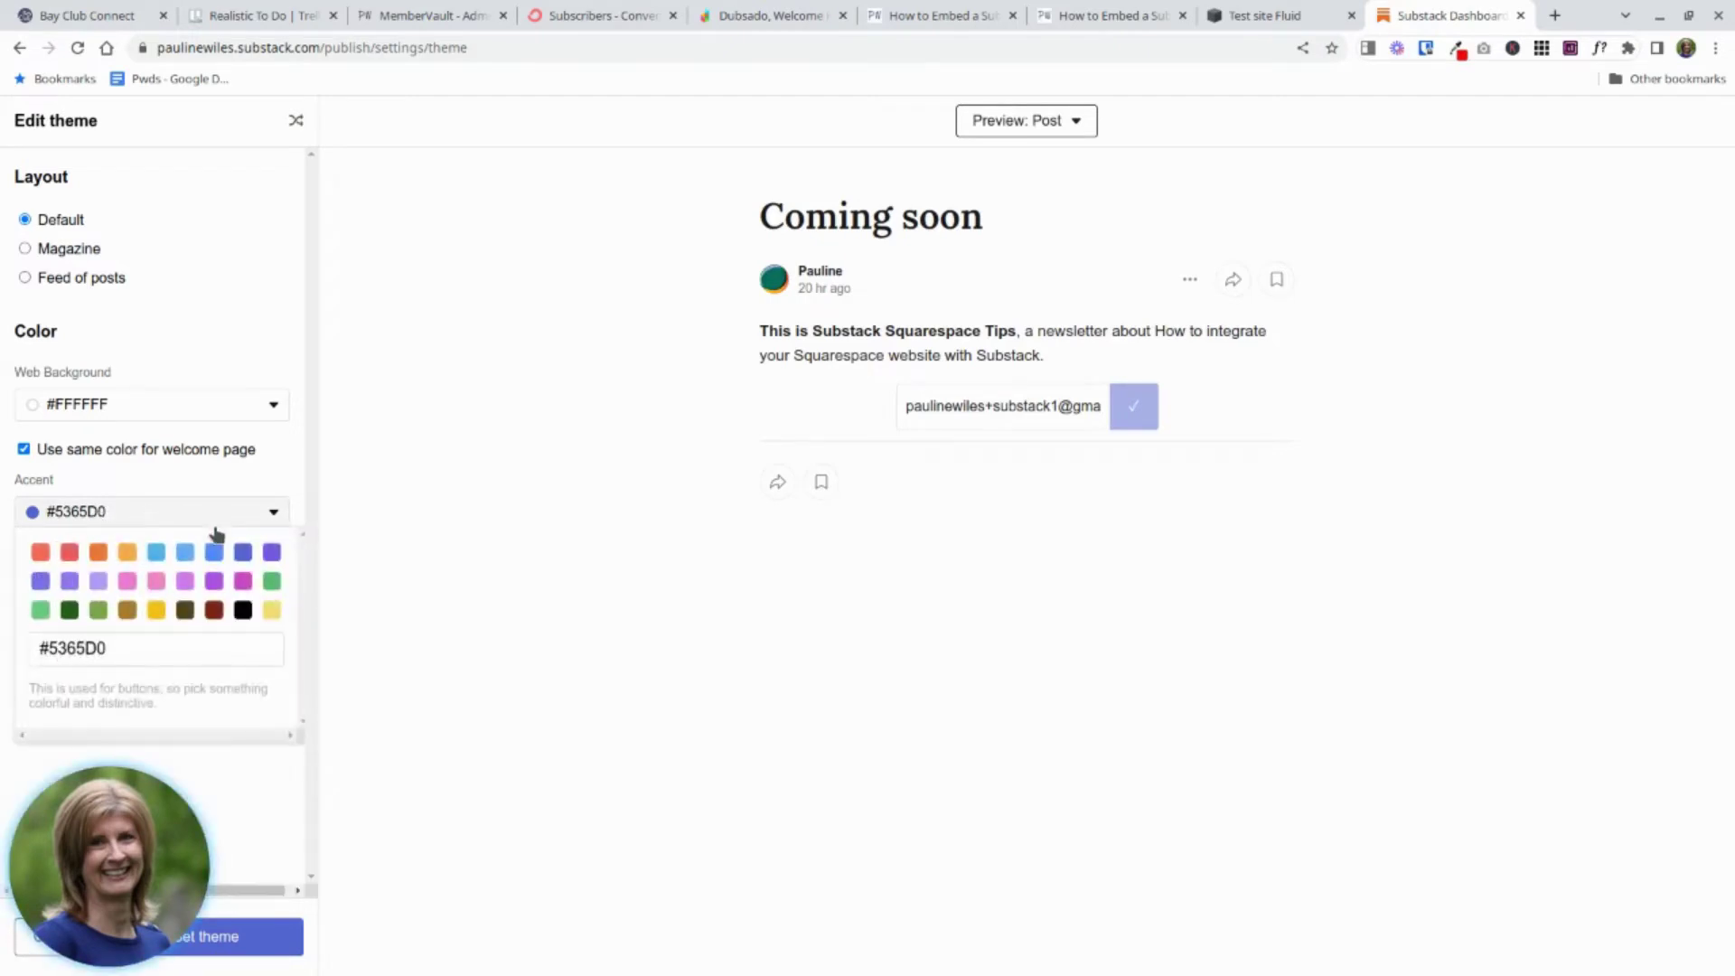
left_click(50, 648)
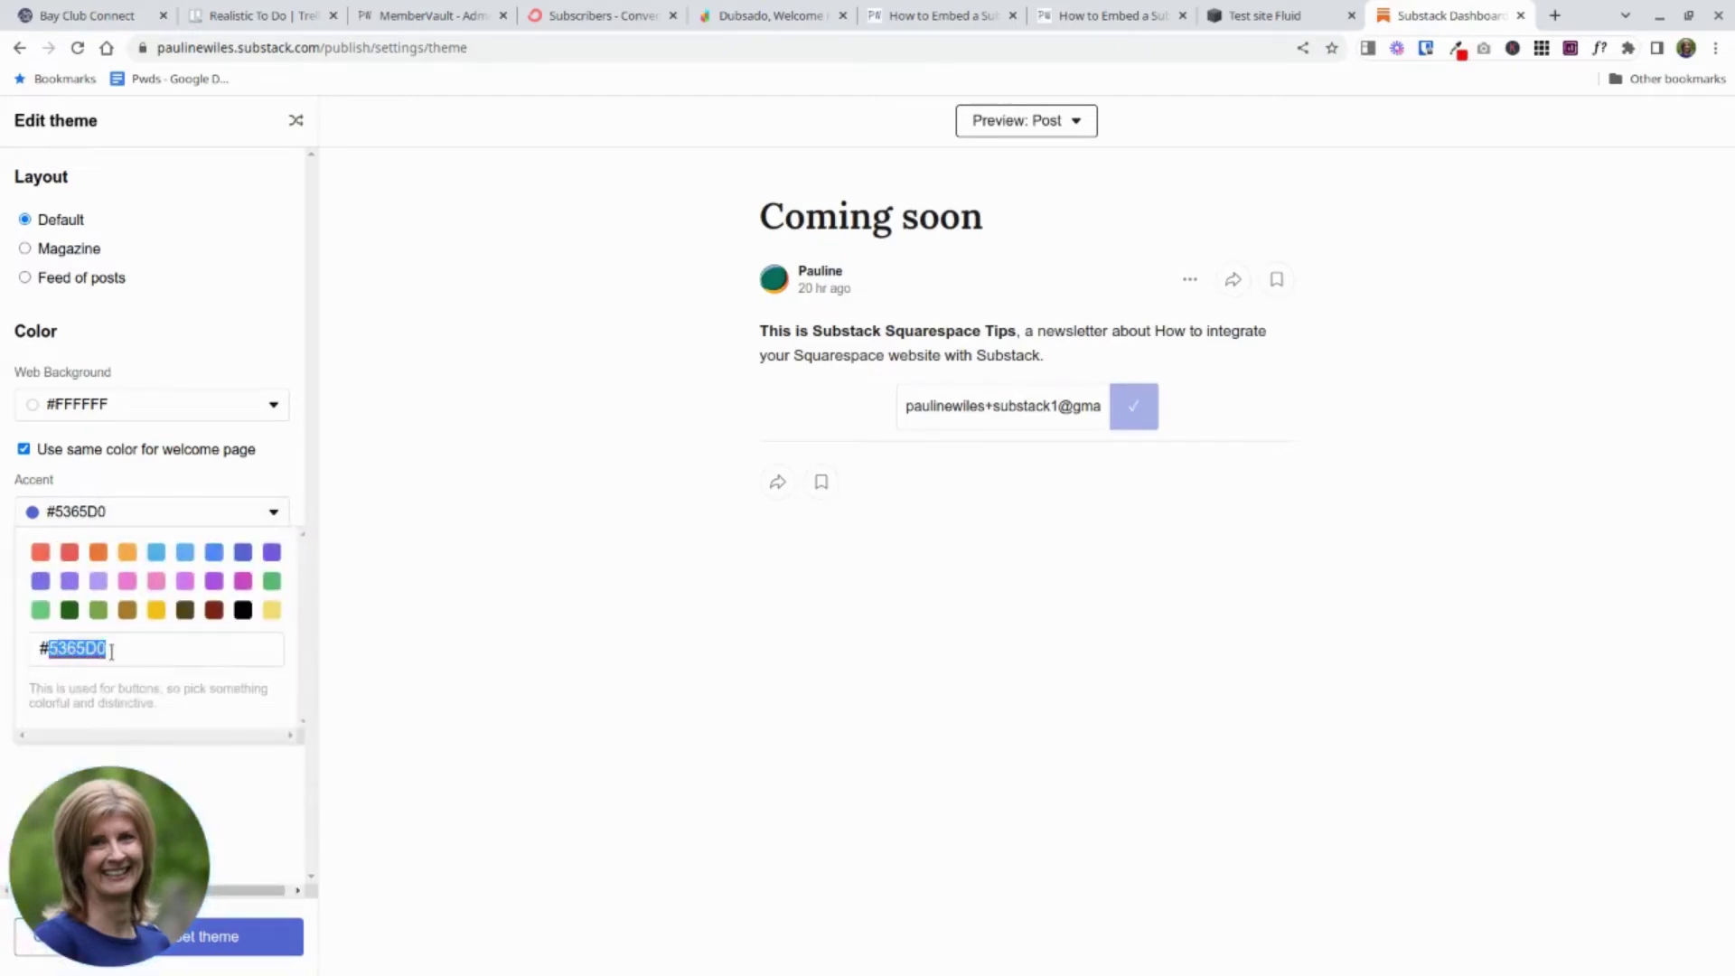
left_click(52, 647)
key("Escape")
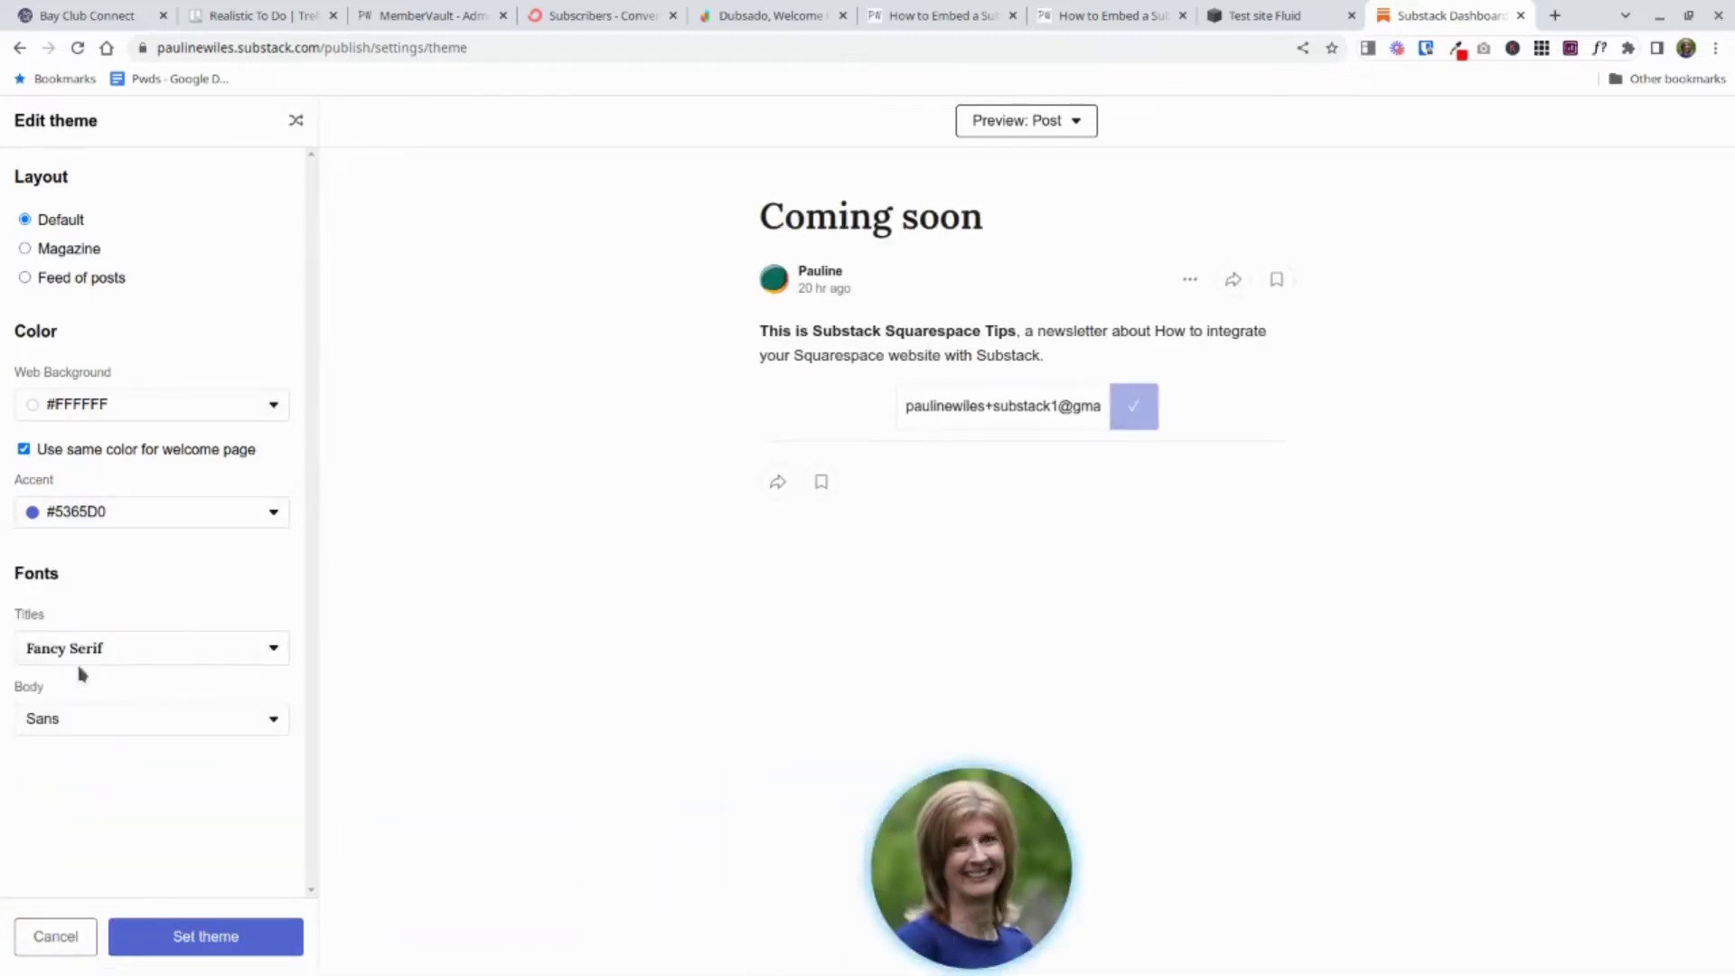
Keep Fancy Serif as the title font and save the theme with Set theme.
left_click(274, 650)
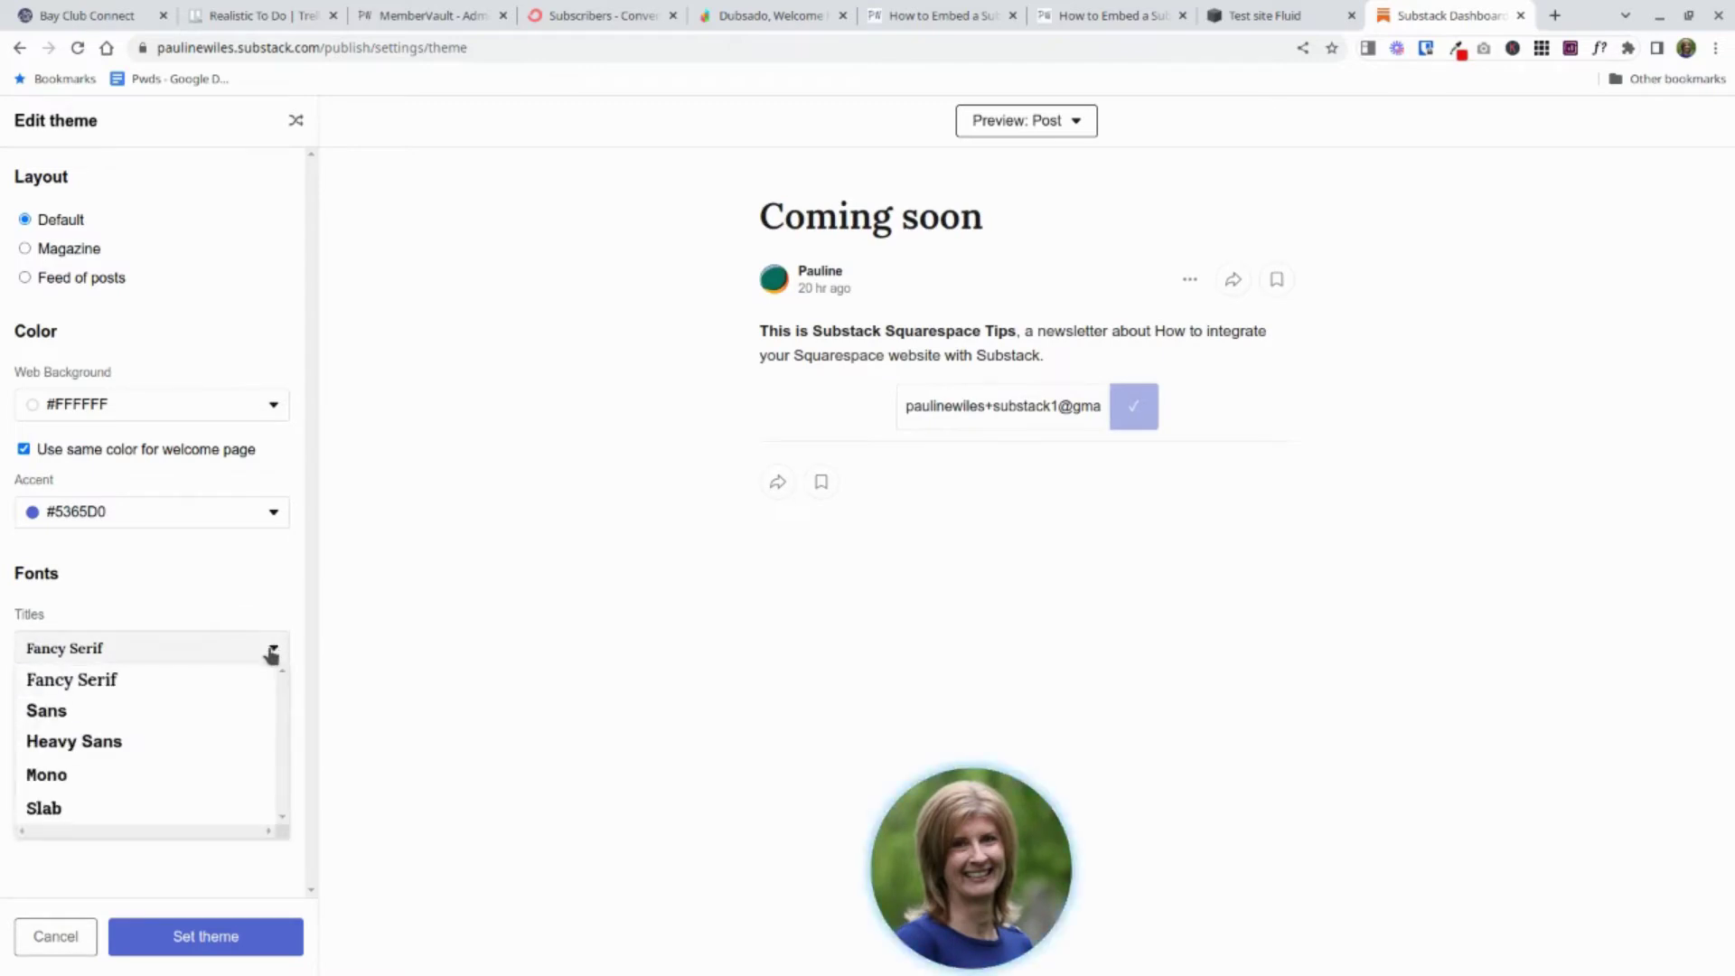
left_click(274, 650)
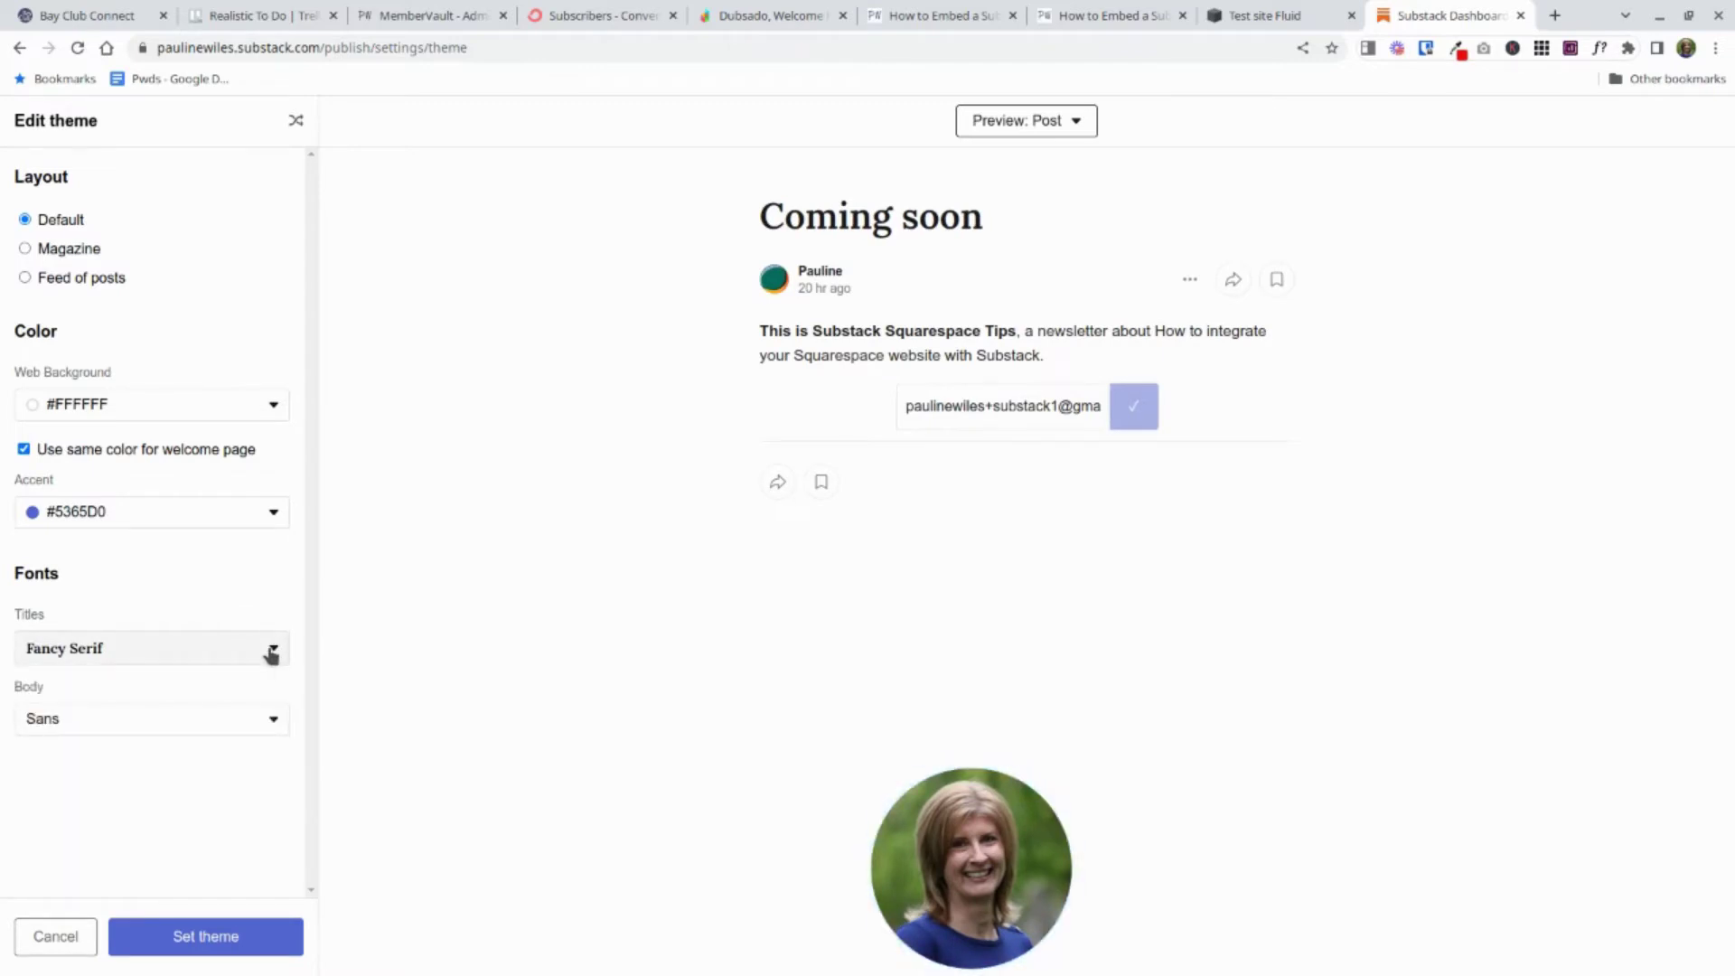
left_click(200, 940)
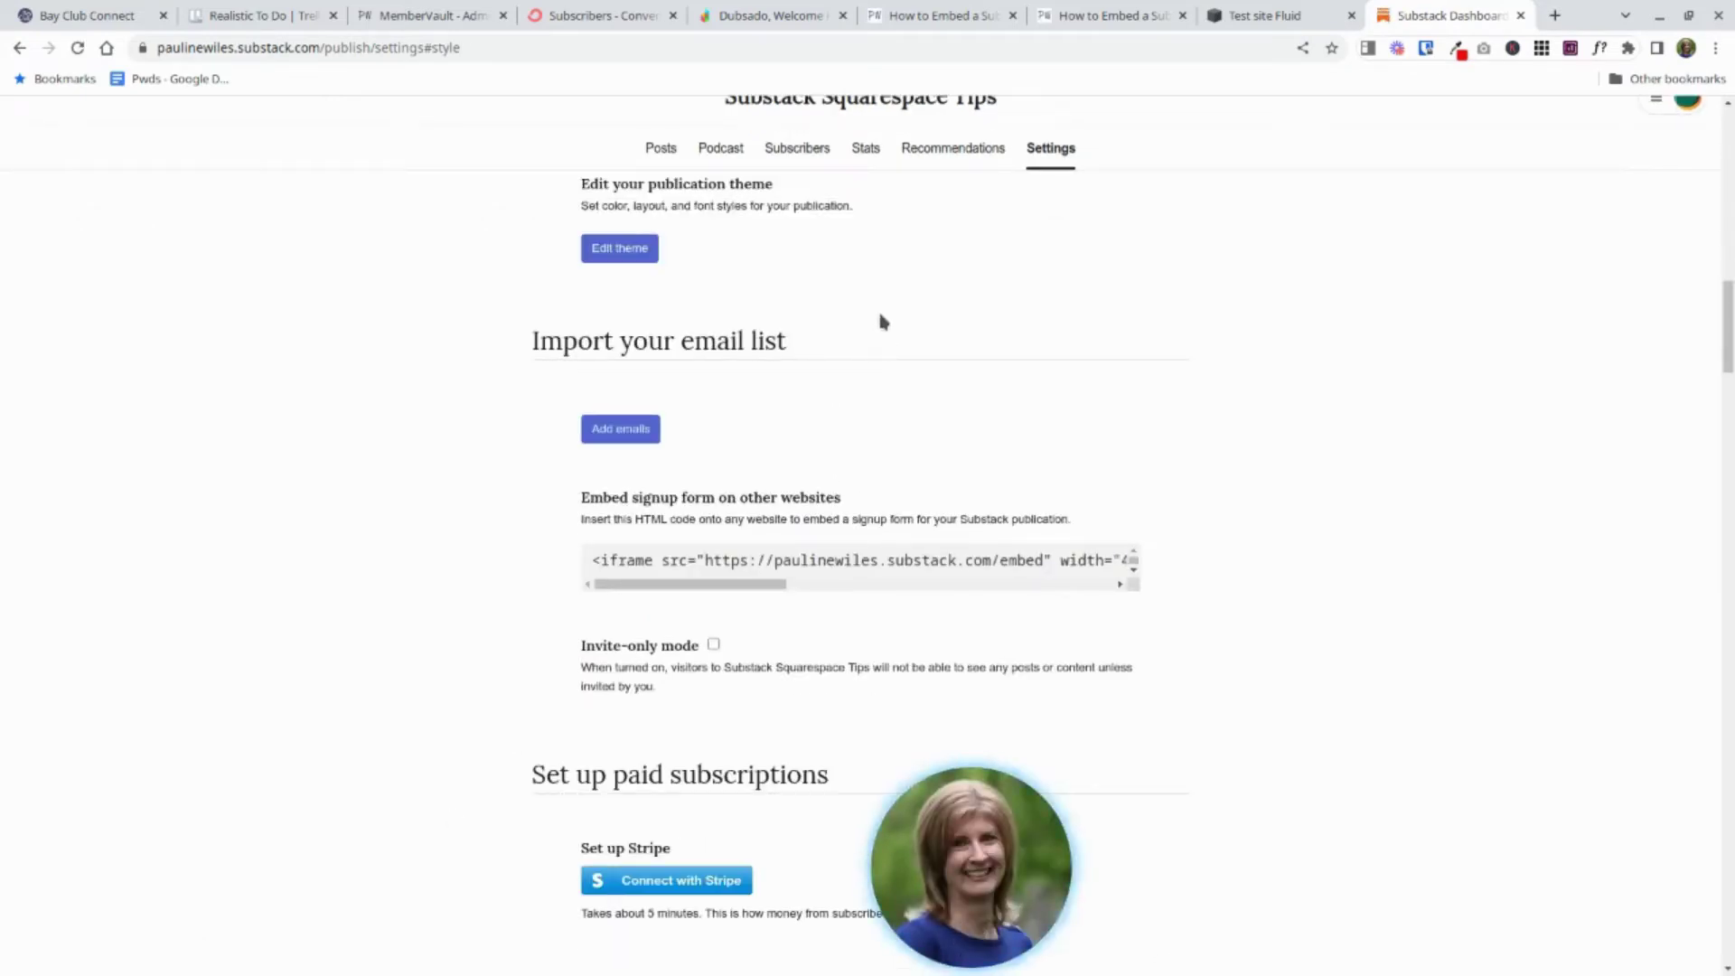
Return to the Test site Fluid editor, deselect the embed block, and preview the mobile layout.
left_click(1259, 16)
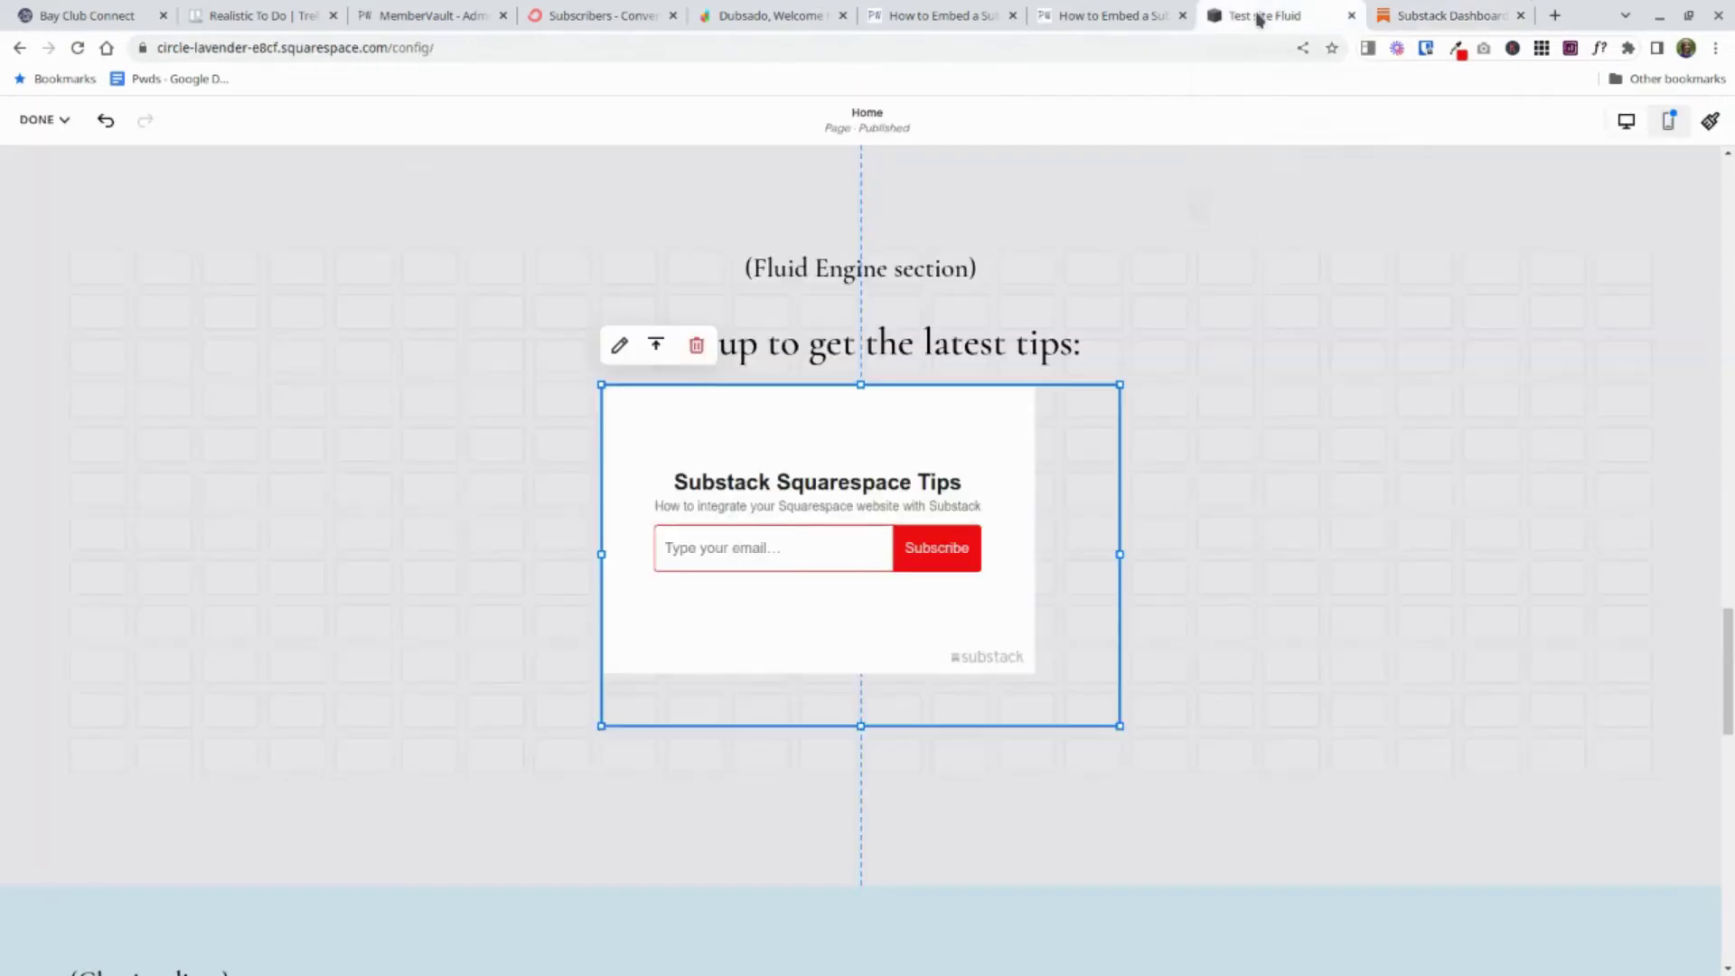
left_click(418, 825)
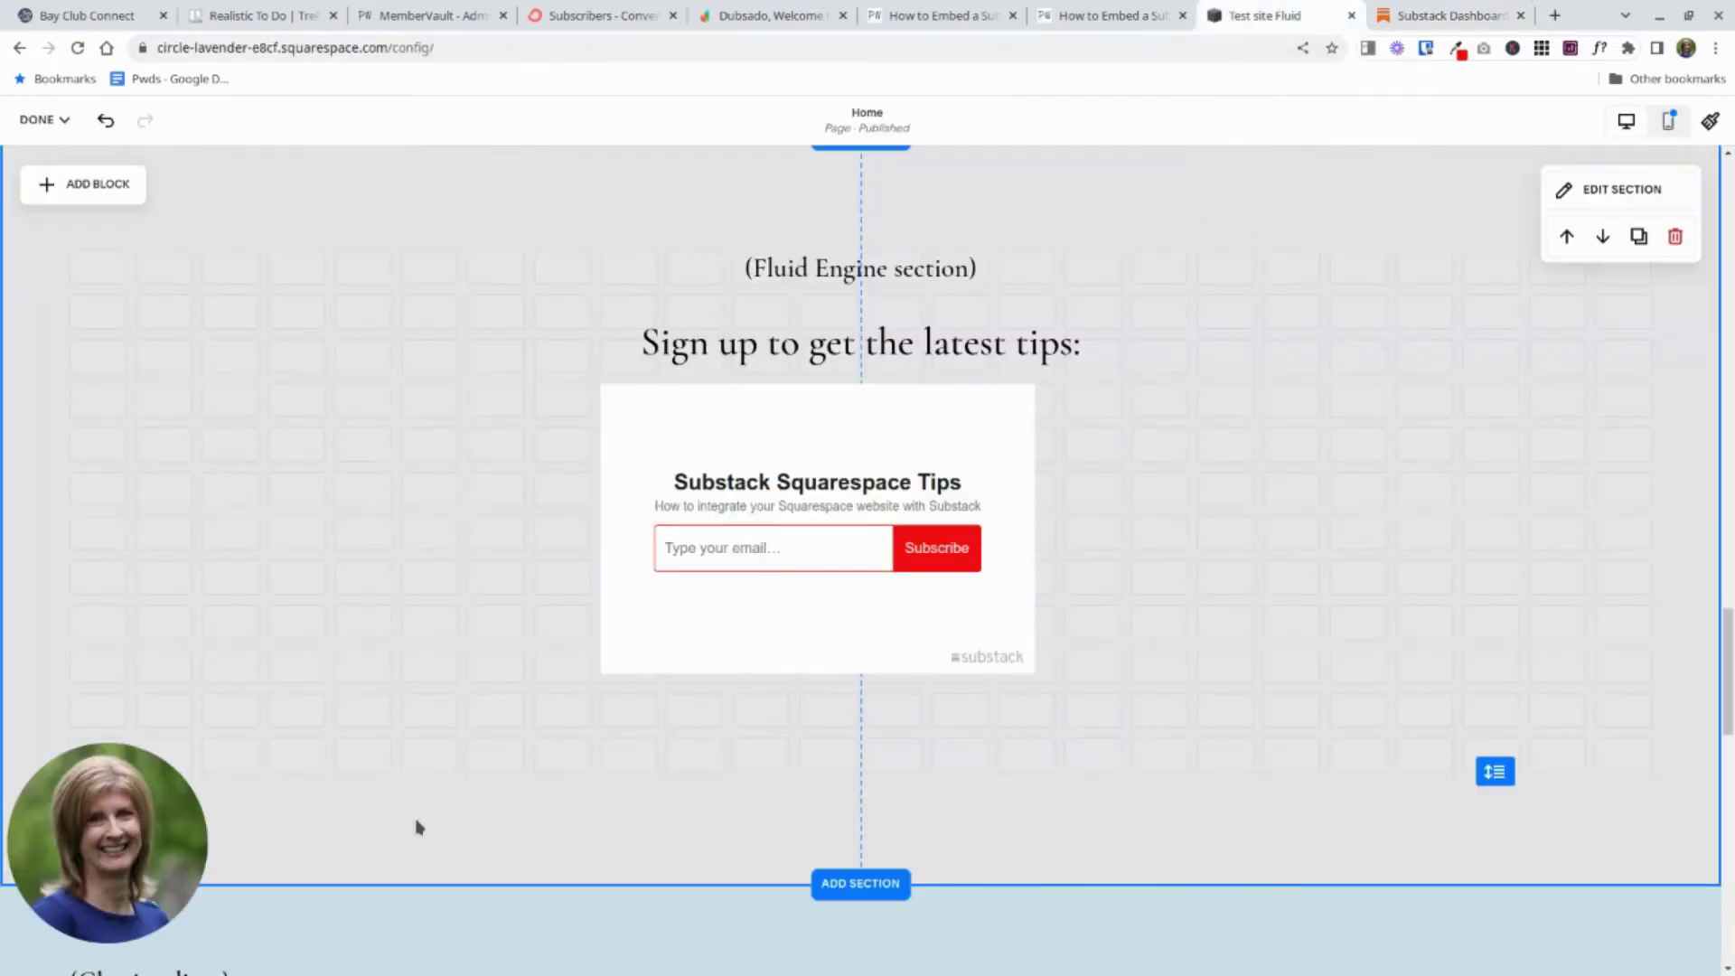
left_click(1667, 125)
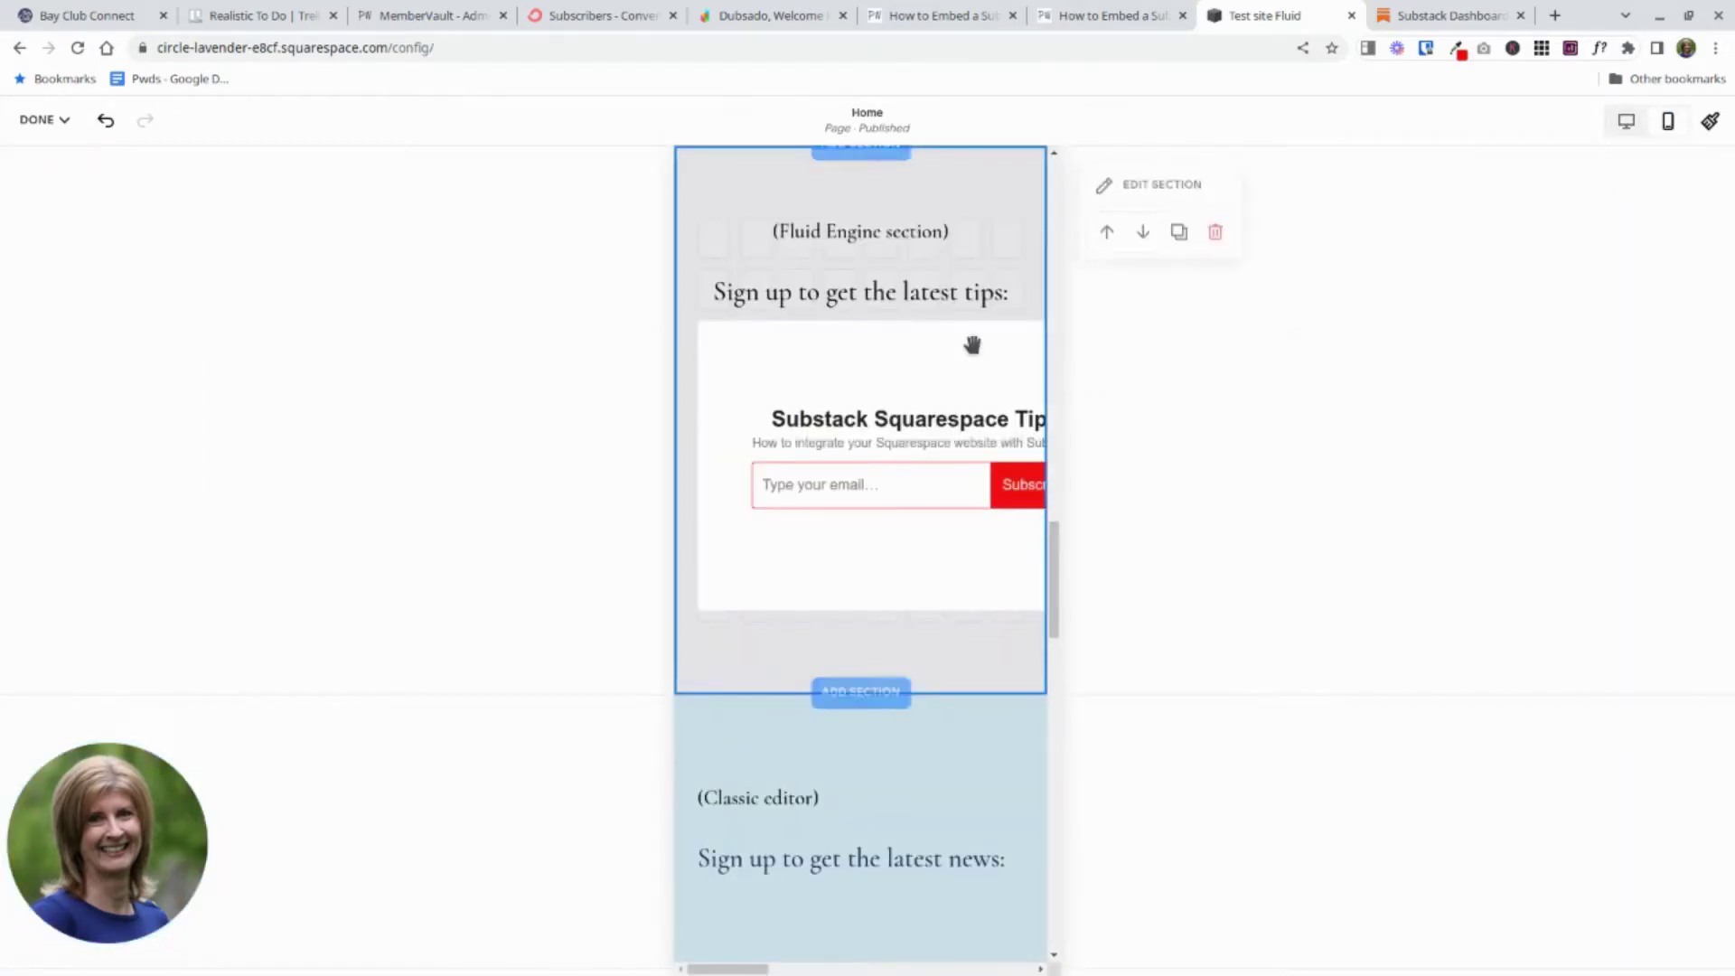
scroll(973, 345, "up", 1)
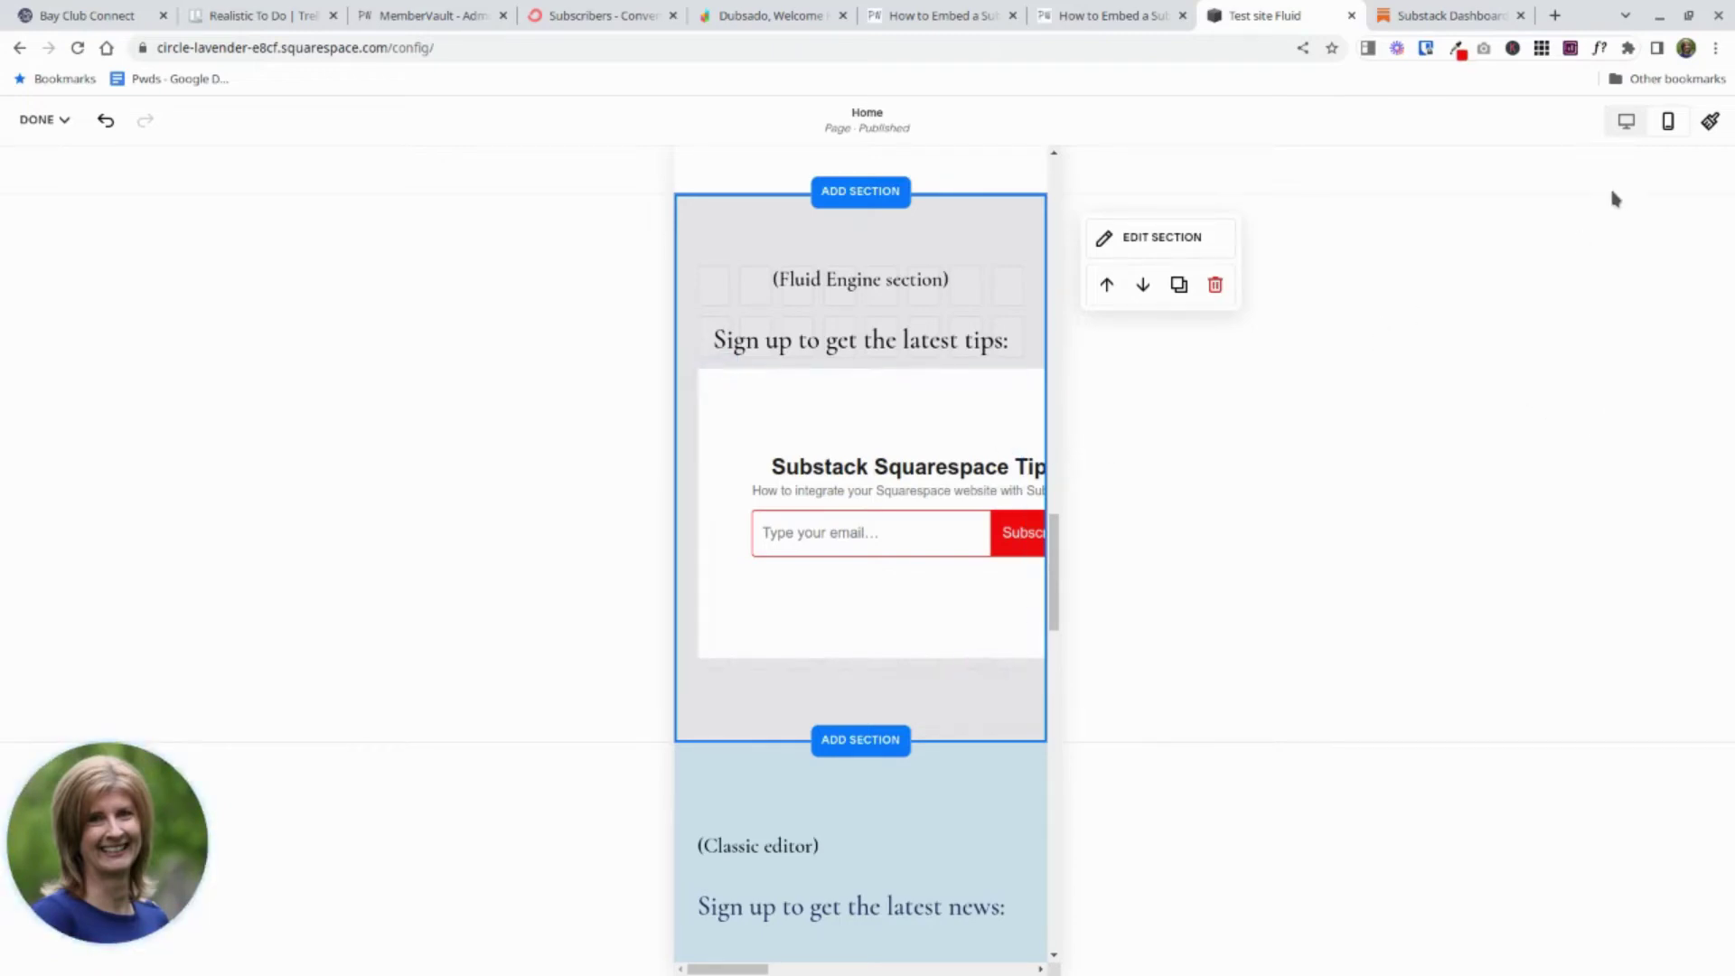
left_click(1627, 123)
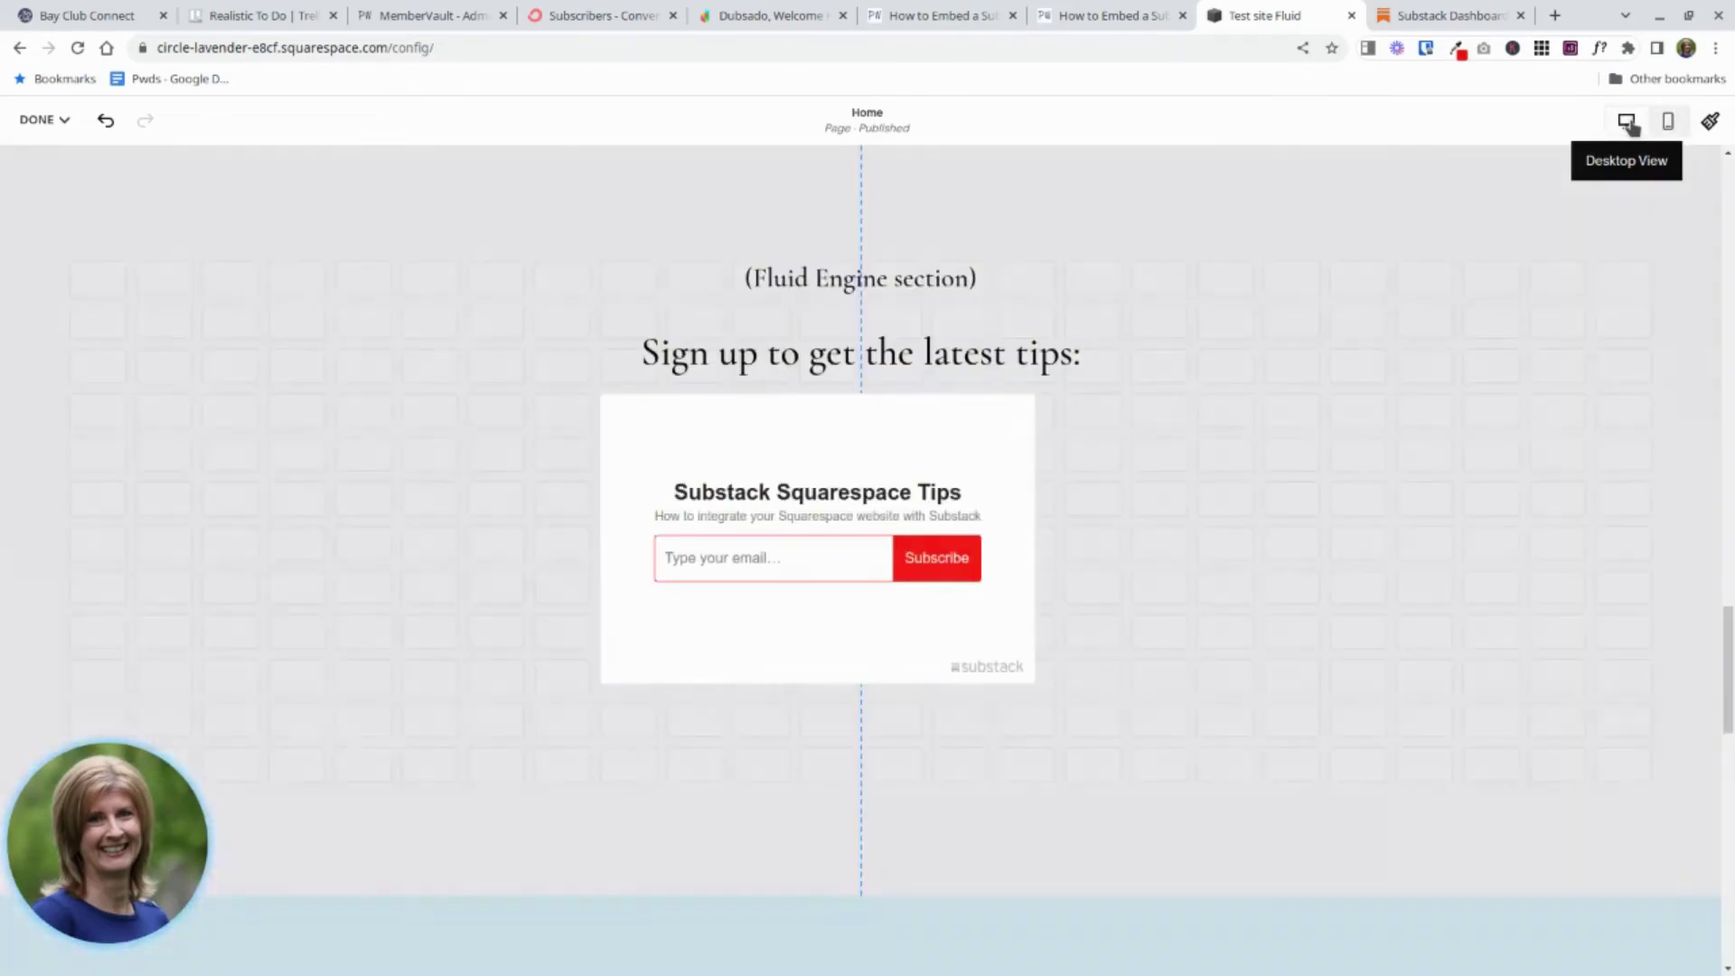
left_click(747, 429)
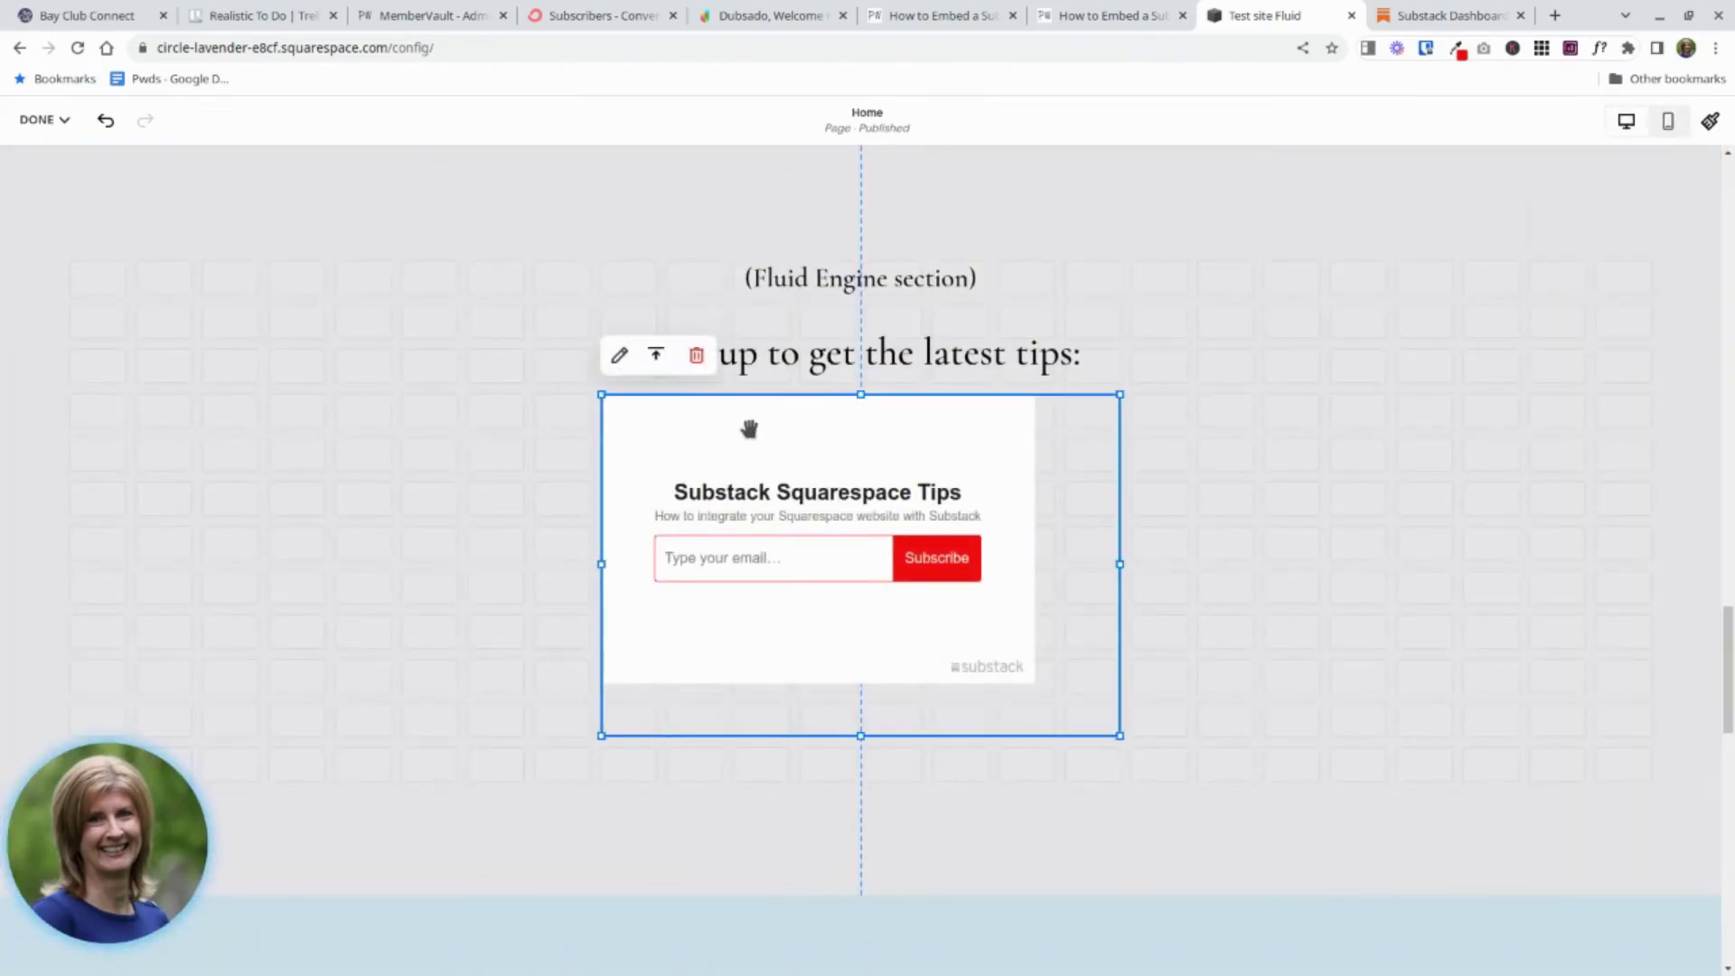
Edit the Fluid Engine embed code, changing the iframe width from 480 to 100%.
left_click(620, 358)
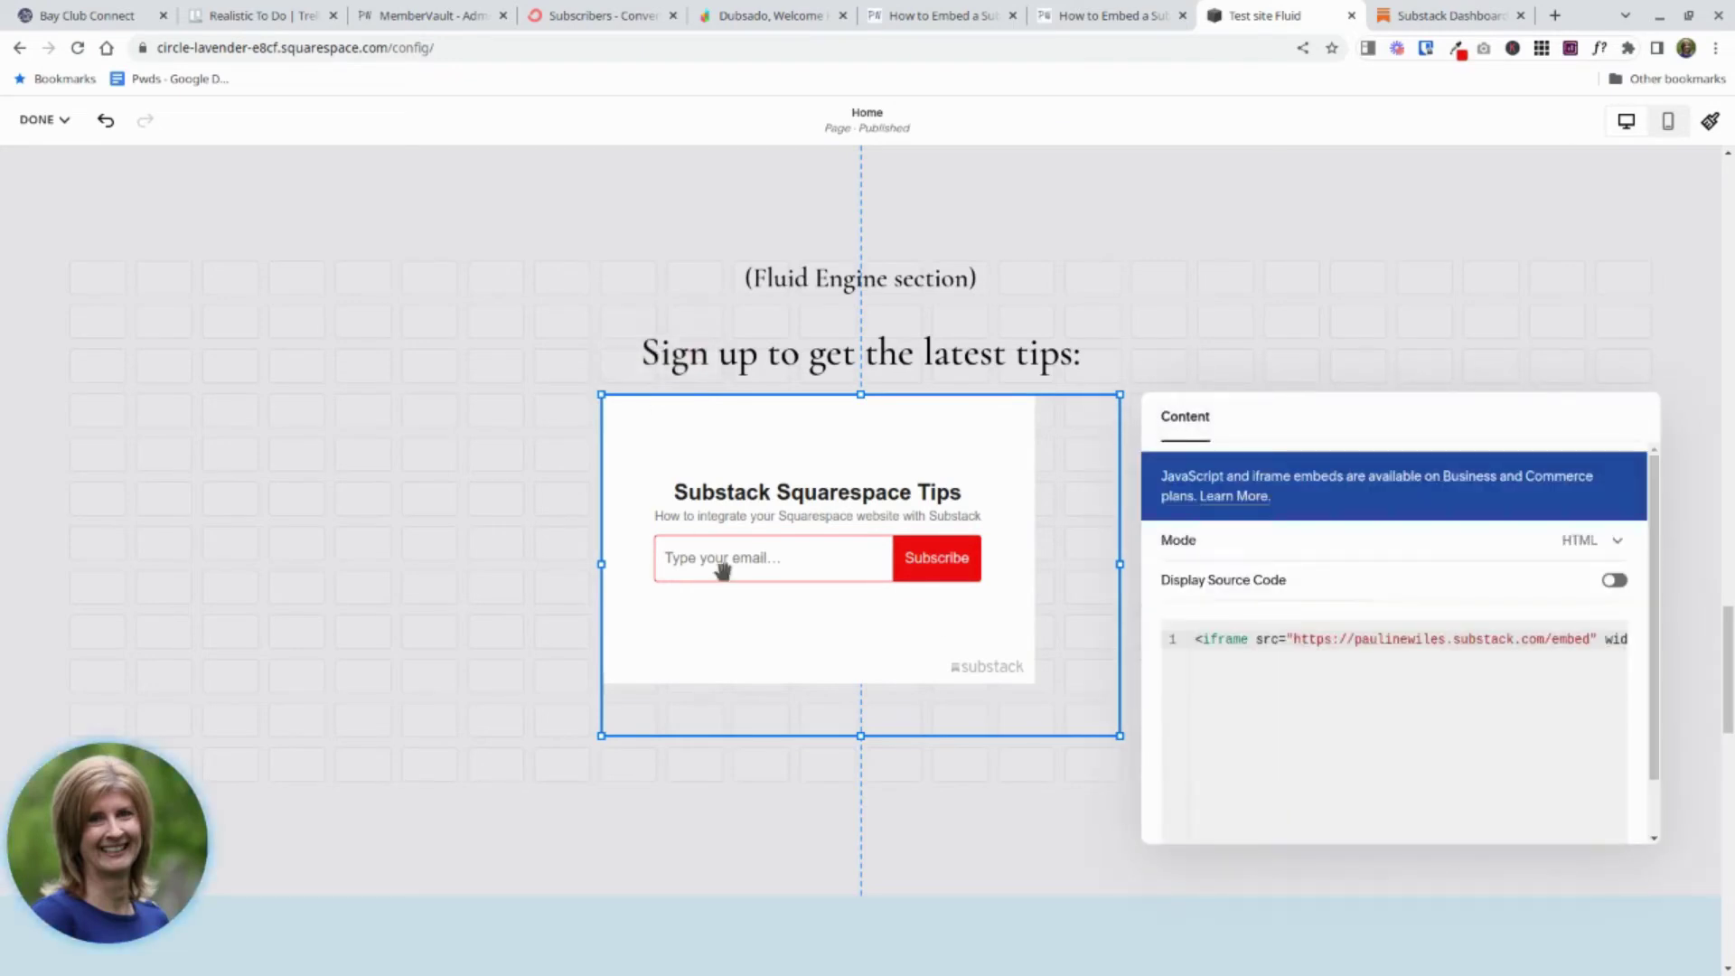
left_click(1329, 638)
key("ctrl+a")
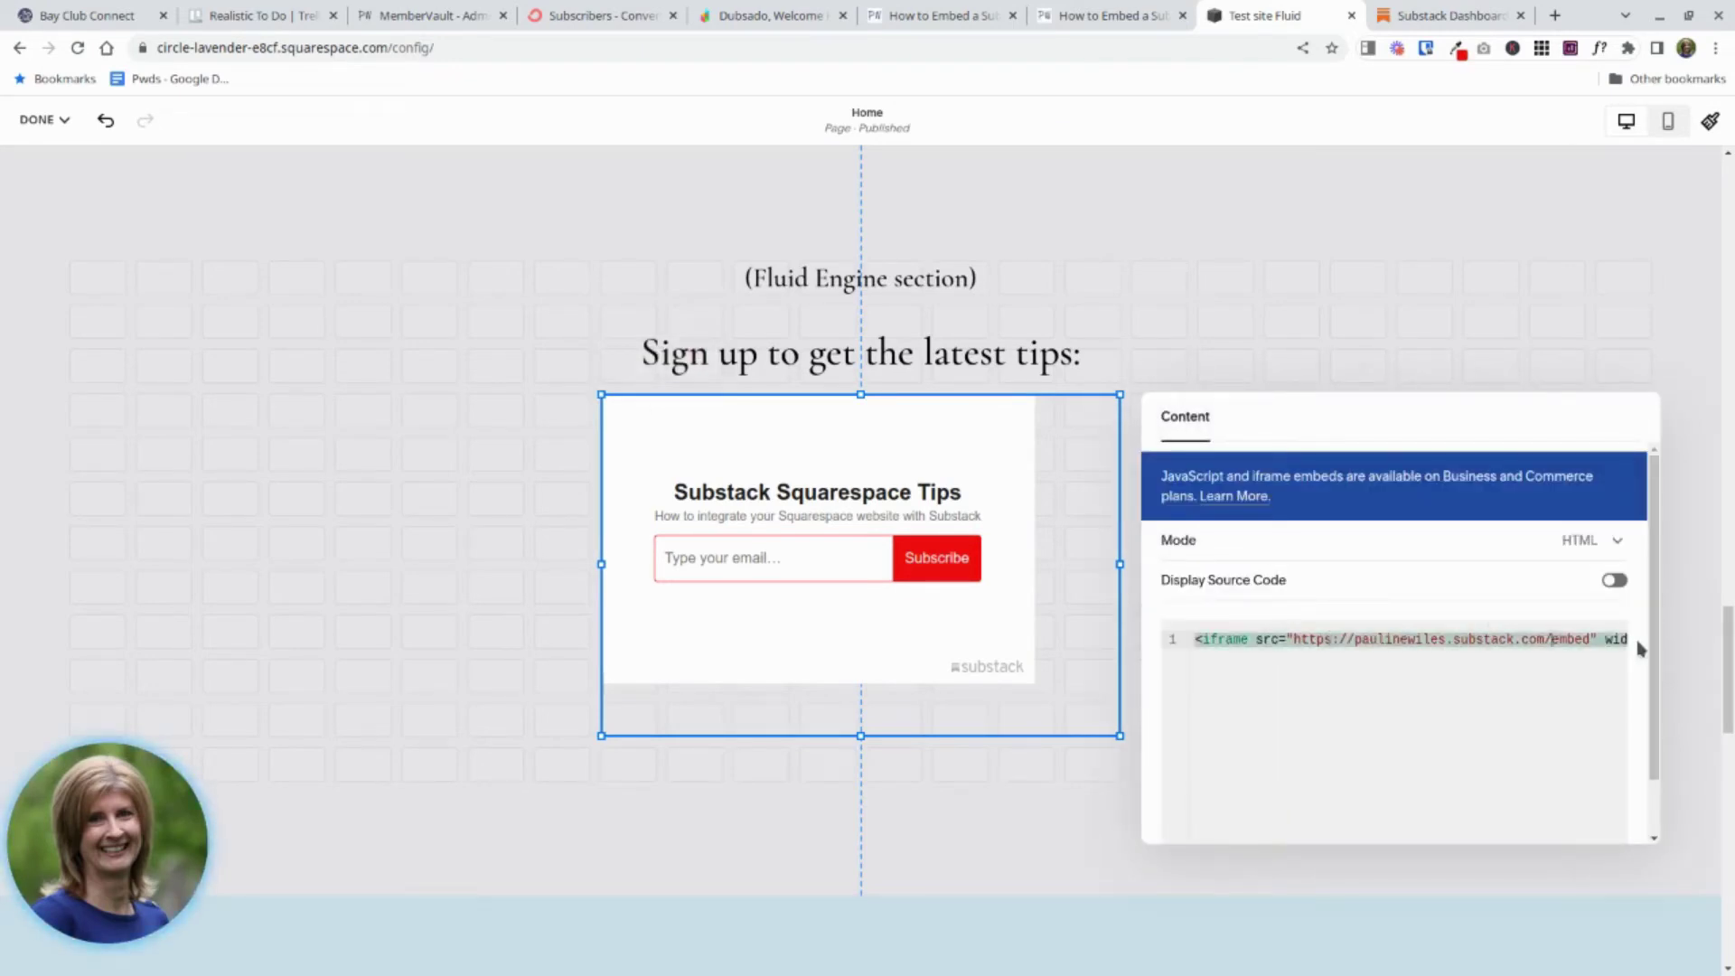
key("Right")
key("Right")
key("Right")
key("Right")
key("Right")
key("Right")
key("Right")
key("Right")
key("Right")
key("Right")
key("Right")
key("Right")
key("Right")
key("Right")
key("Right")
key("Right")
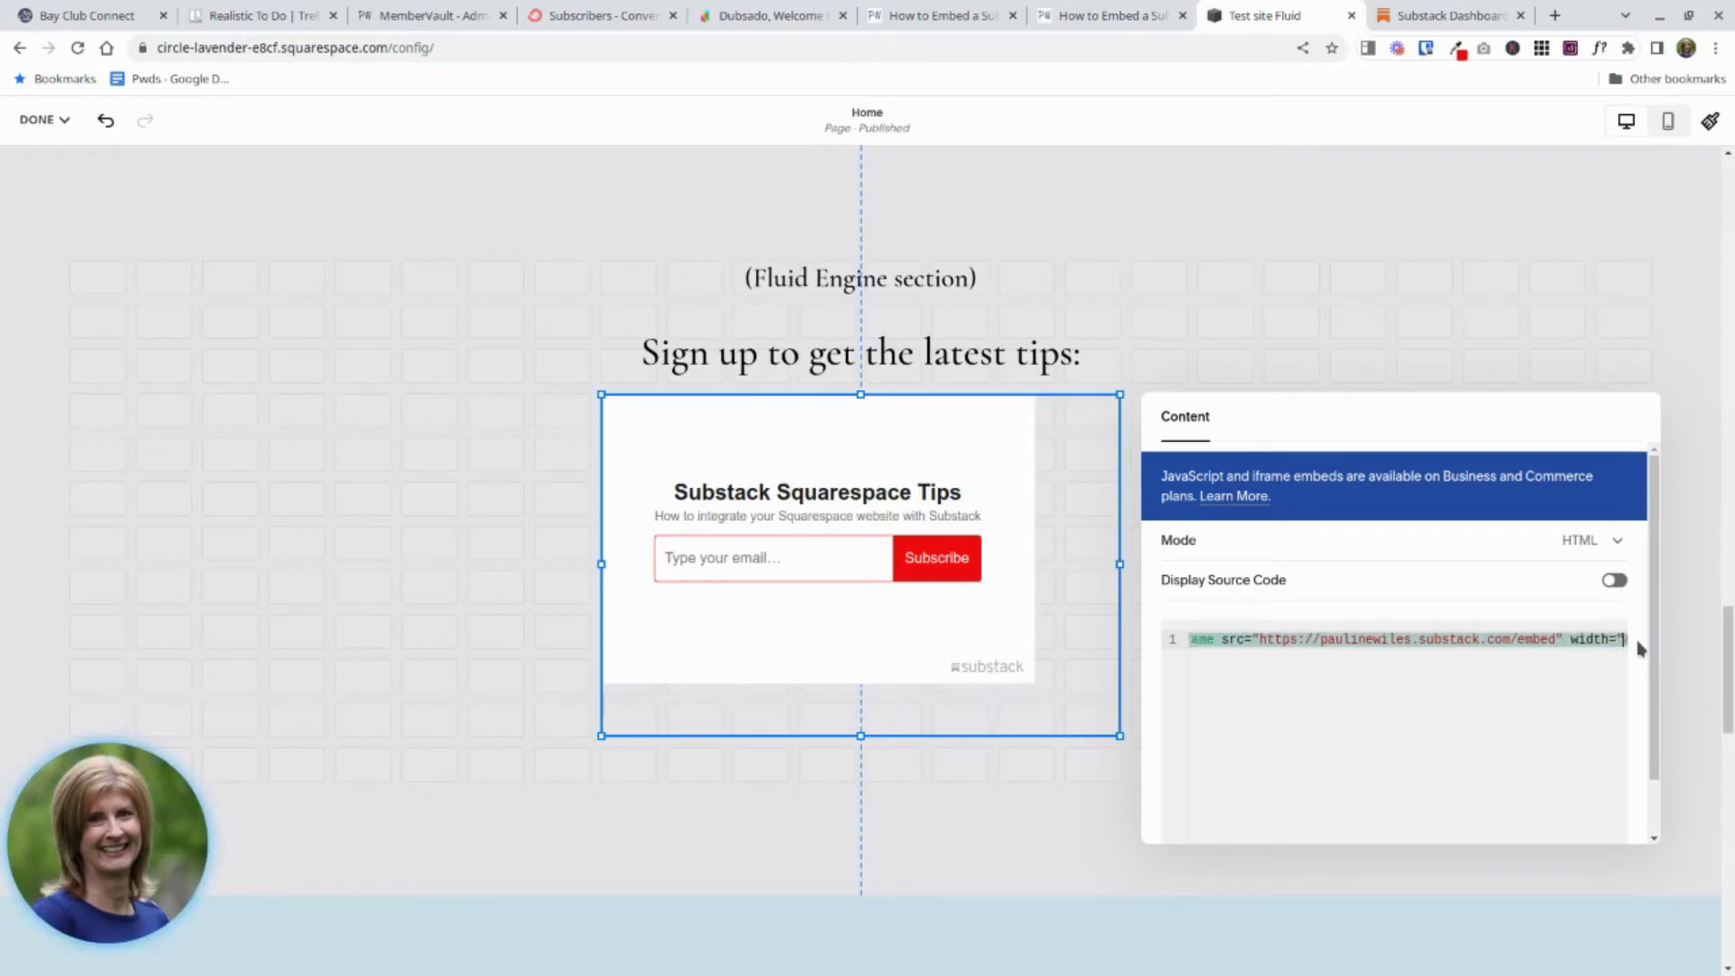
key("Right")
key("Right")
key("Left")
key("Left")
key("Left")
key("Left")
key("Left")
key("Left")
key("Left")
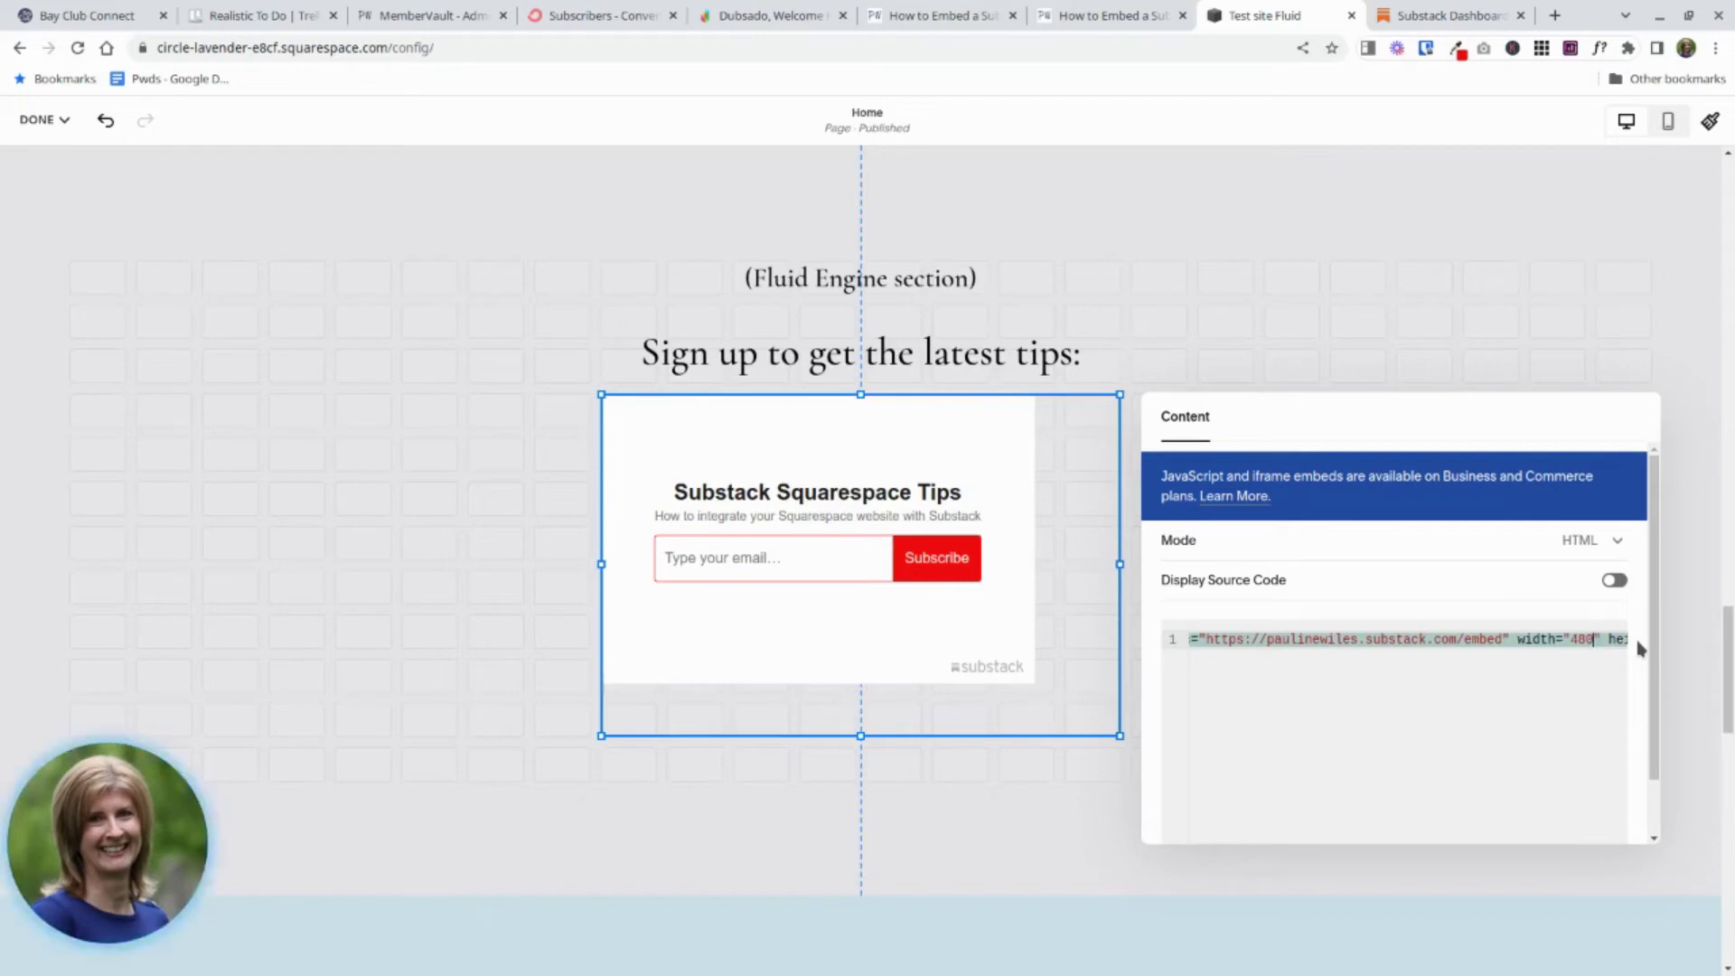
key("Right")
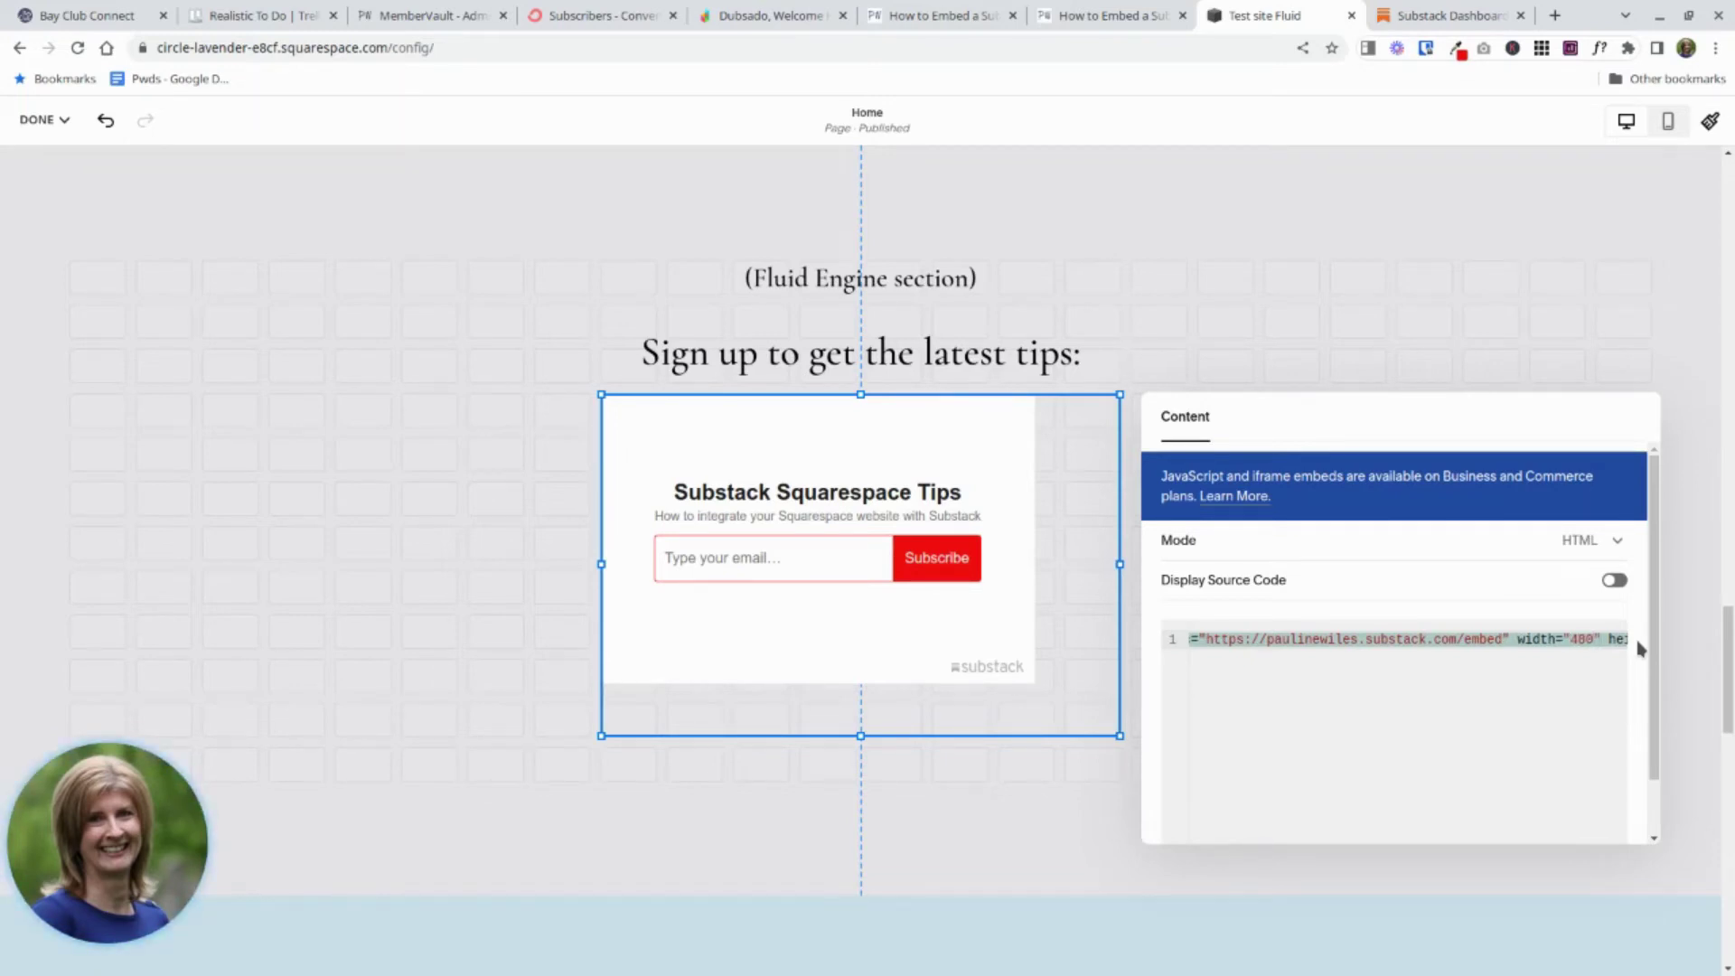
key("Right")
key("BackSpace")
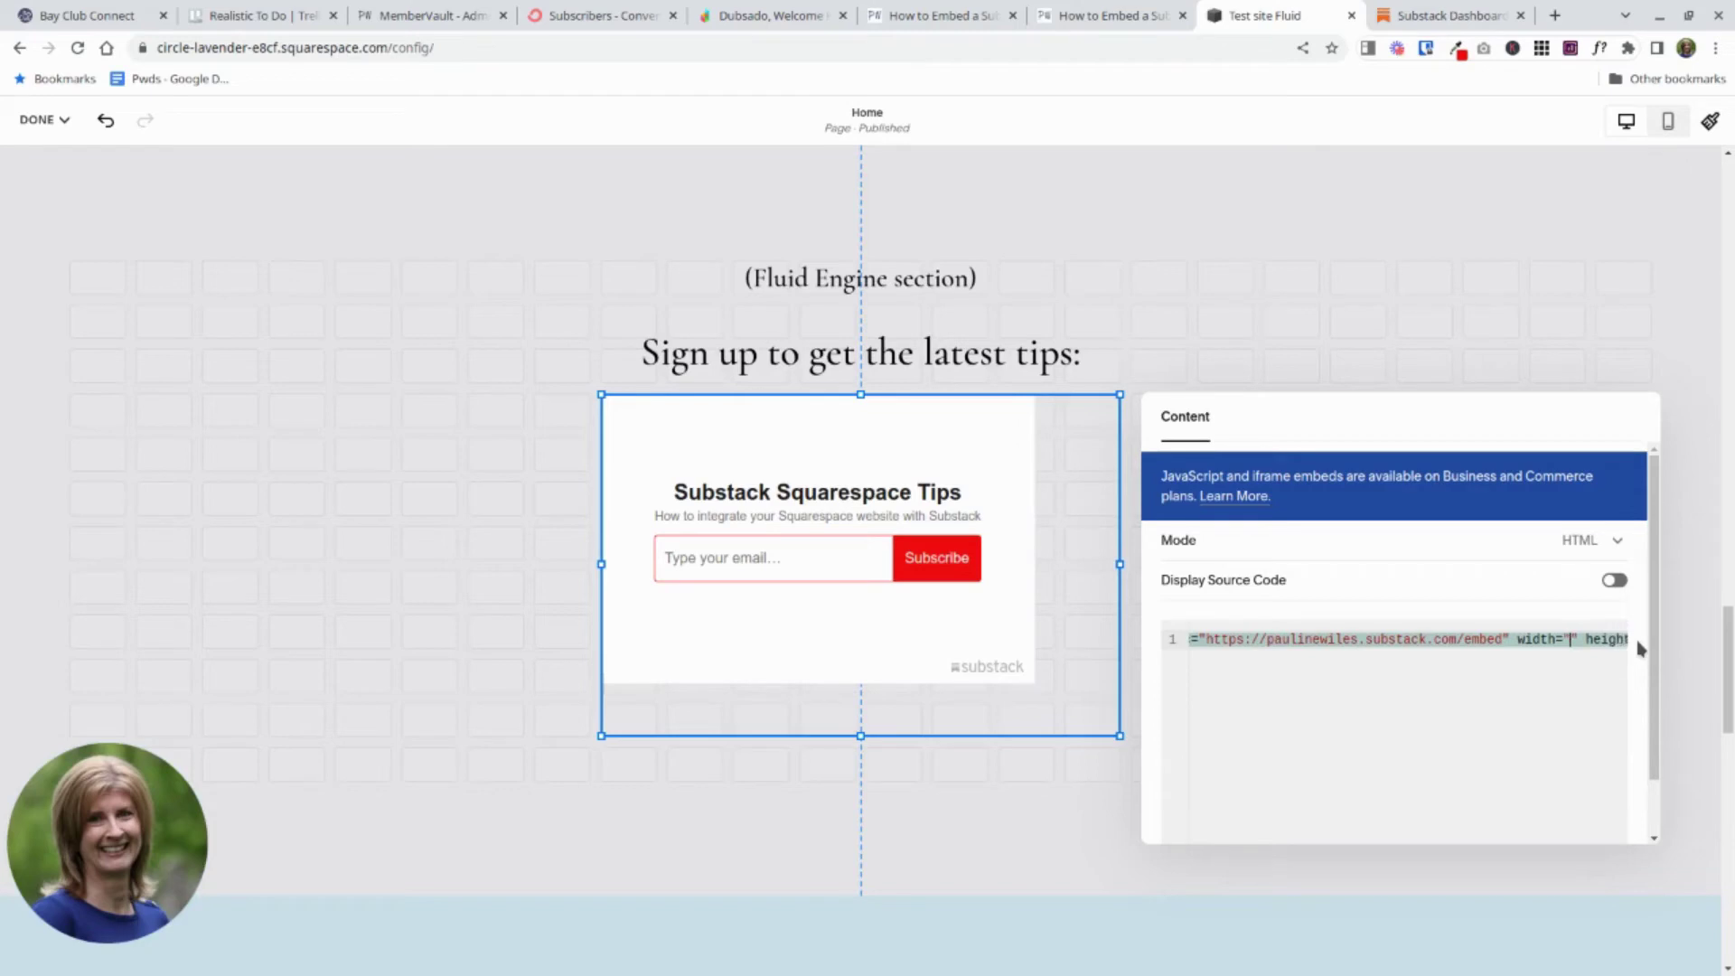
type("00")
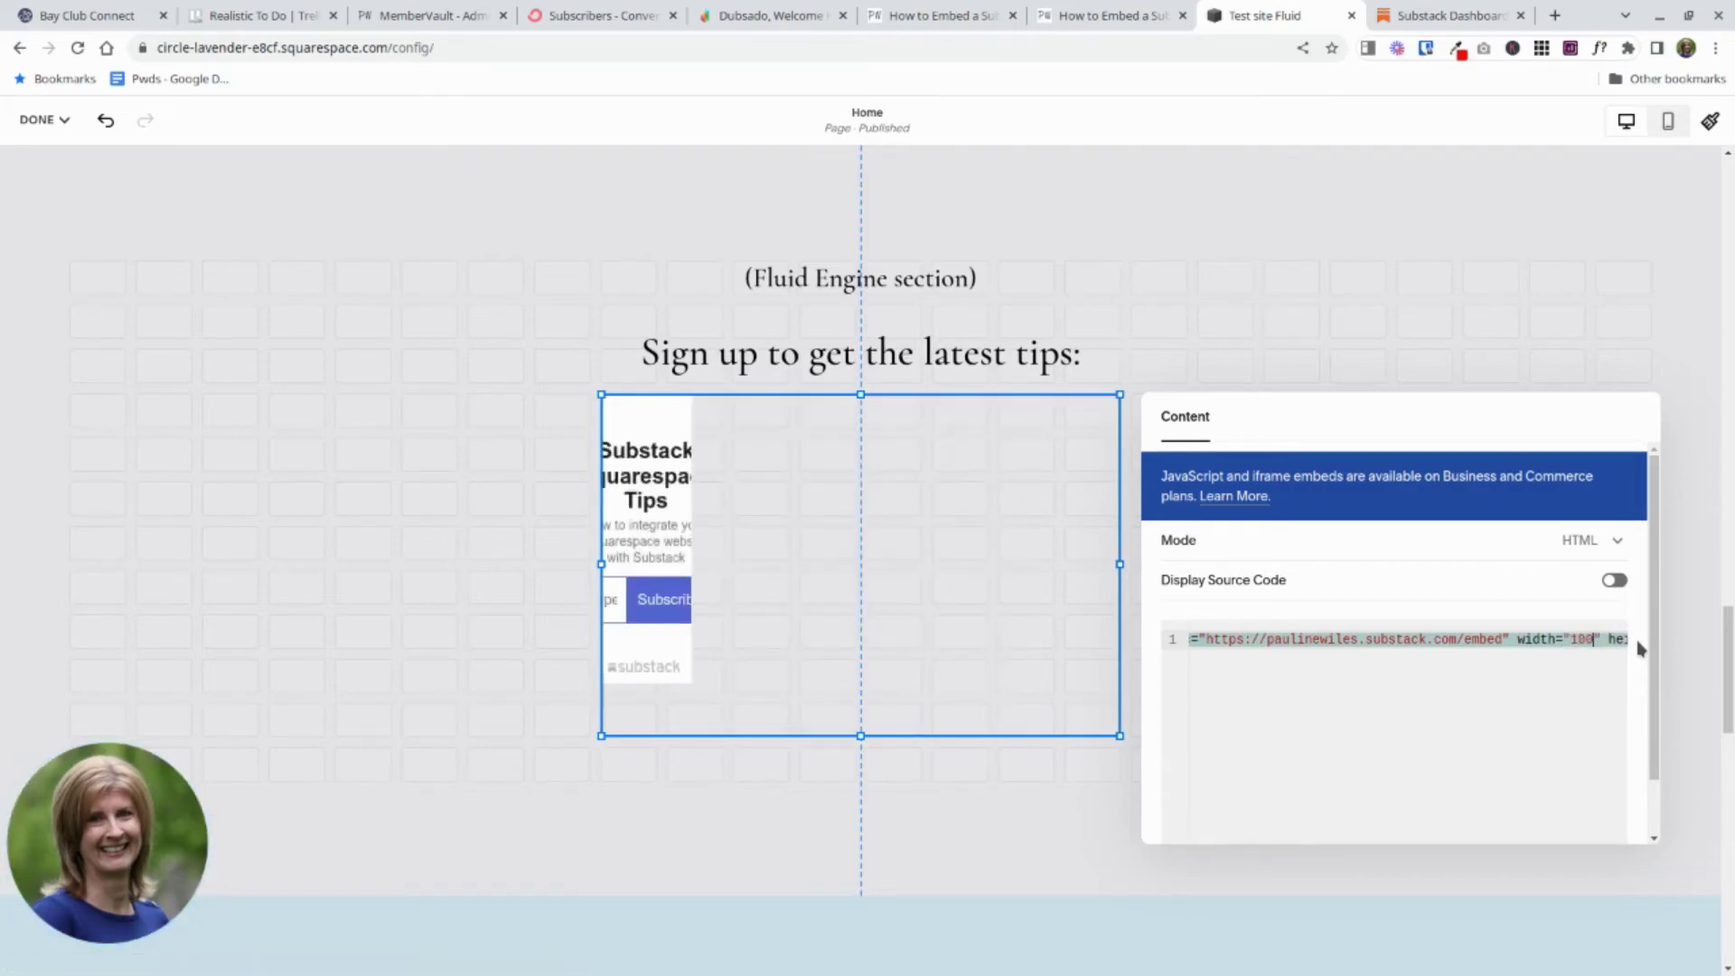
type("%")
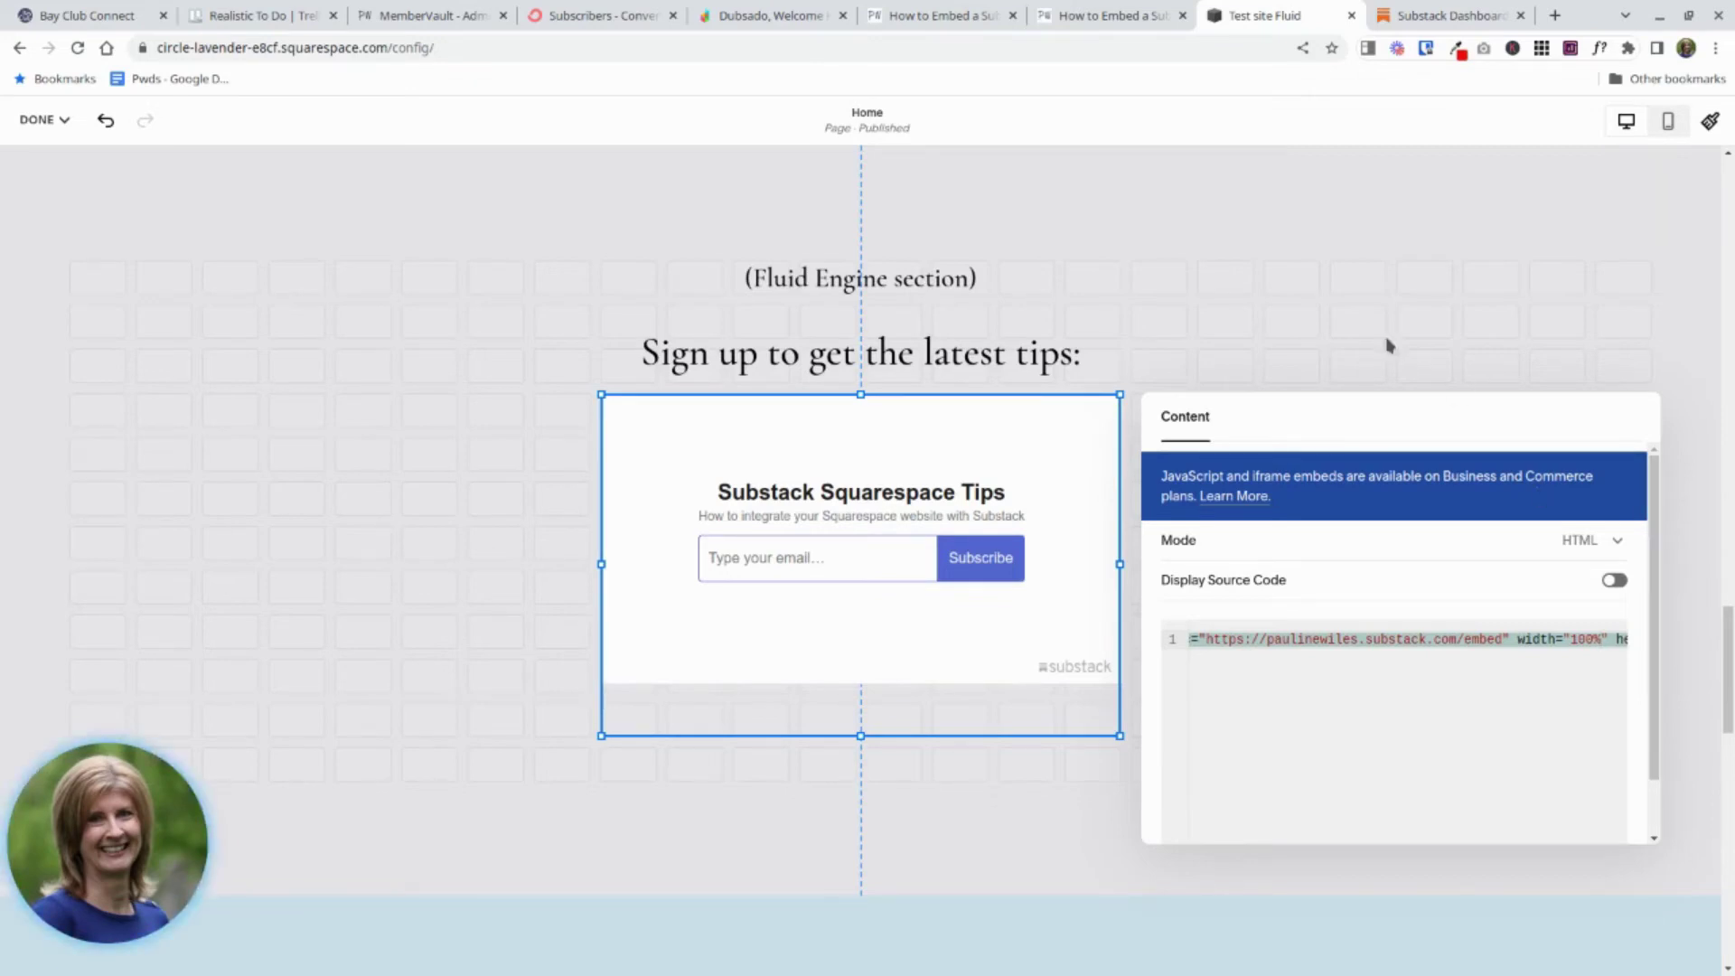
Close the code editor and check the page in Mobile View, then return to Desktop View.
left_click(1344, 335)
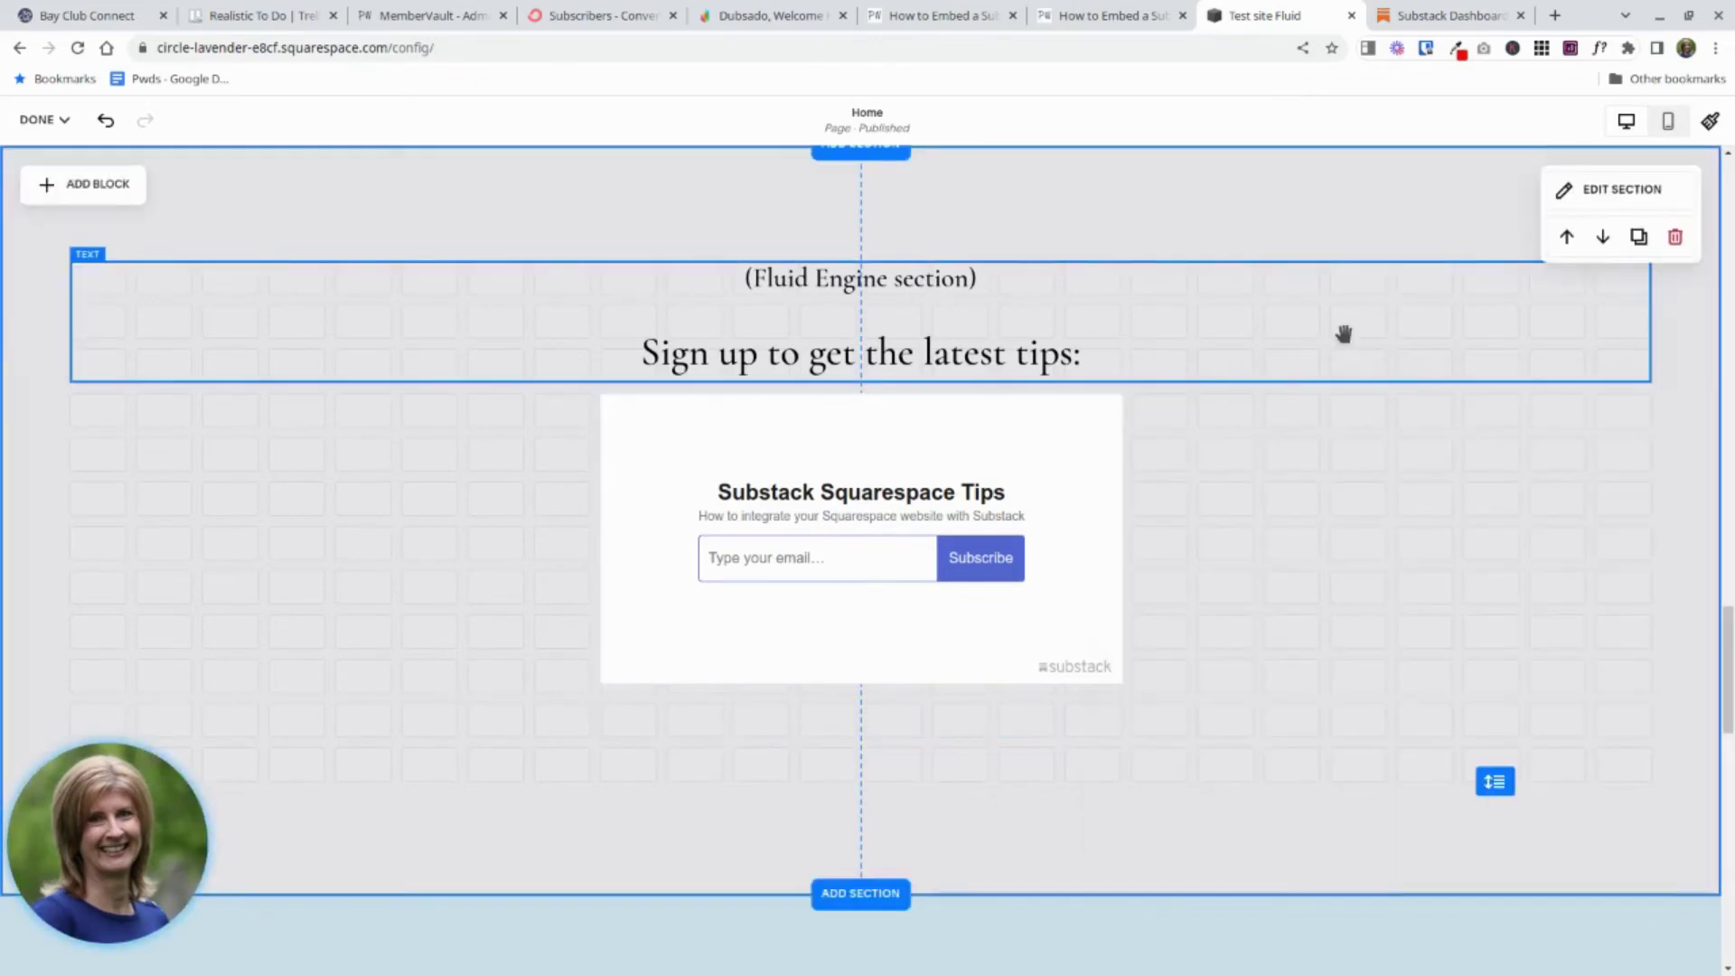
left_click(1669, 122)
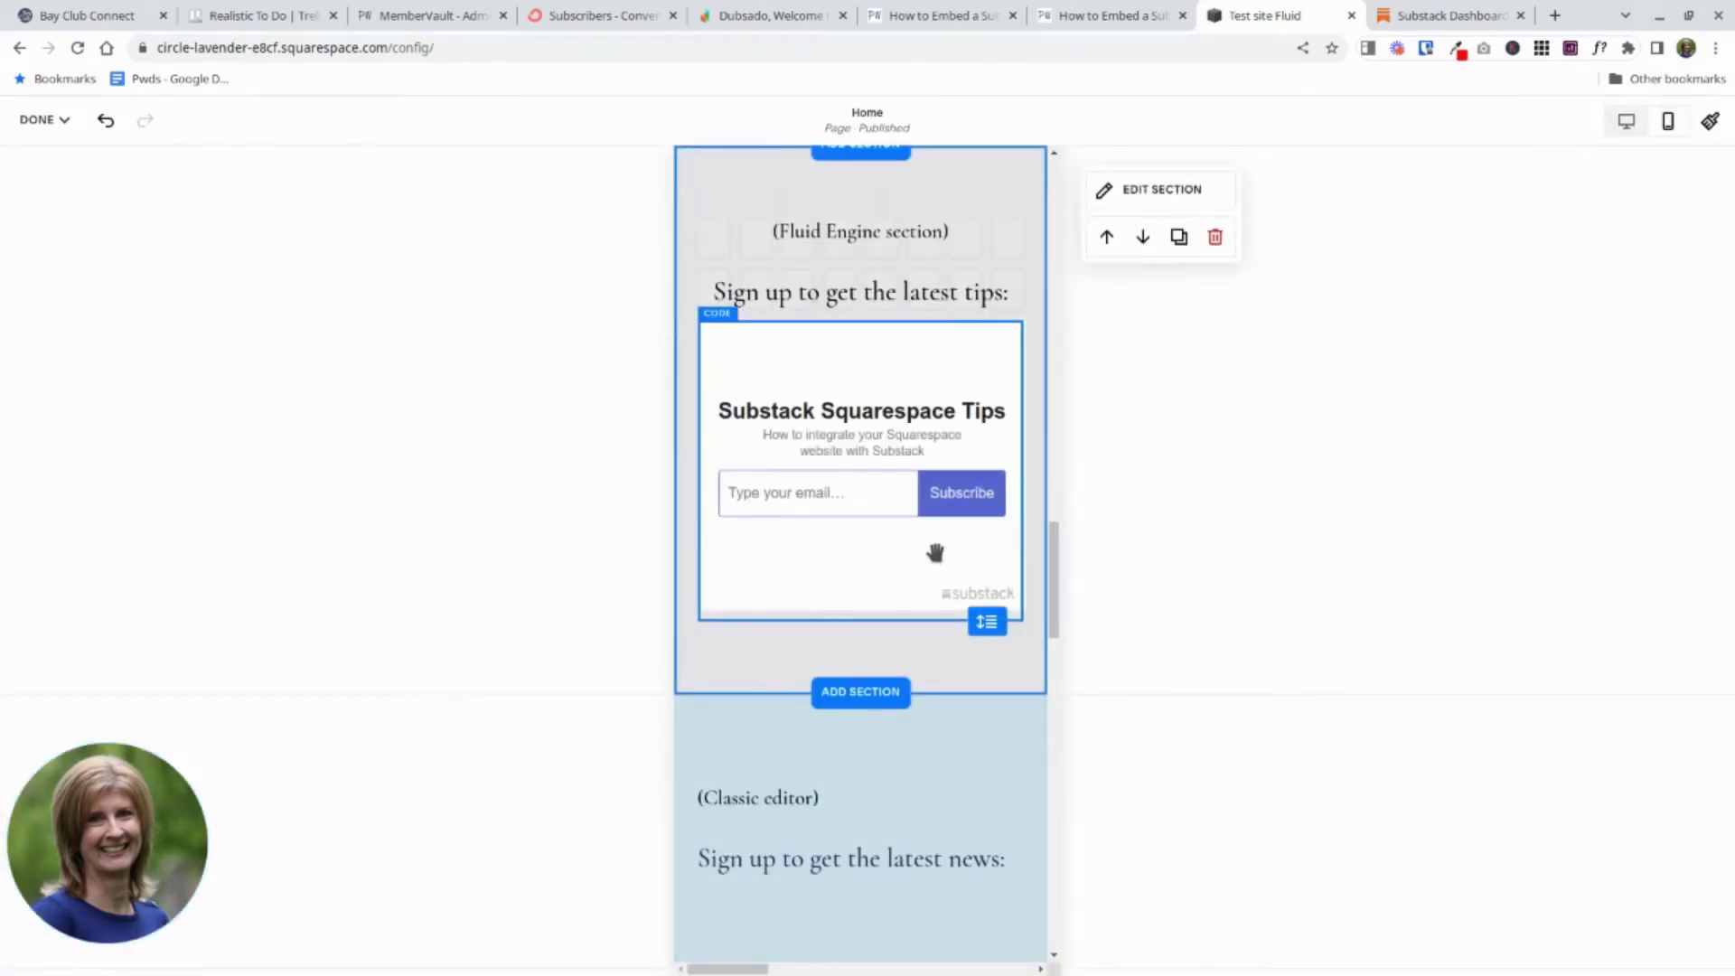
left_click(1627, 121)
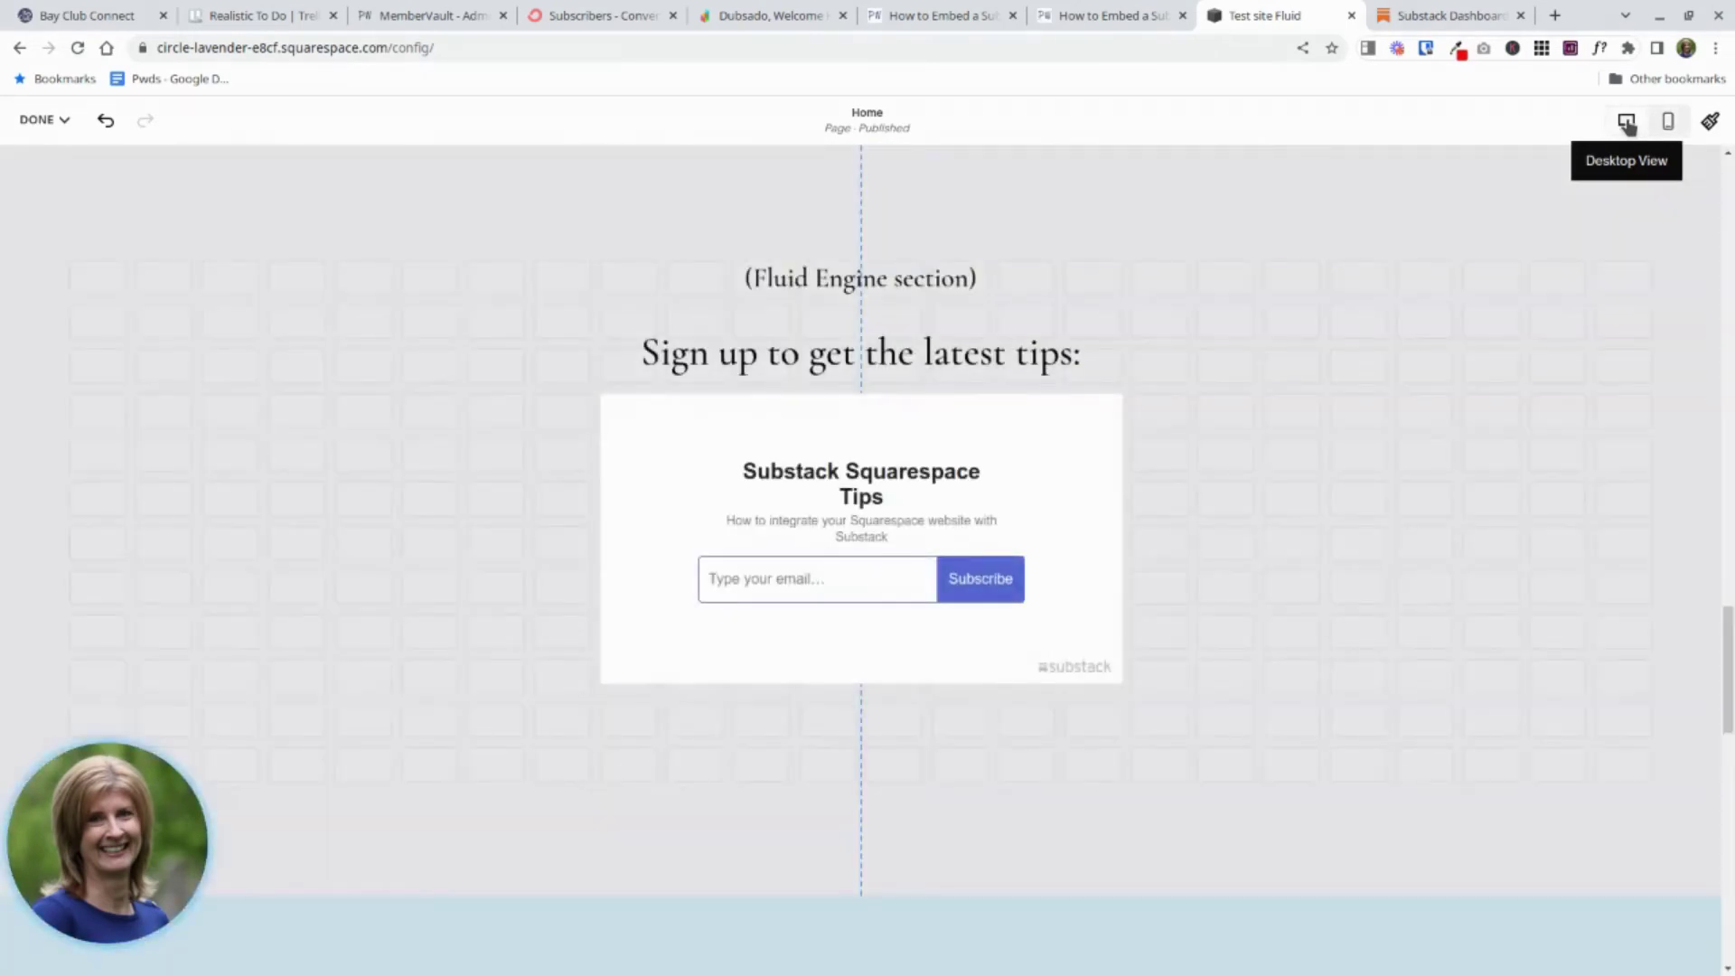
Widen the signup embed block on both sides and re-centre it under the heading.
left_click(650, 506)
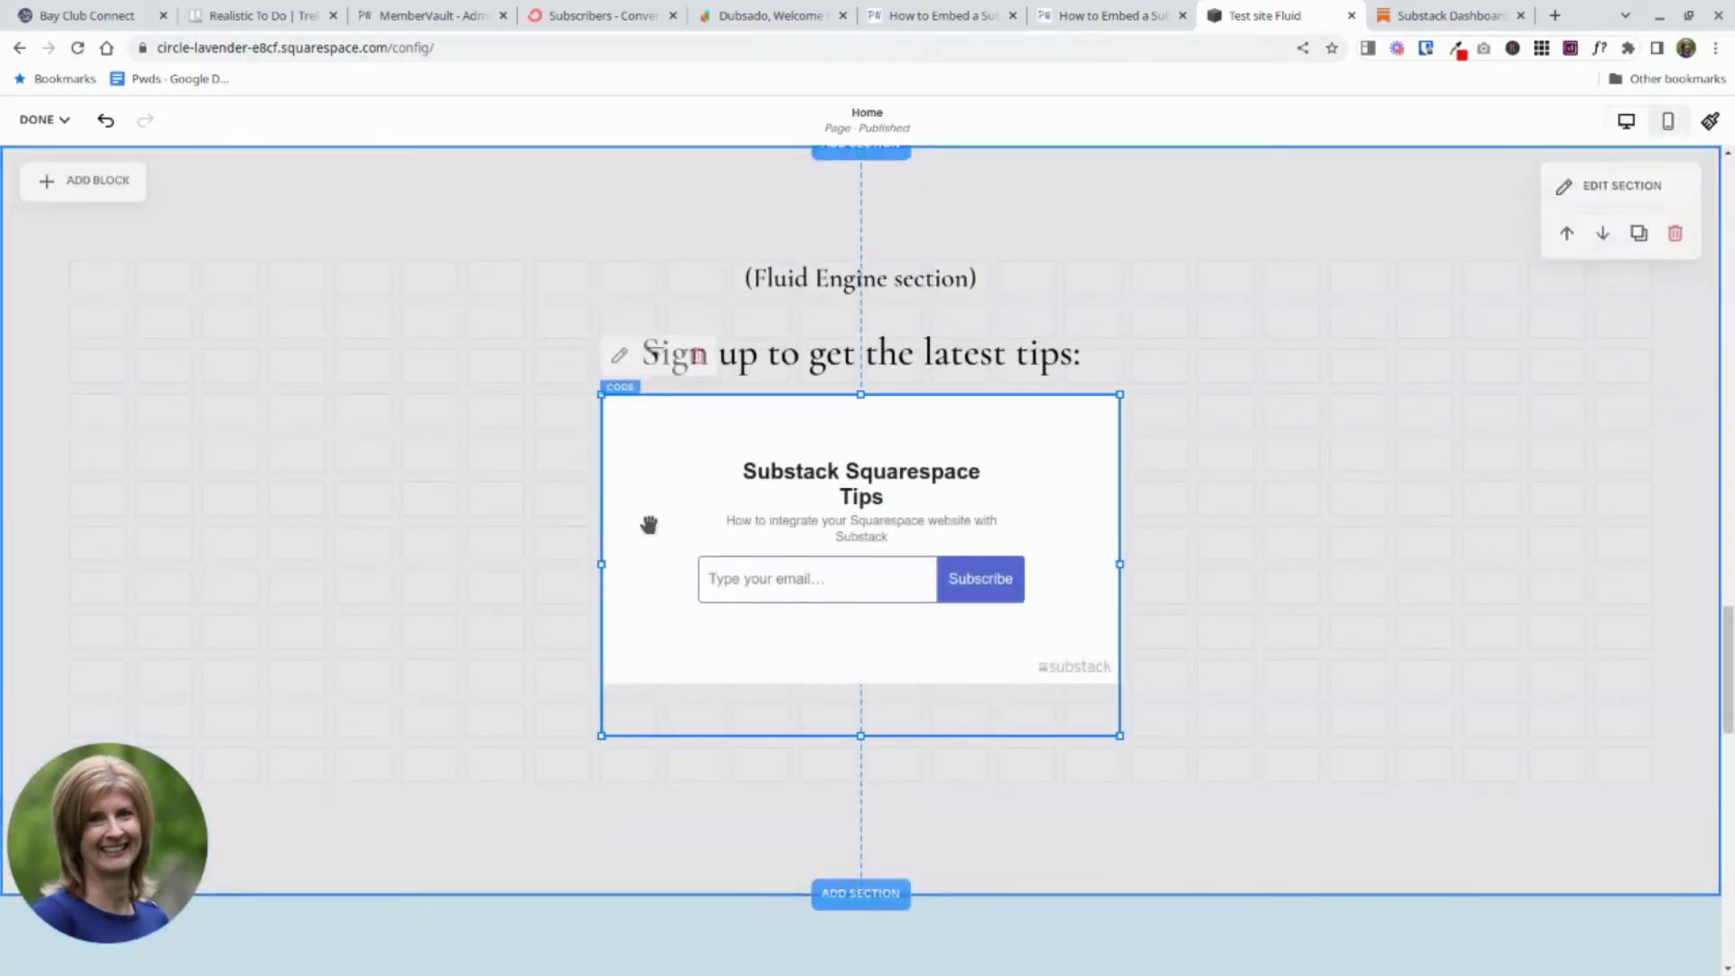
left_click_drag(600, 565, 417, 561)
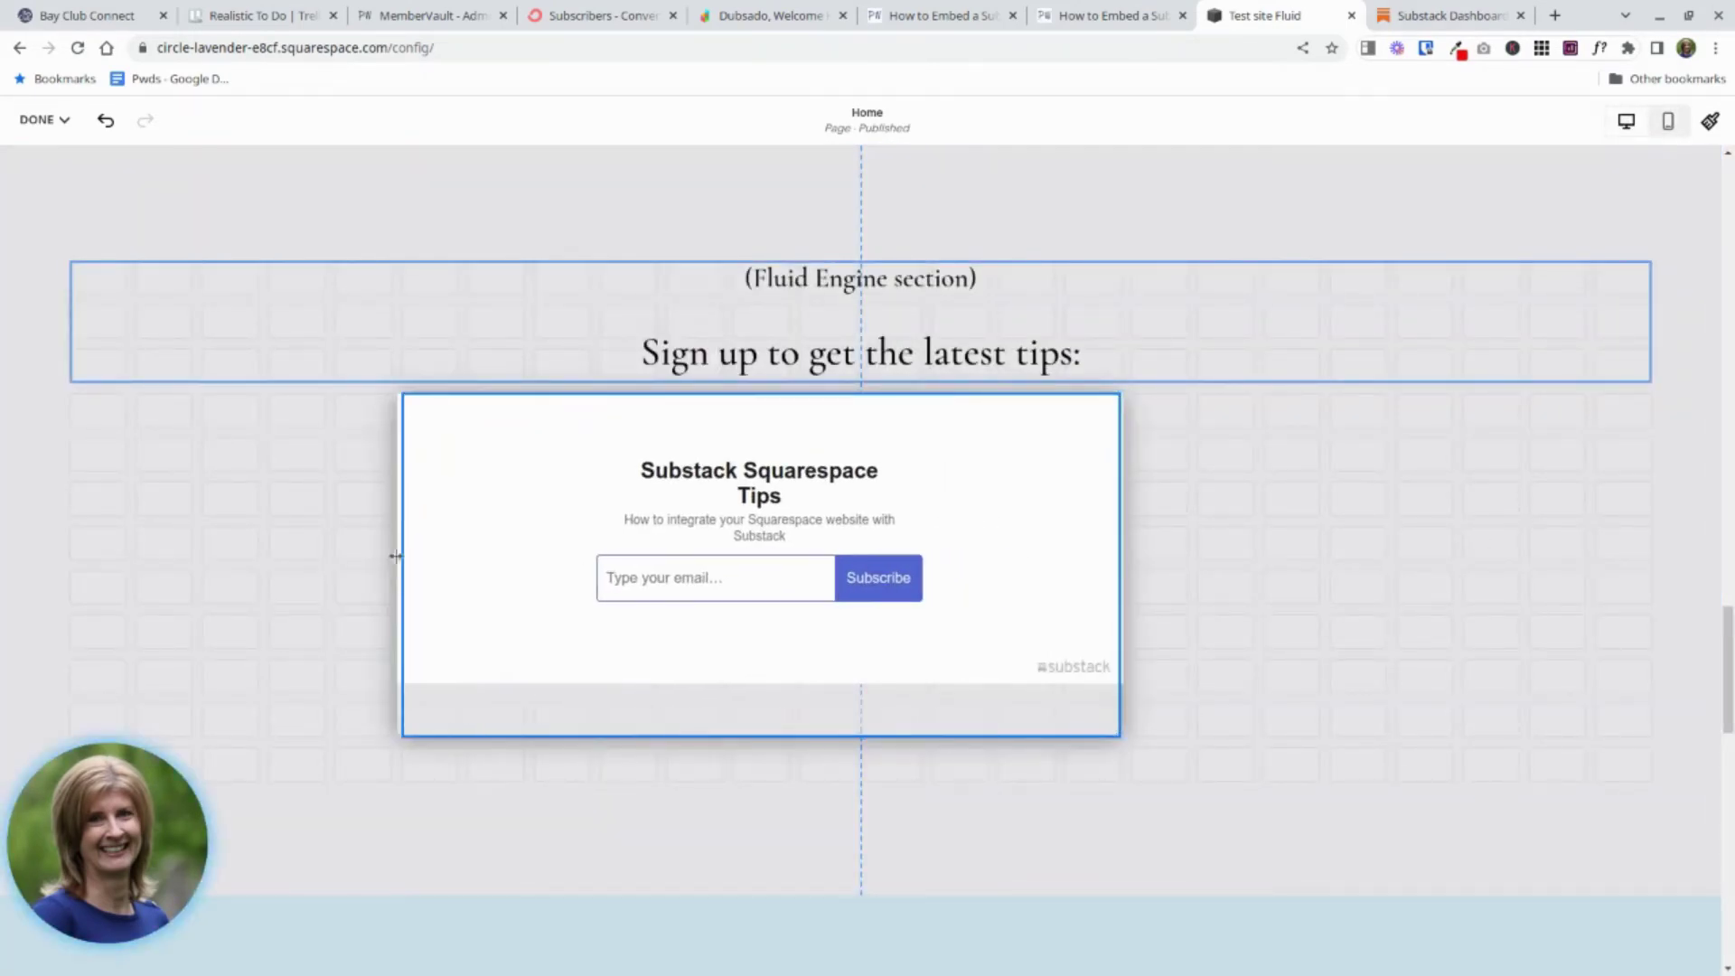
left_click(396, 556)
left_click_drag(1182, 570, 1399, 562)
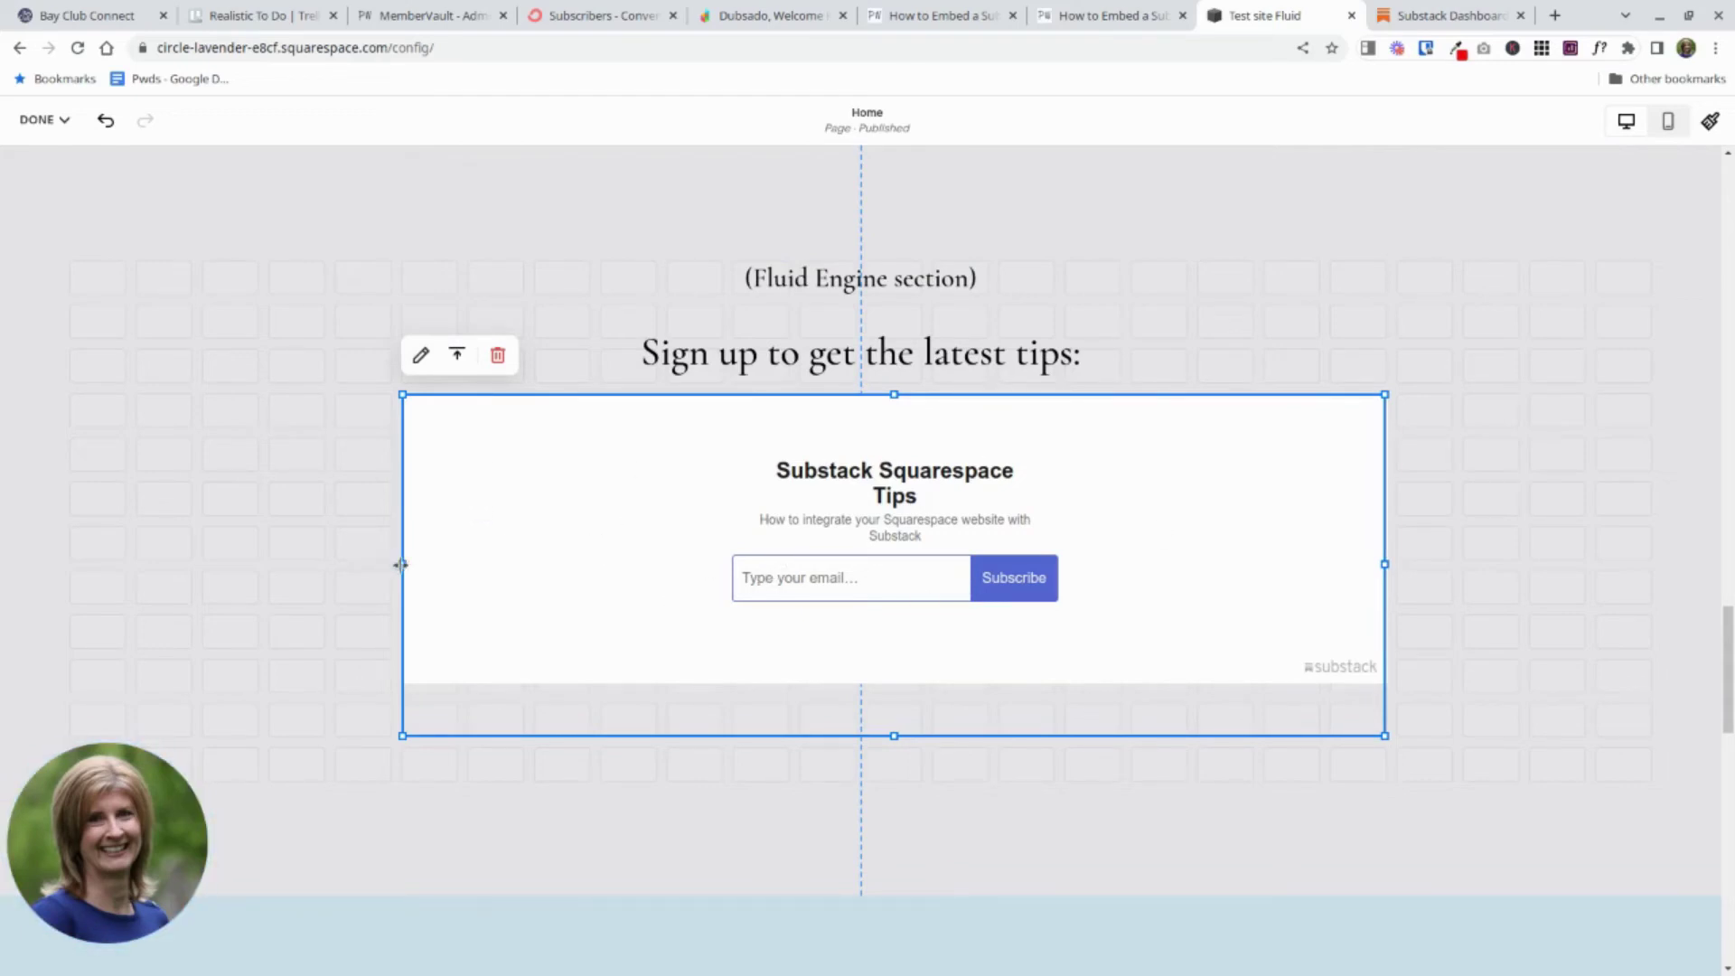
left_click_drag(401, 565, 449, 569)
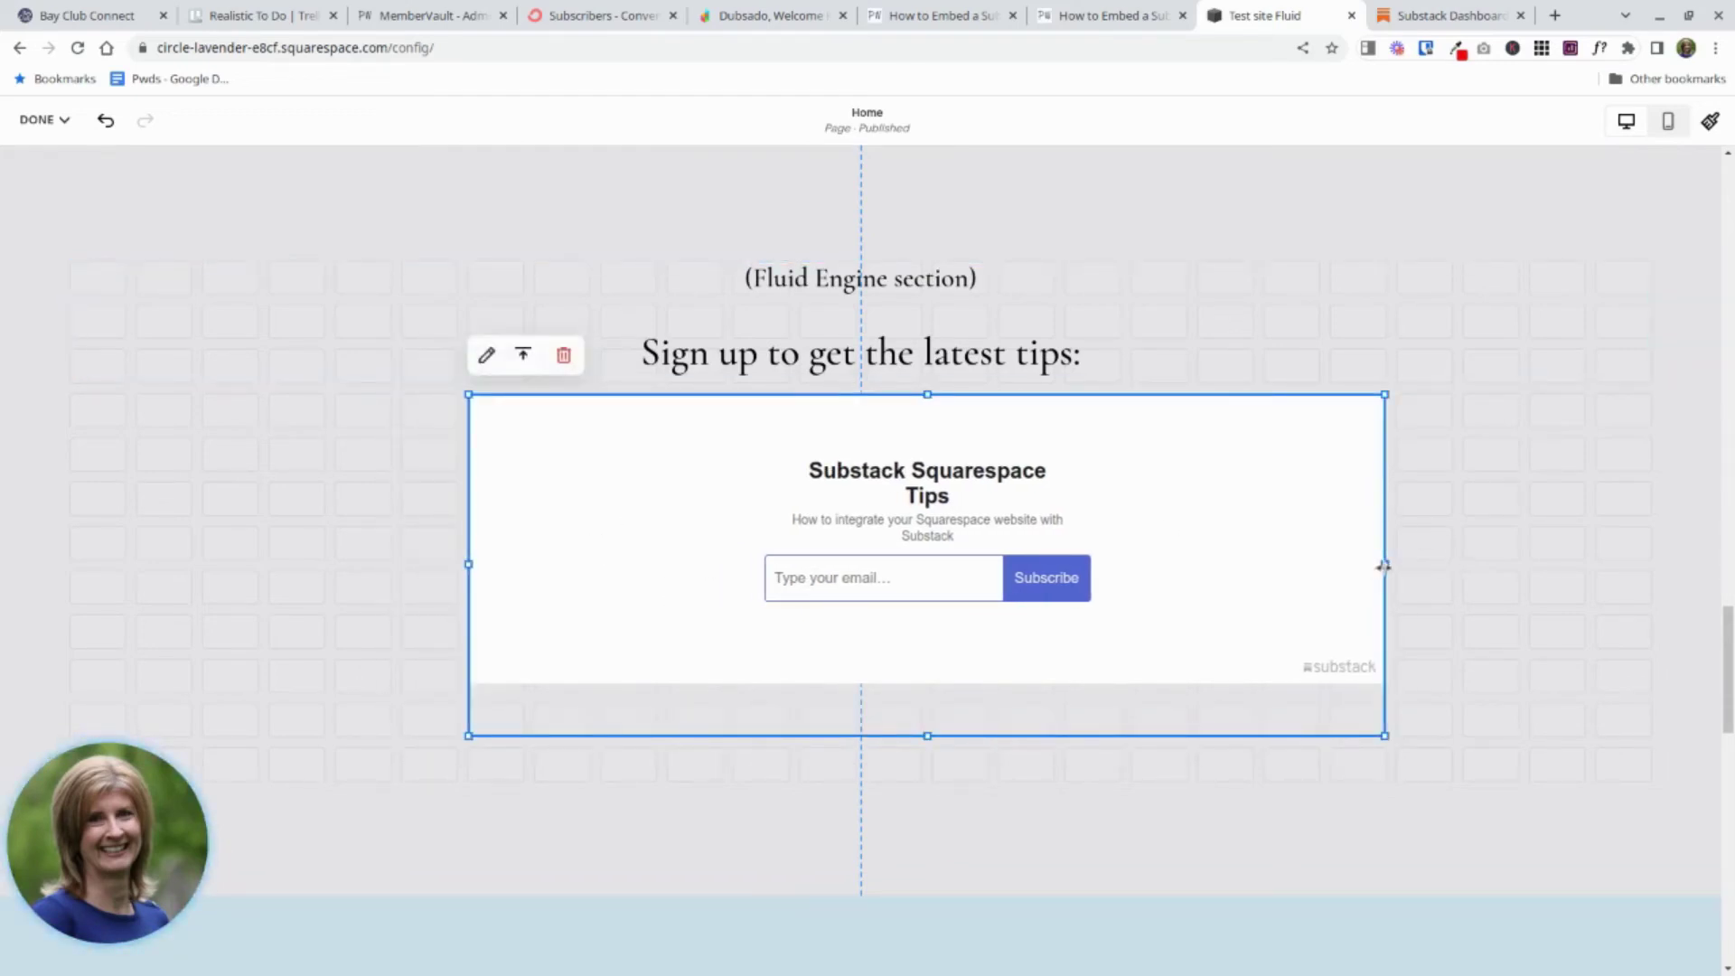
left_click_drag(1384, 566, 1252, 563)
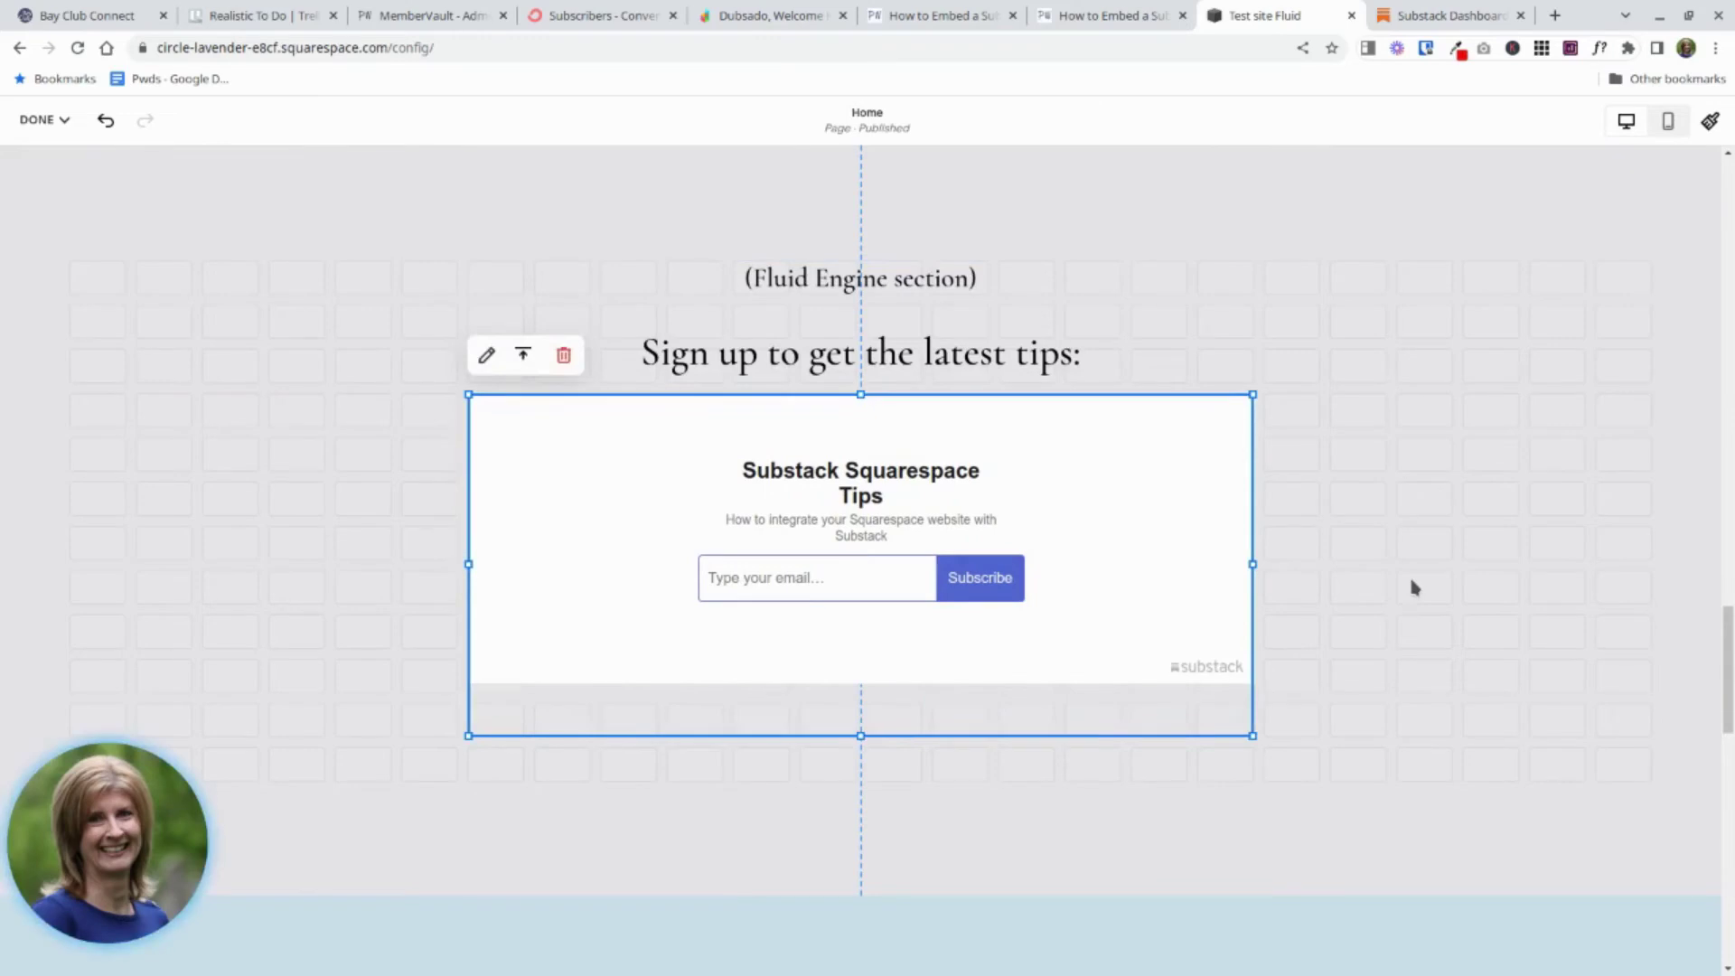
left_click(1414, 588)
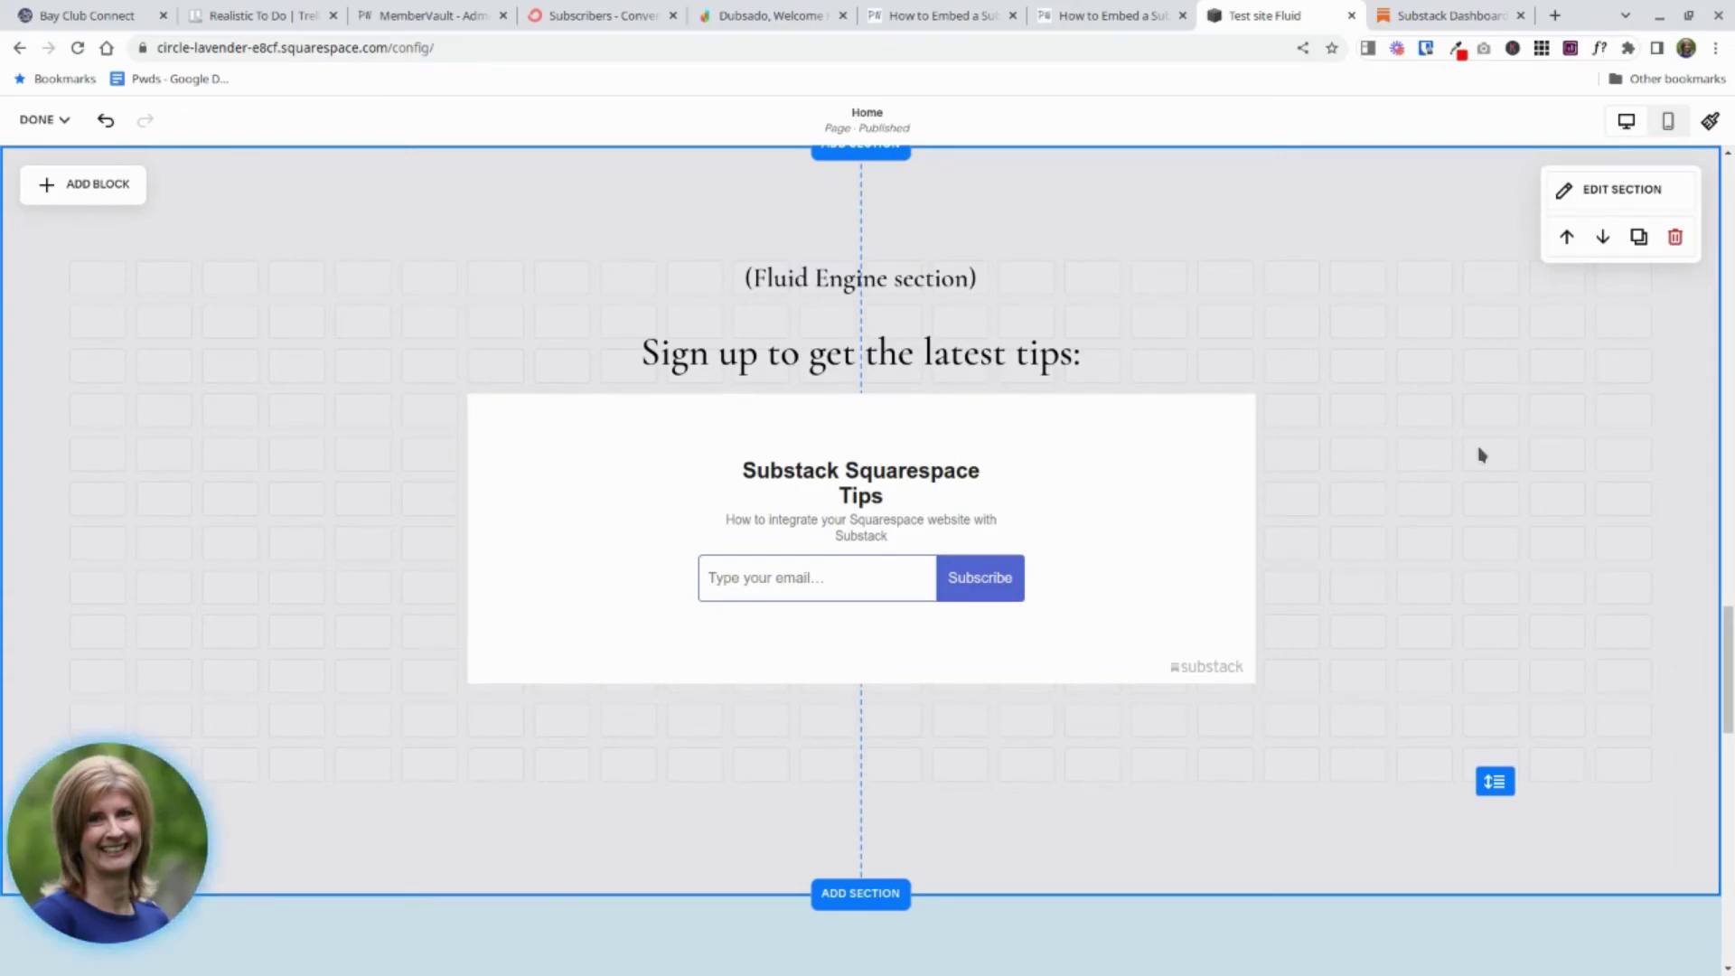
Add a Code block under the Classic editor heading and paste the Substack embed over the placeholder.
scroll(1482, 454, "down", 5)
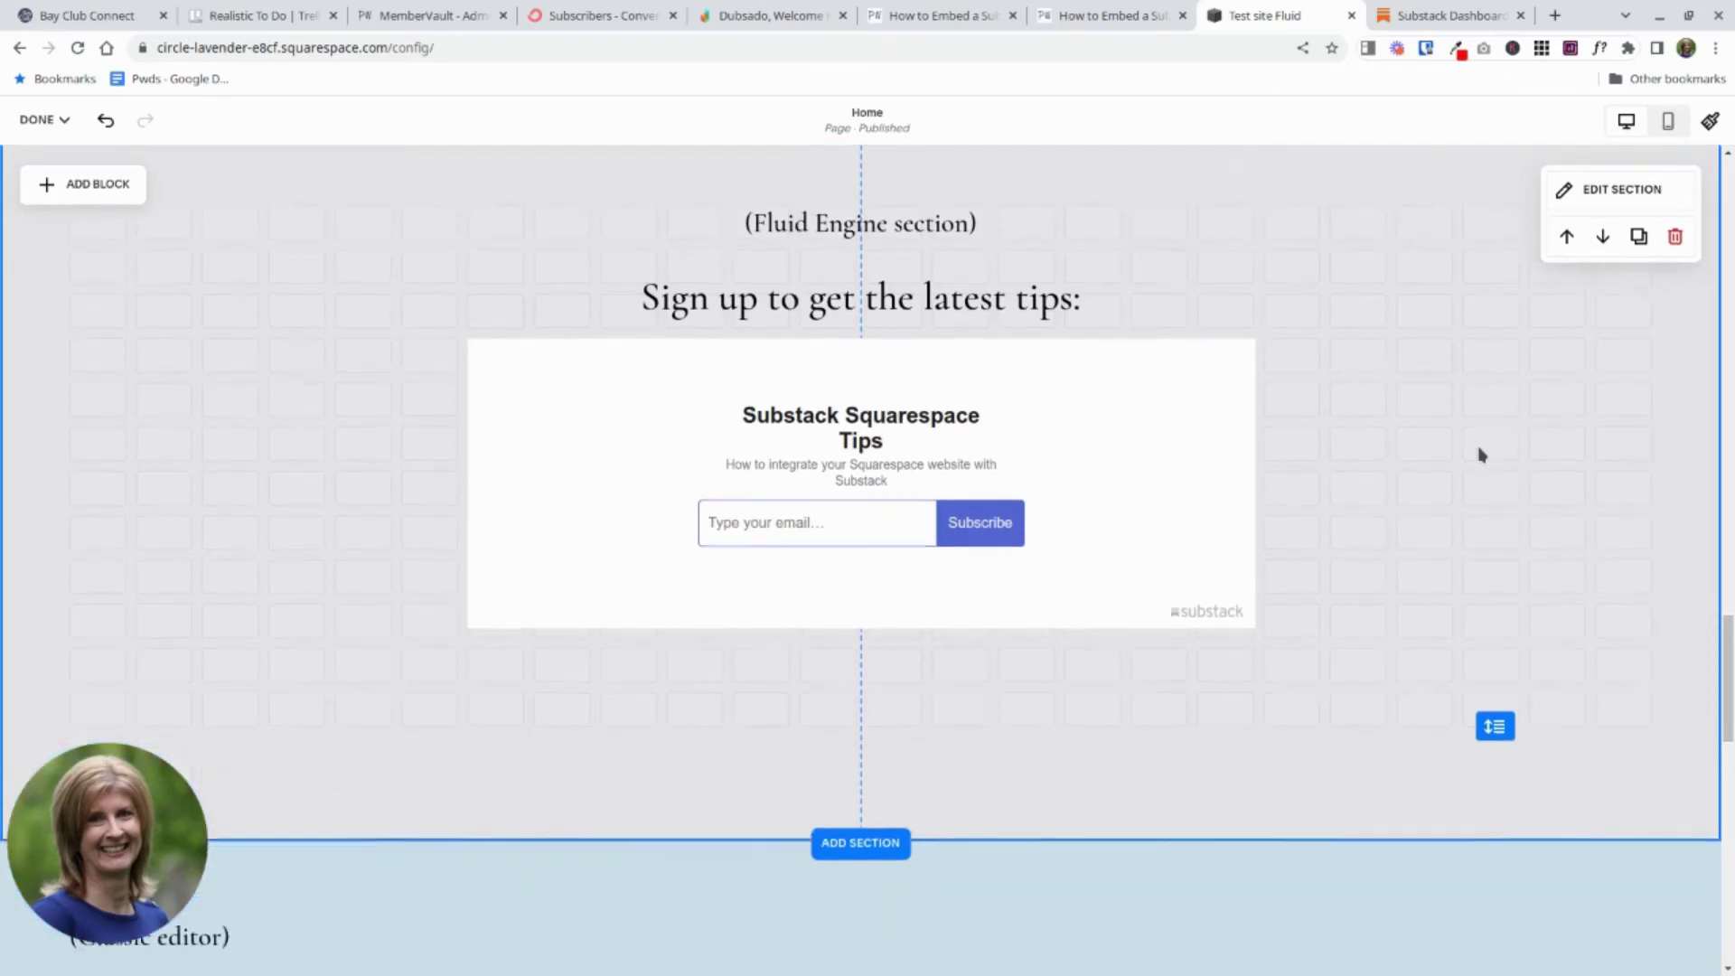
scroll(1482, 454, "down", 2)
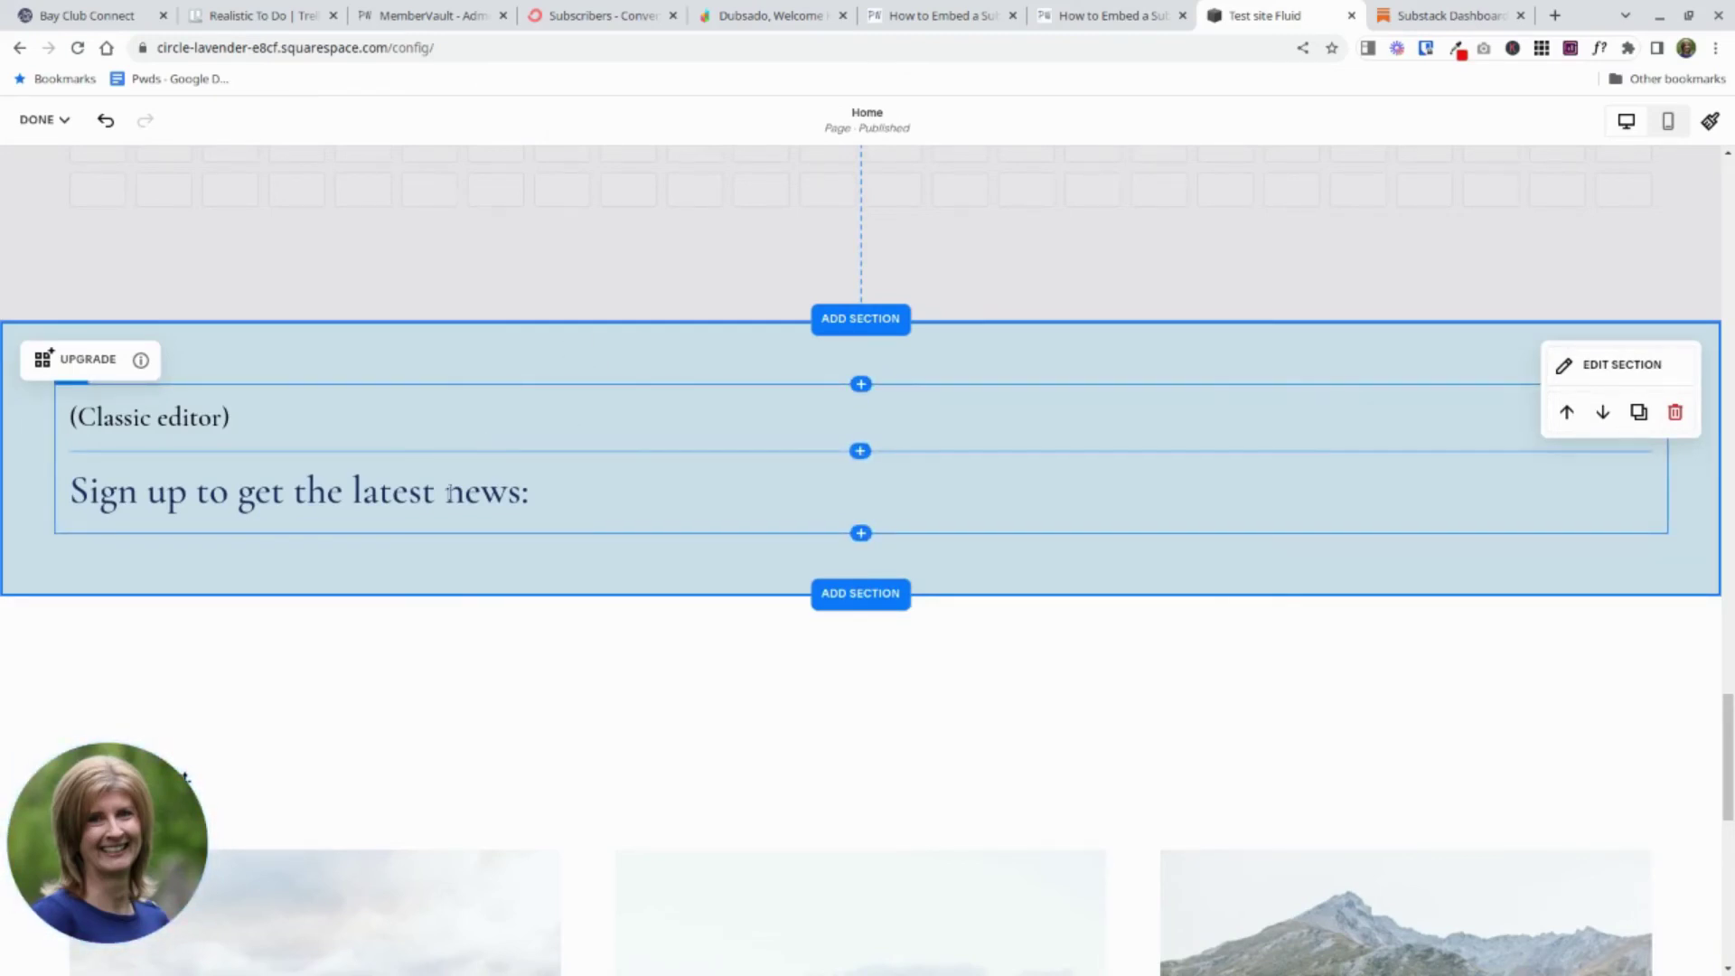
scroll(453, 488, "down", 1)
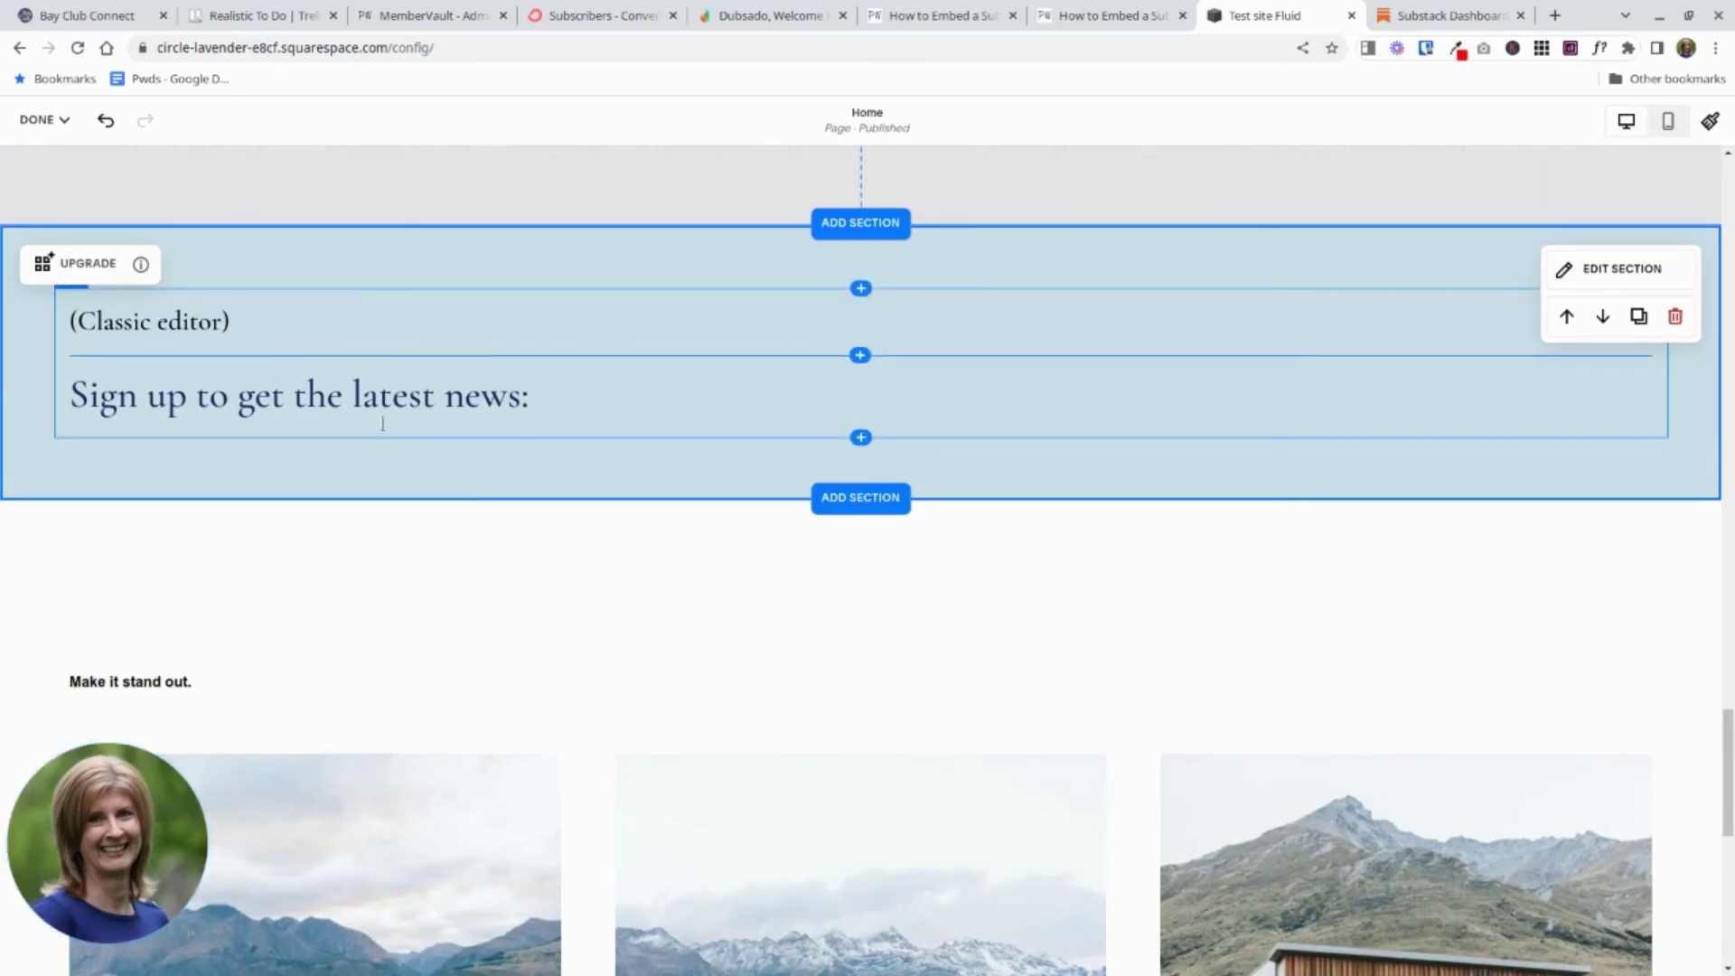
left_click(861, 439)
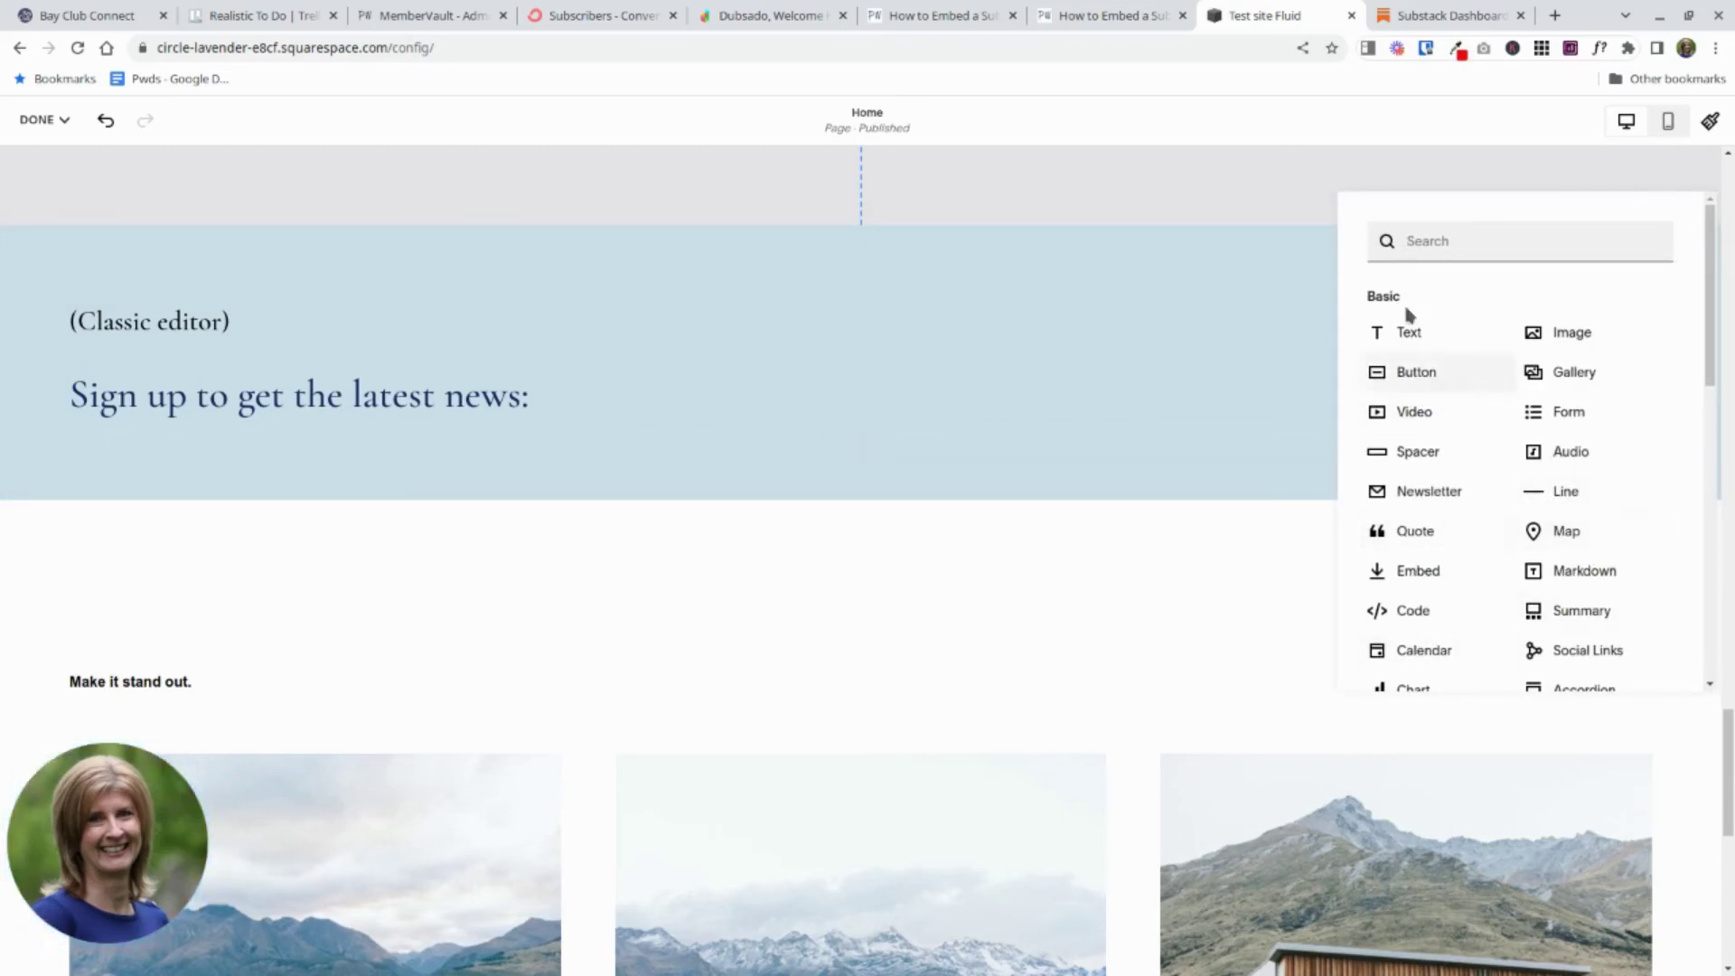
left_click(1404, 614)
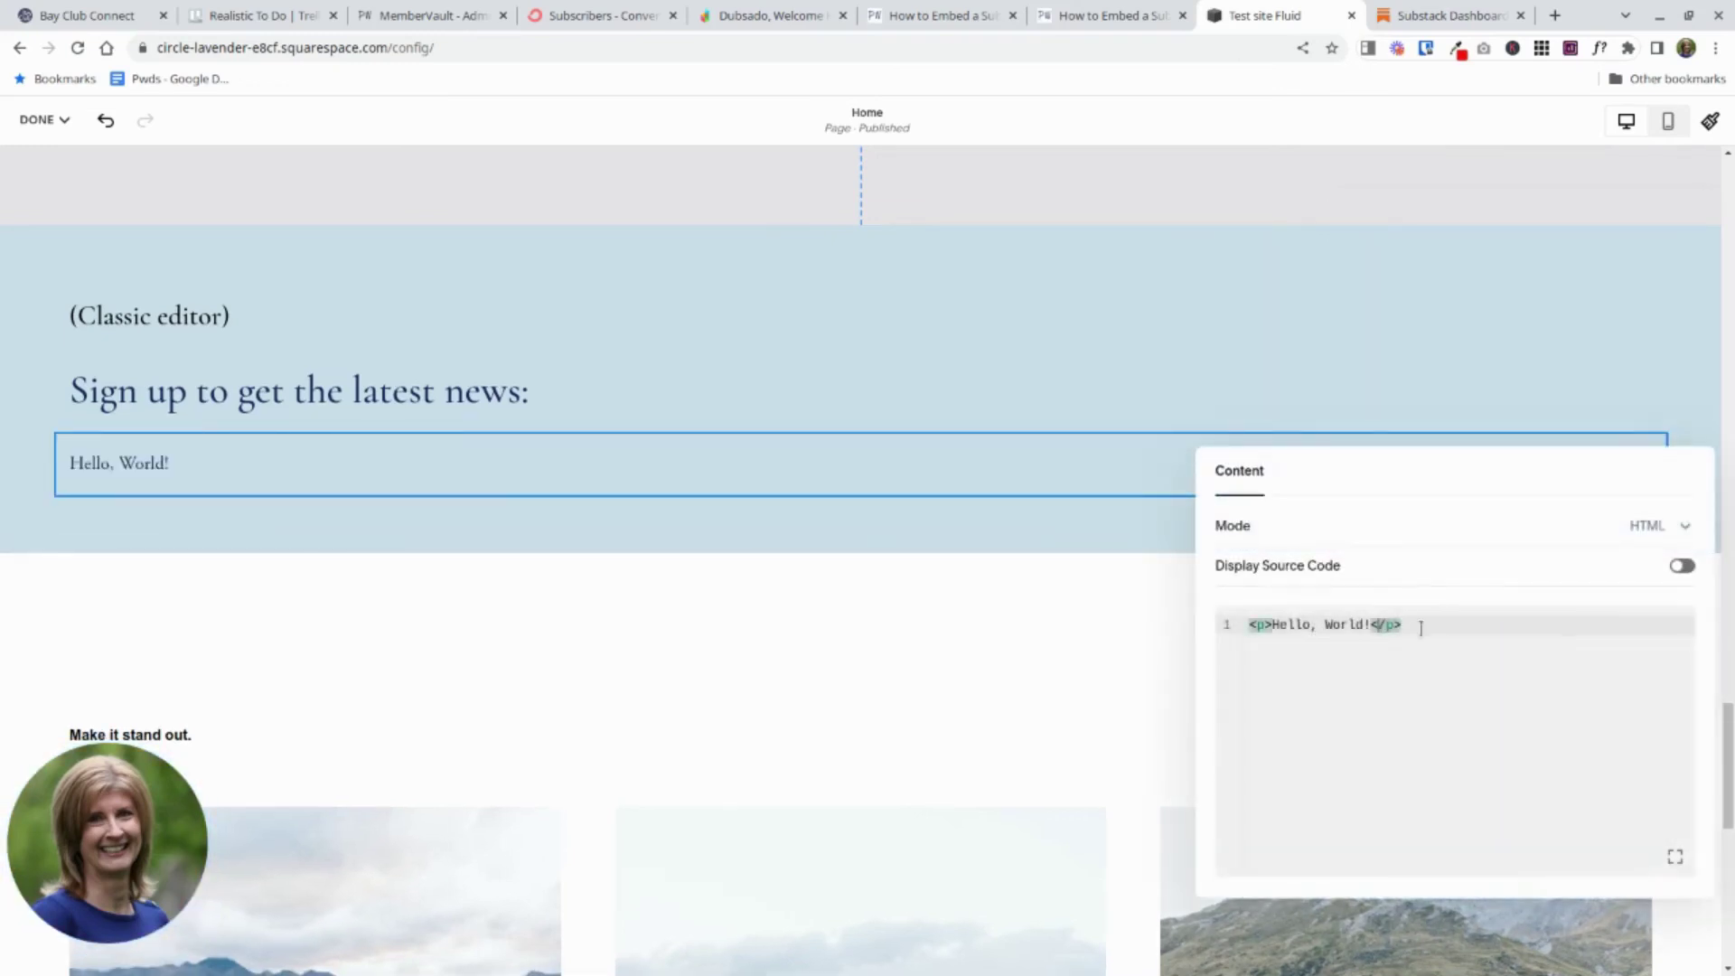
left_click_drag(1421, 628, 1250, 622)
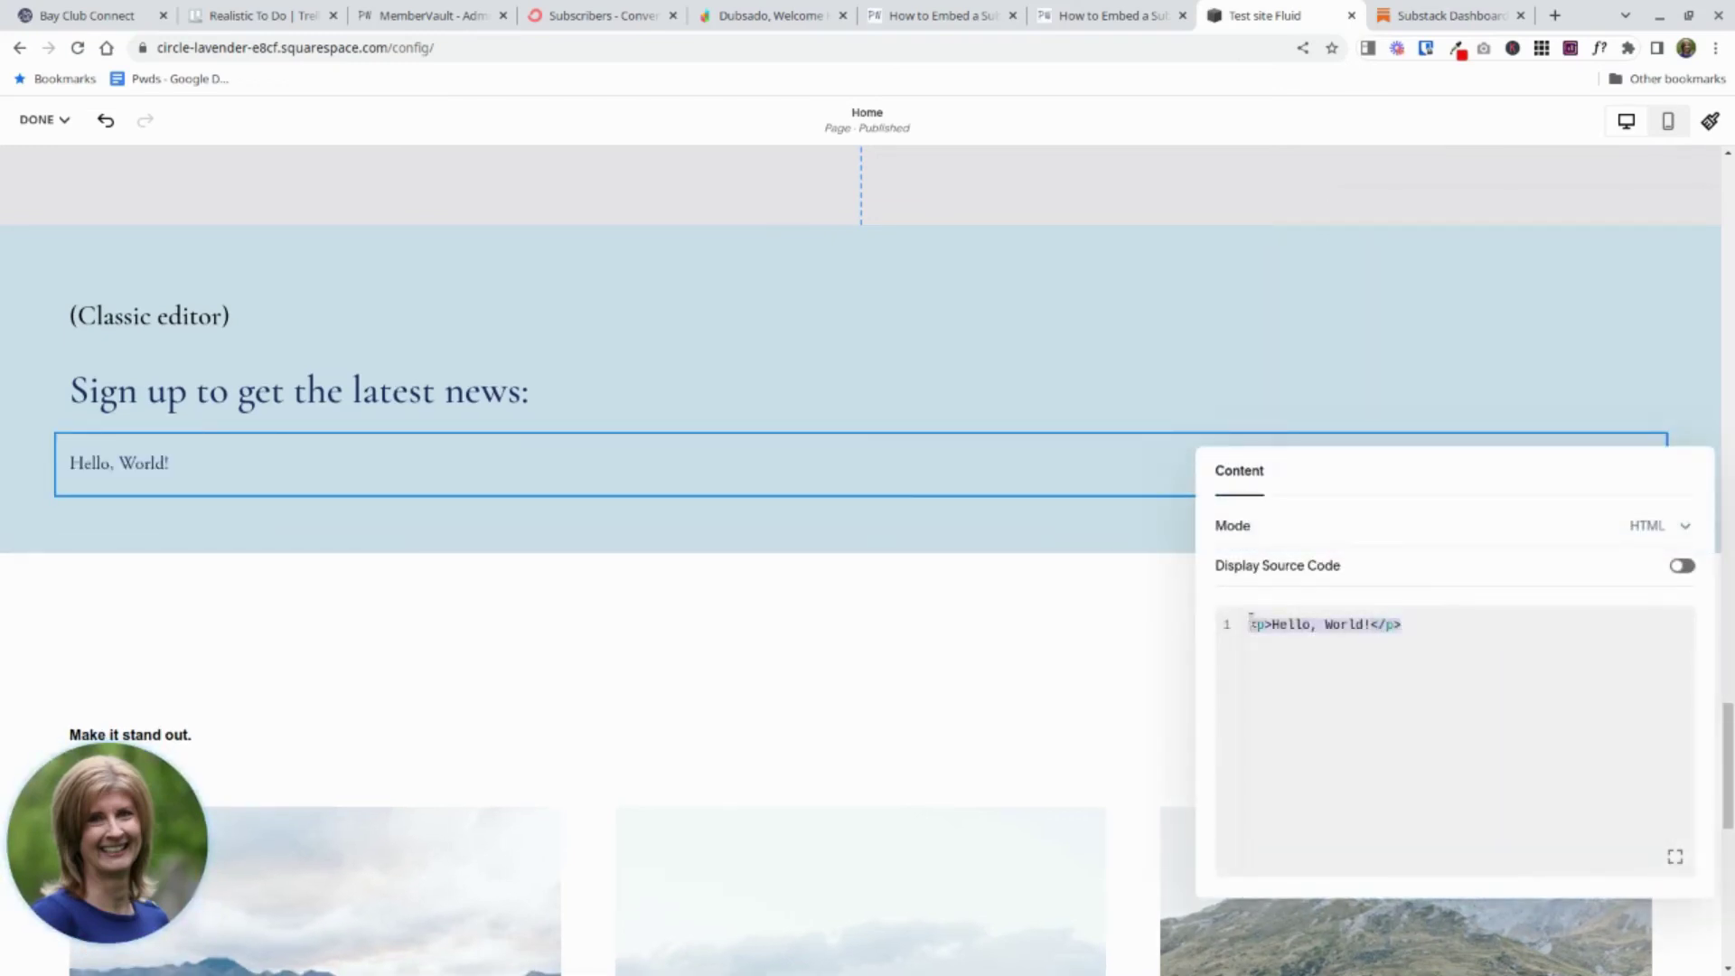
key("ctrl+v")
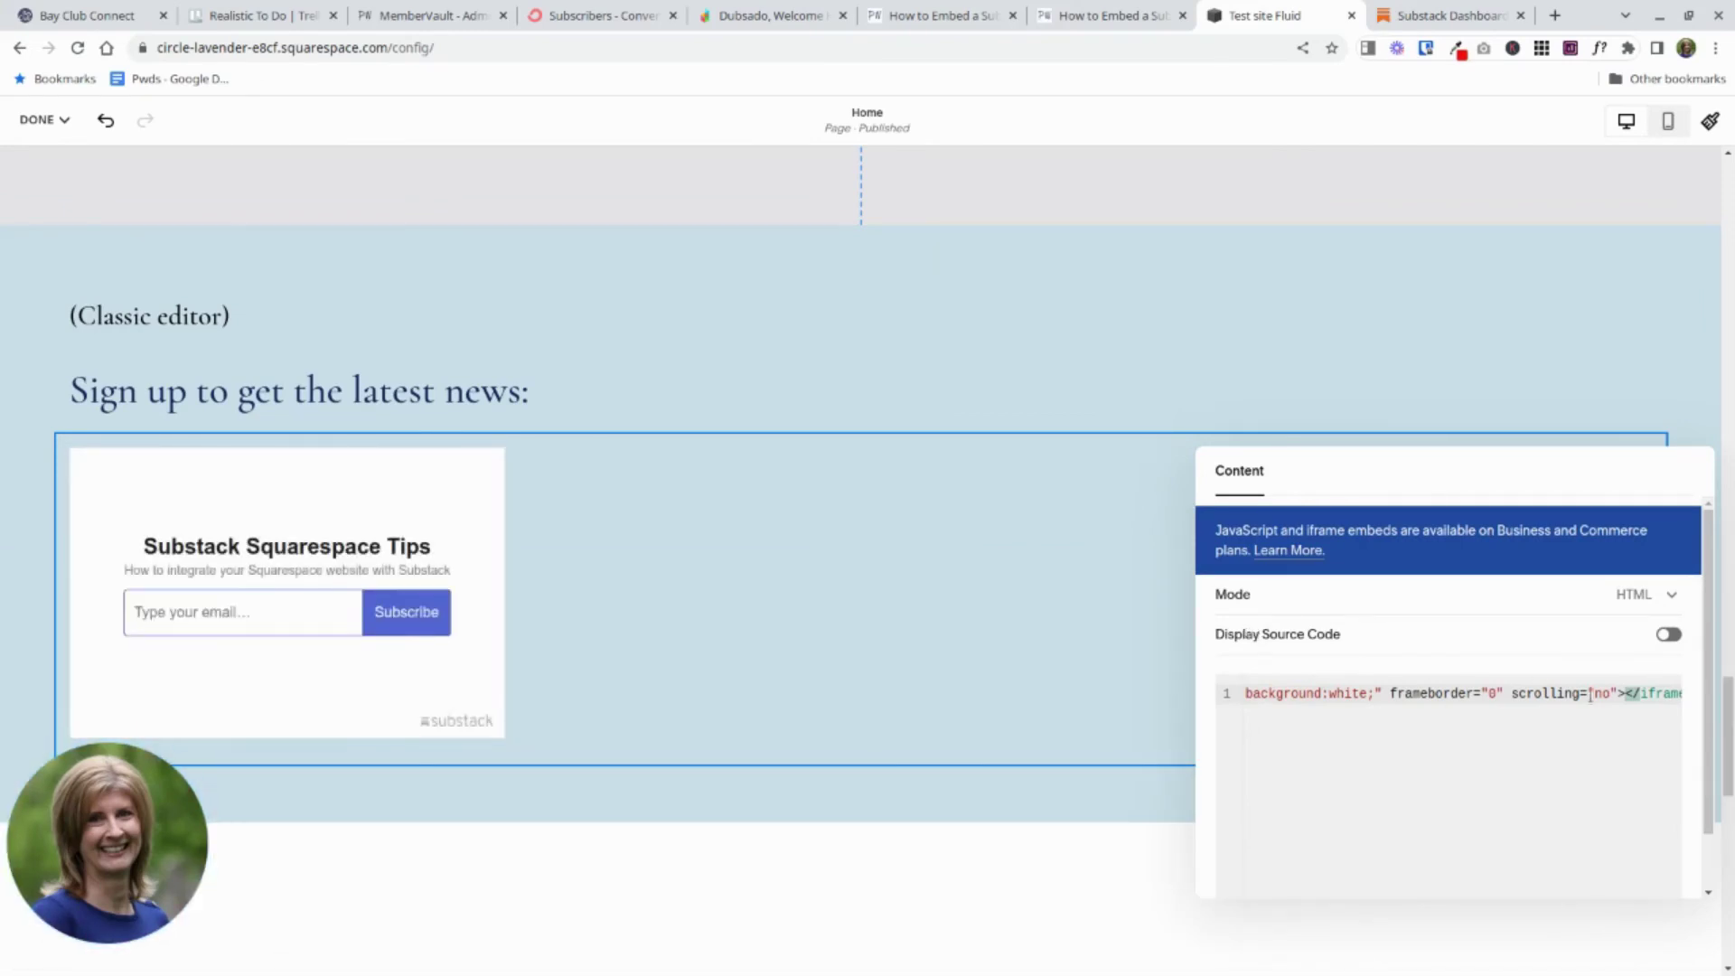
Change the embed's iframe width from 480 to 100% and close the code editor.
key("ctrl+a")
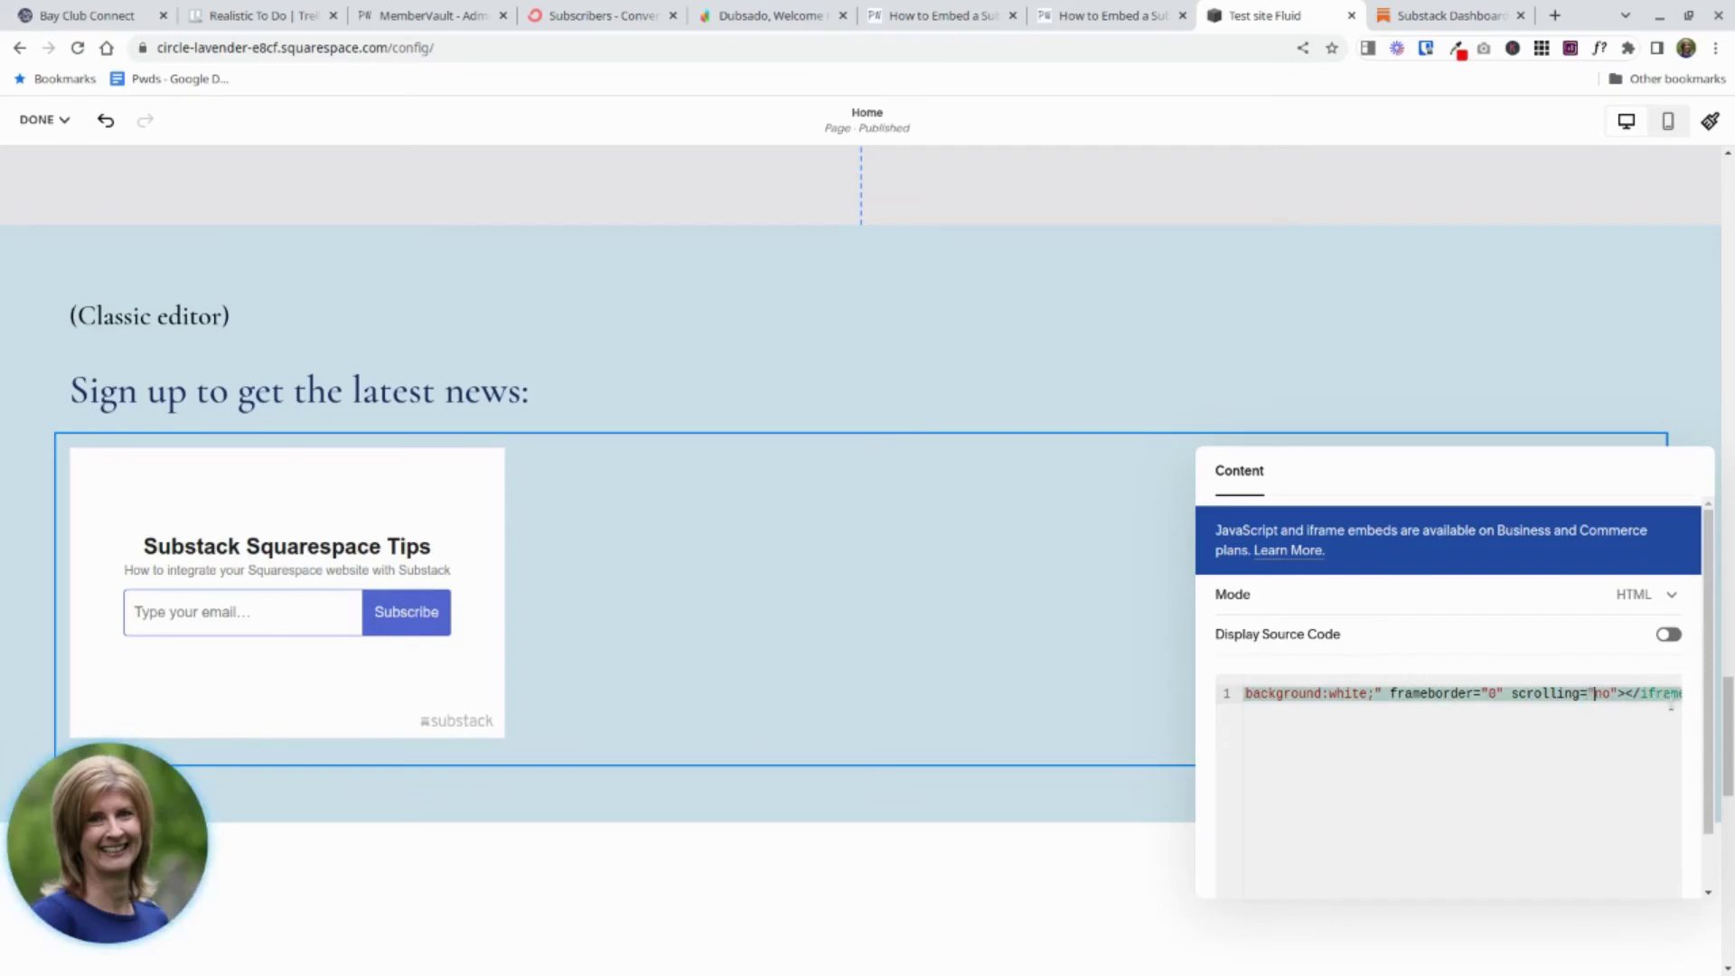
key("End")
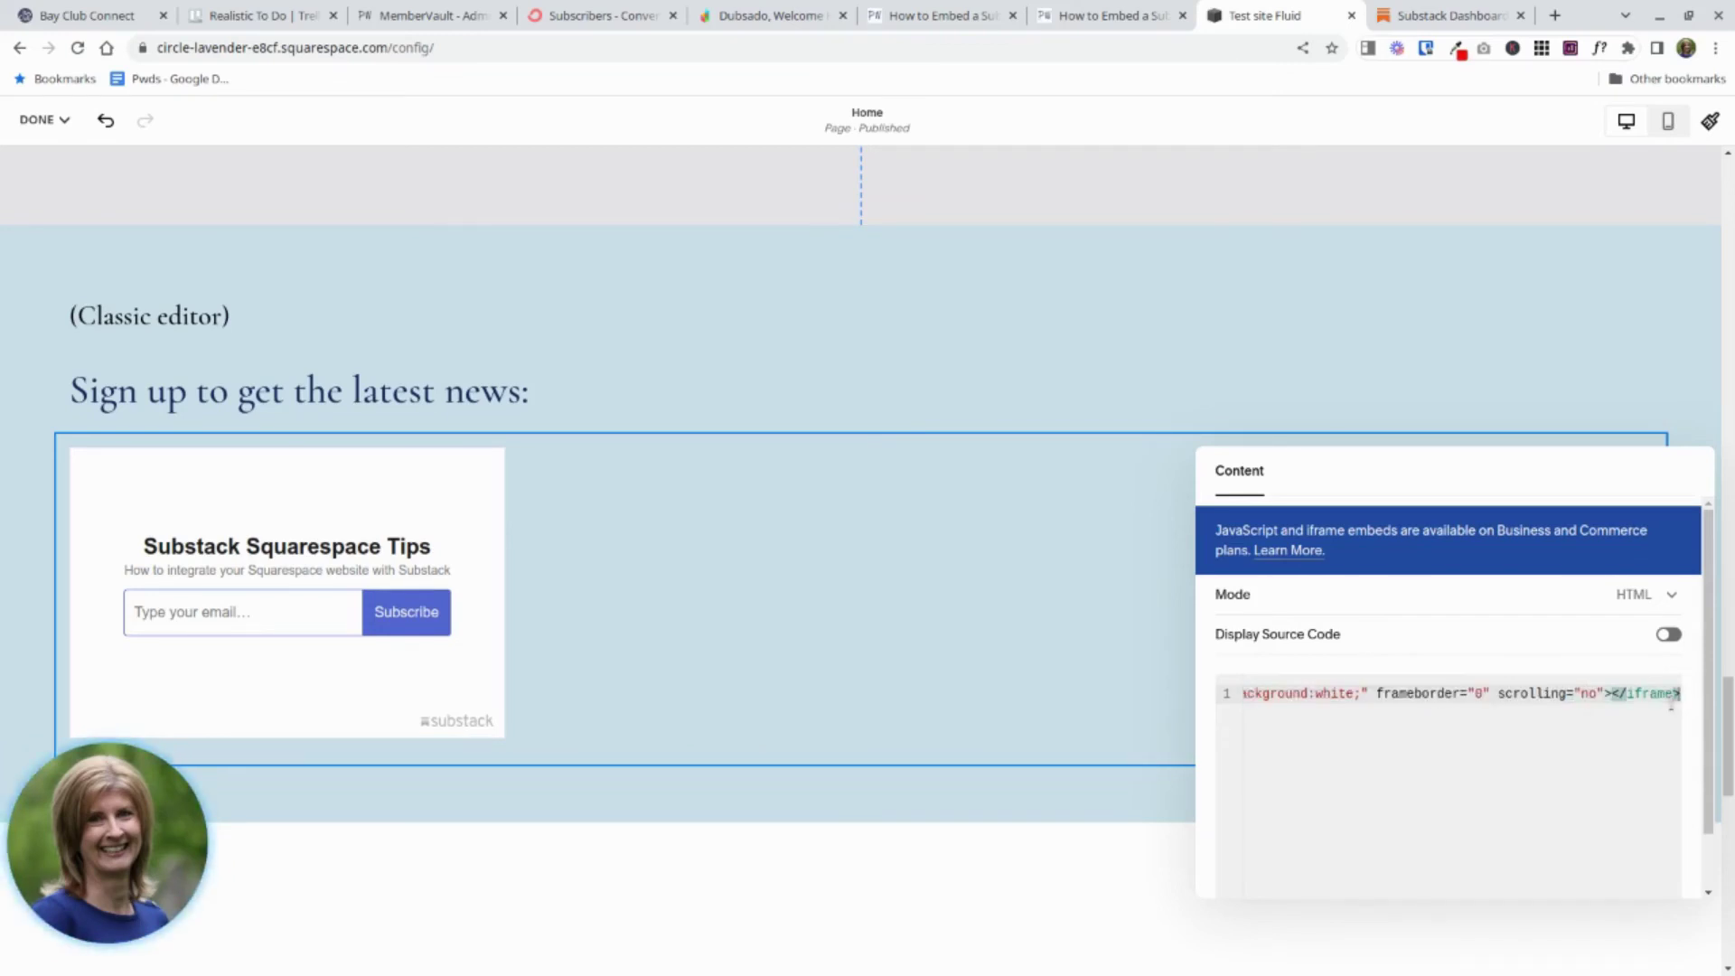
left_click(1397, 693)
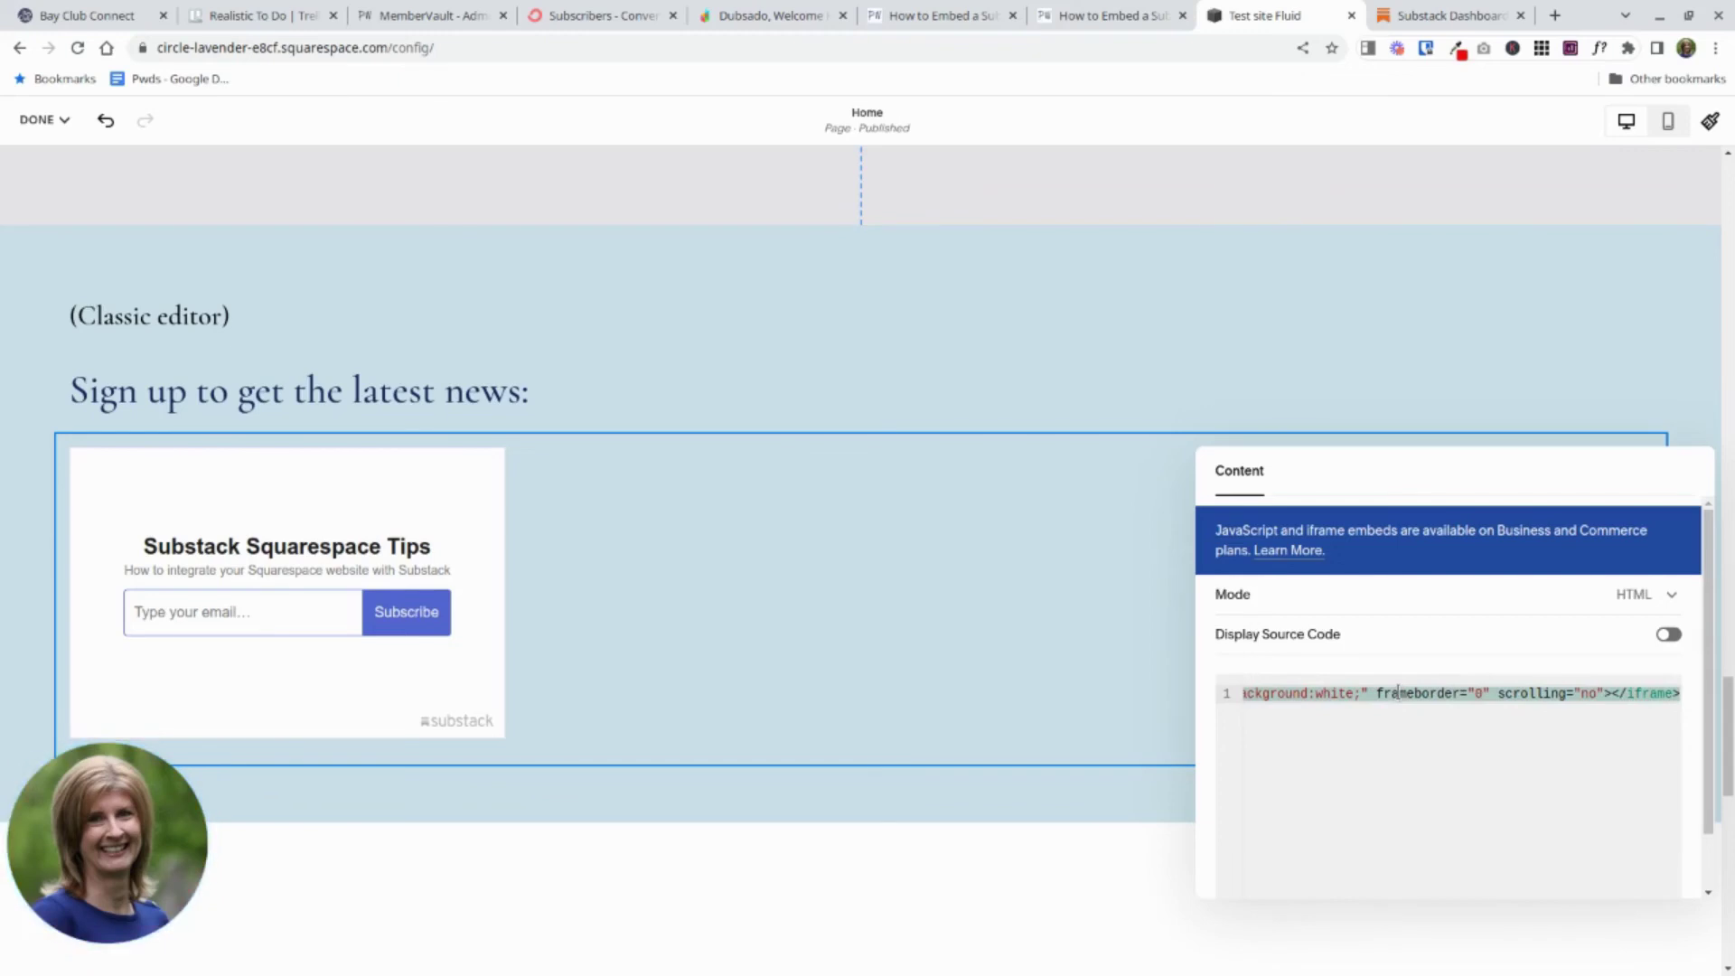
key("ctrl+a")
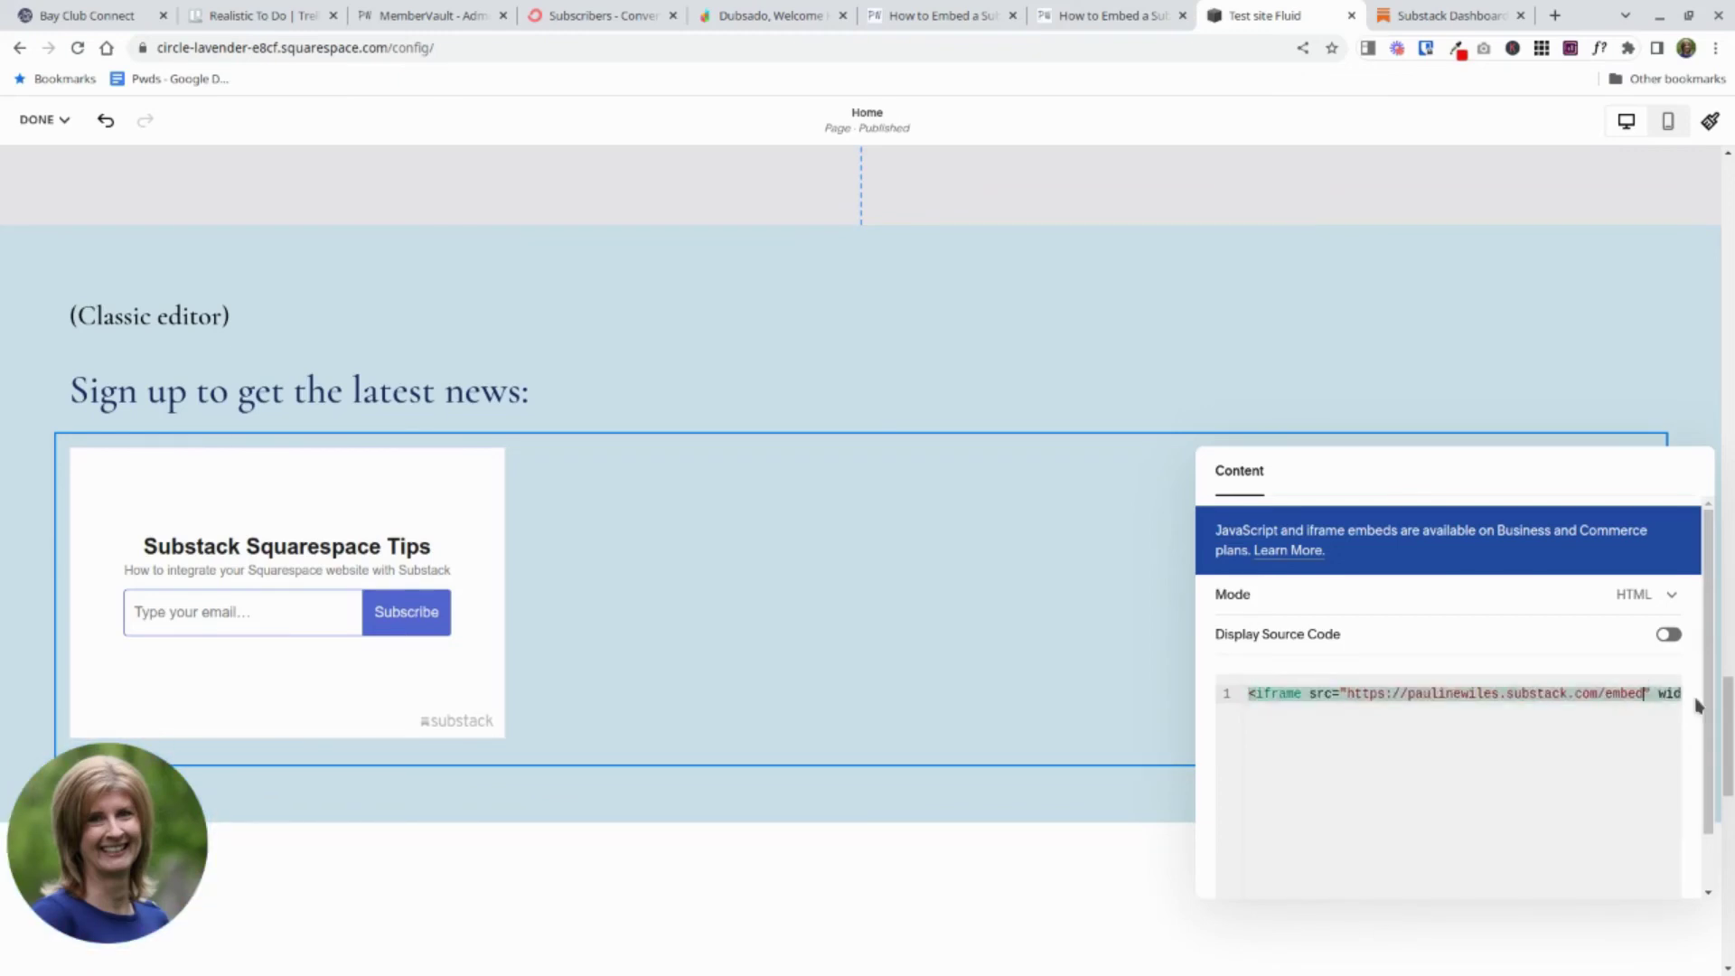
left_click_drag(1697, 706, 1696, 706)
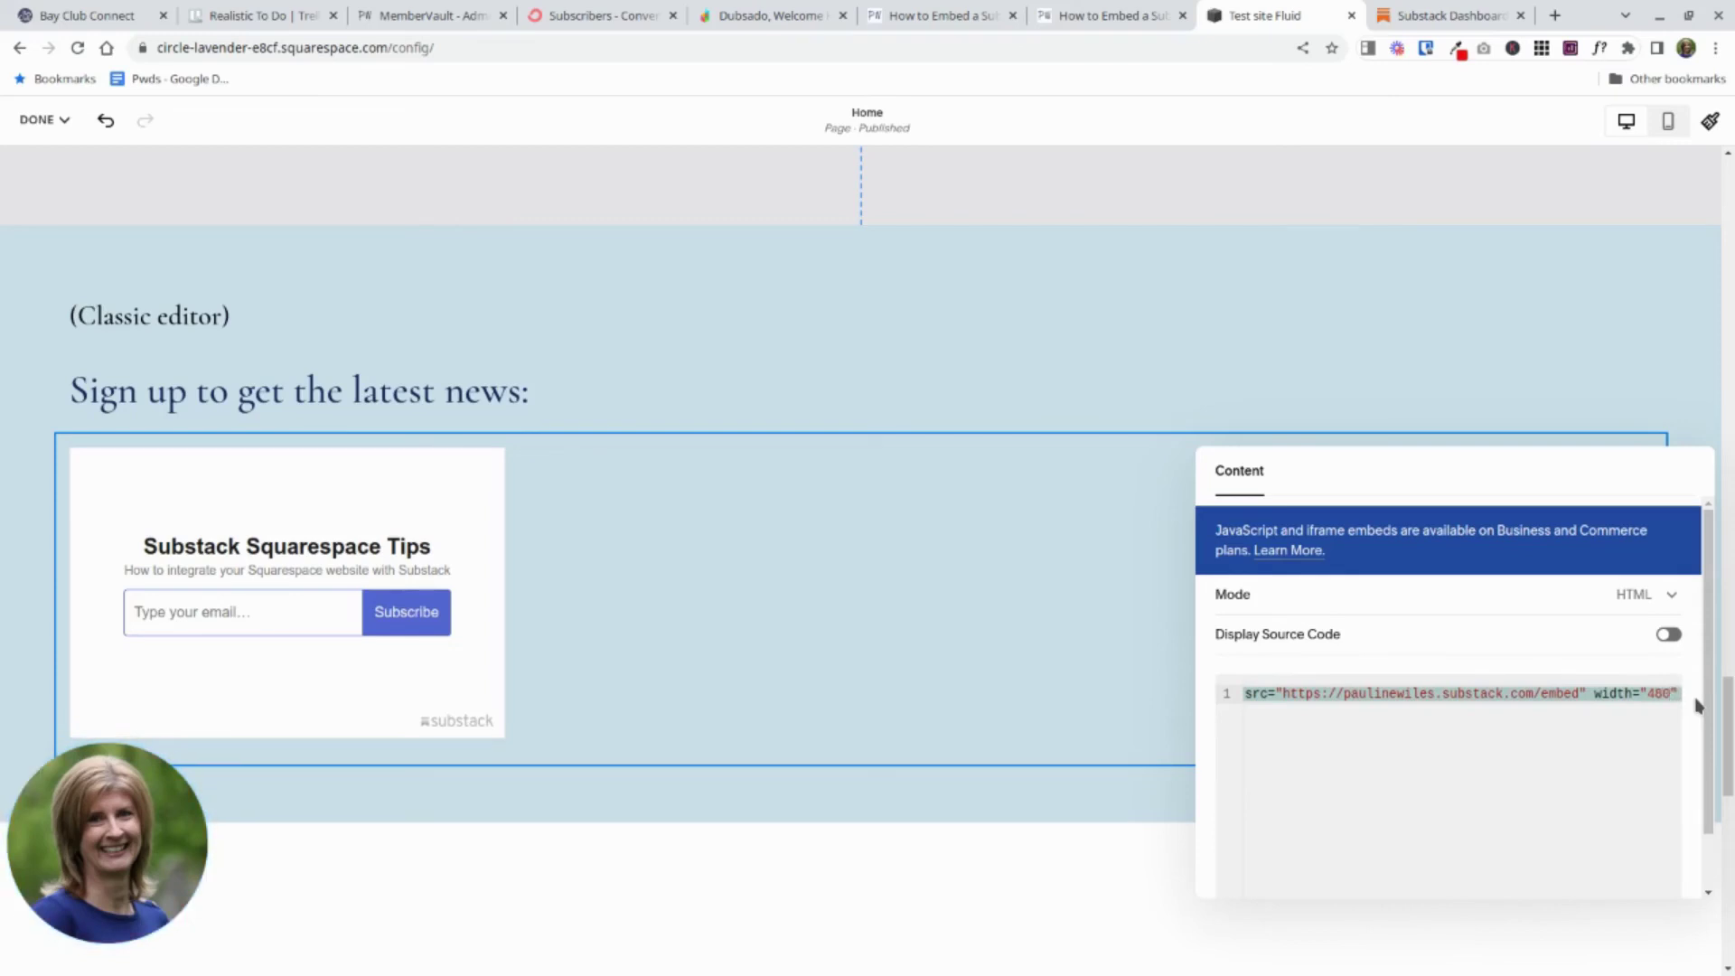
key("BackSpace")
key("BackSpace")
key("BackSpace")
type("100")
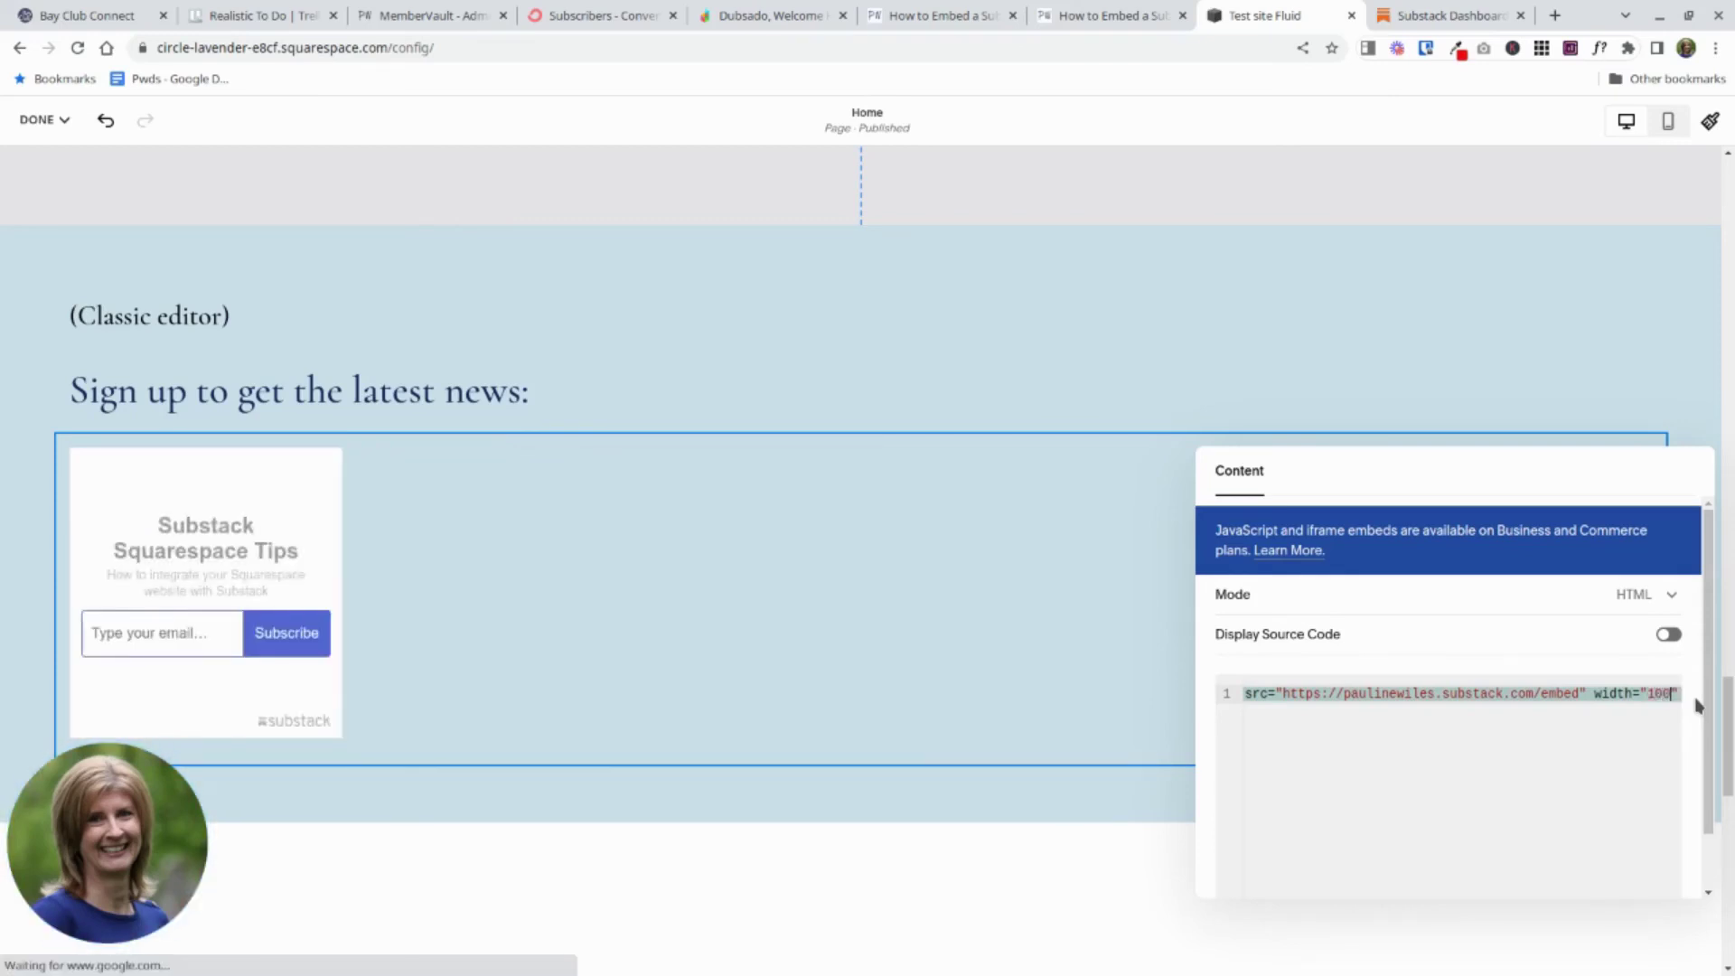
type("%")
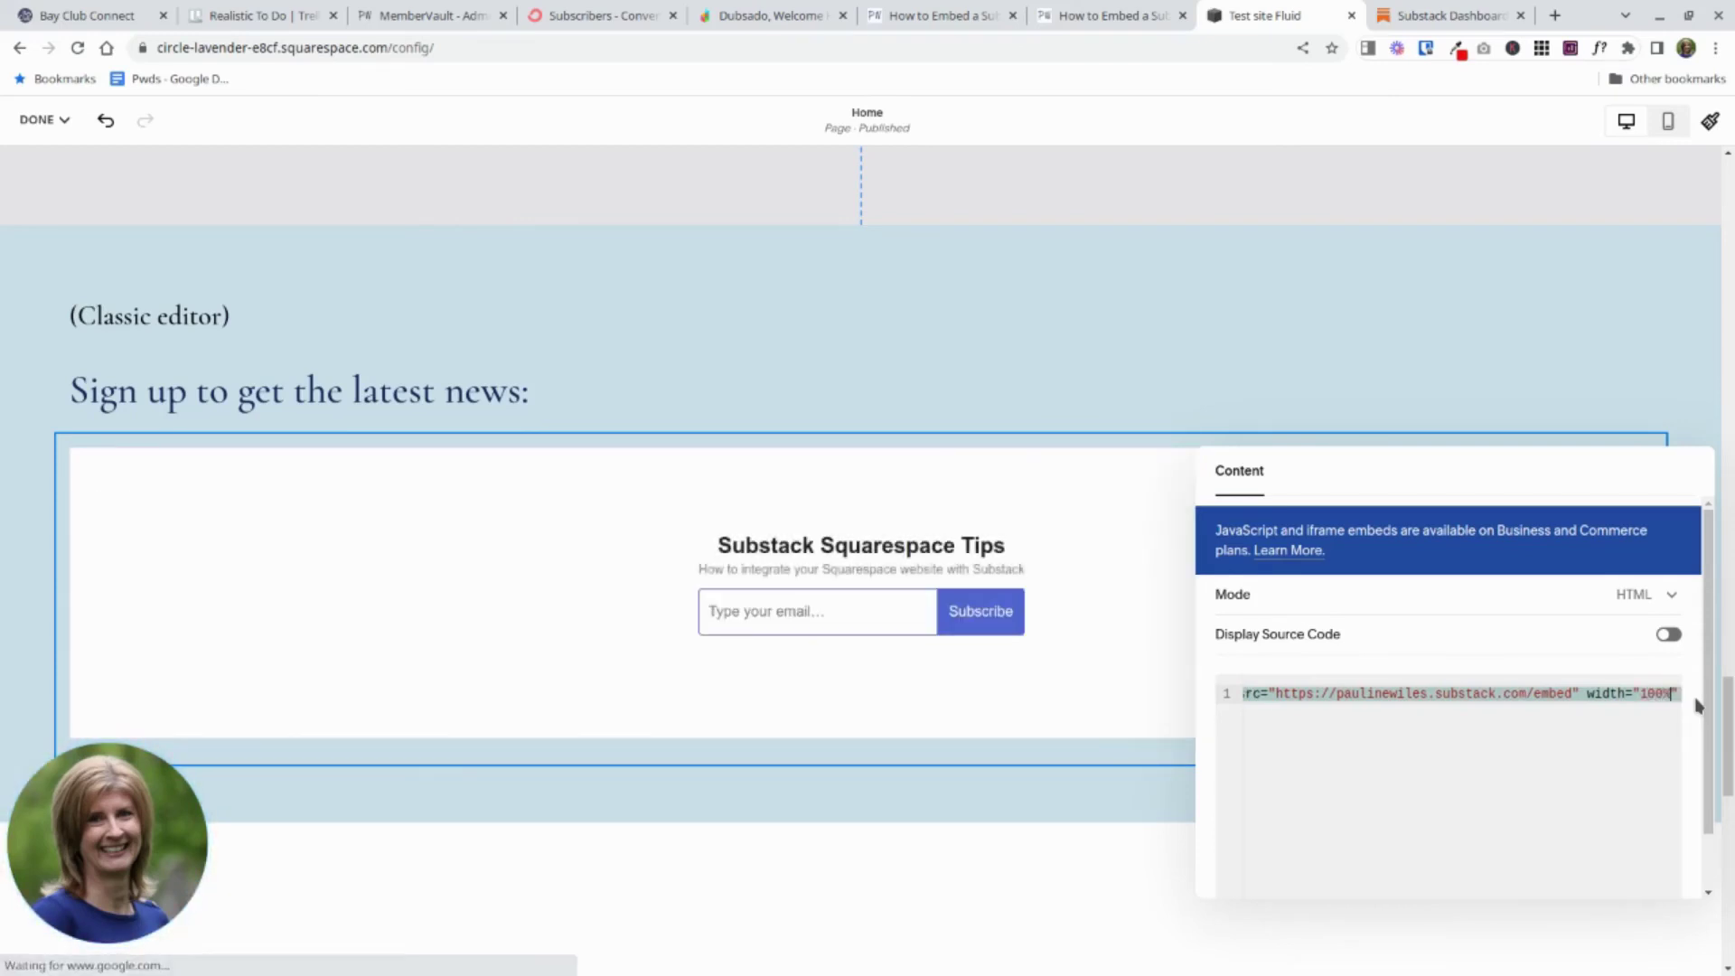
scroll(949, 260, "down", 2)
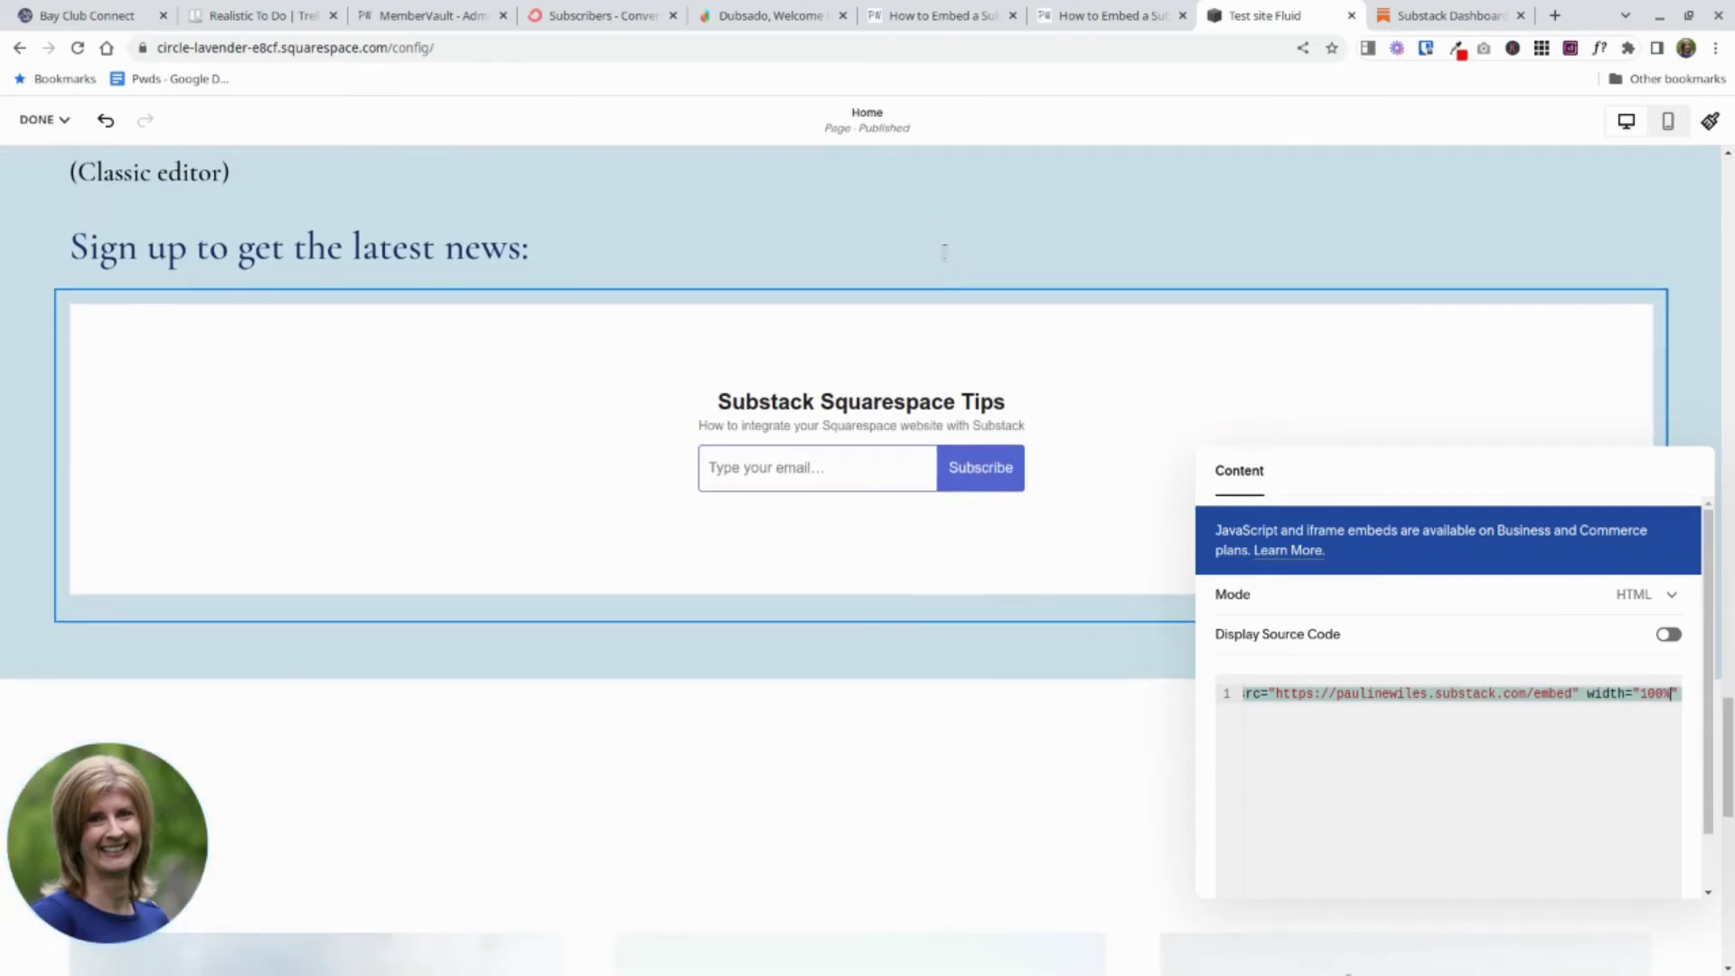
left_click(945, 252)
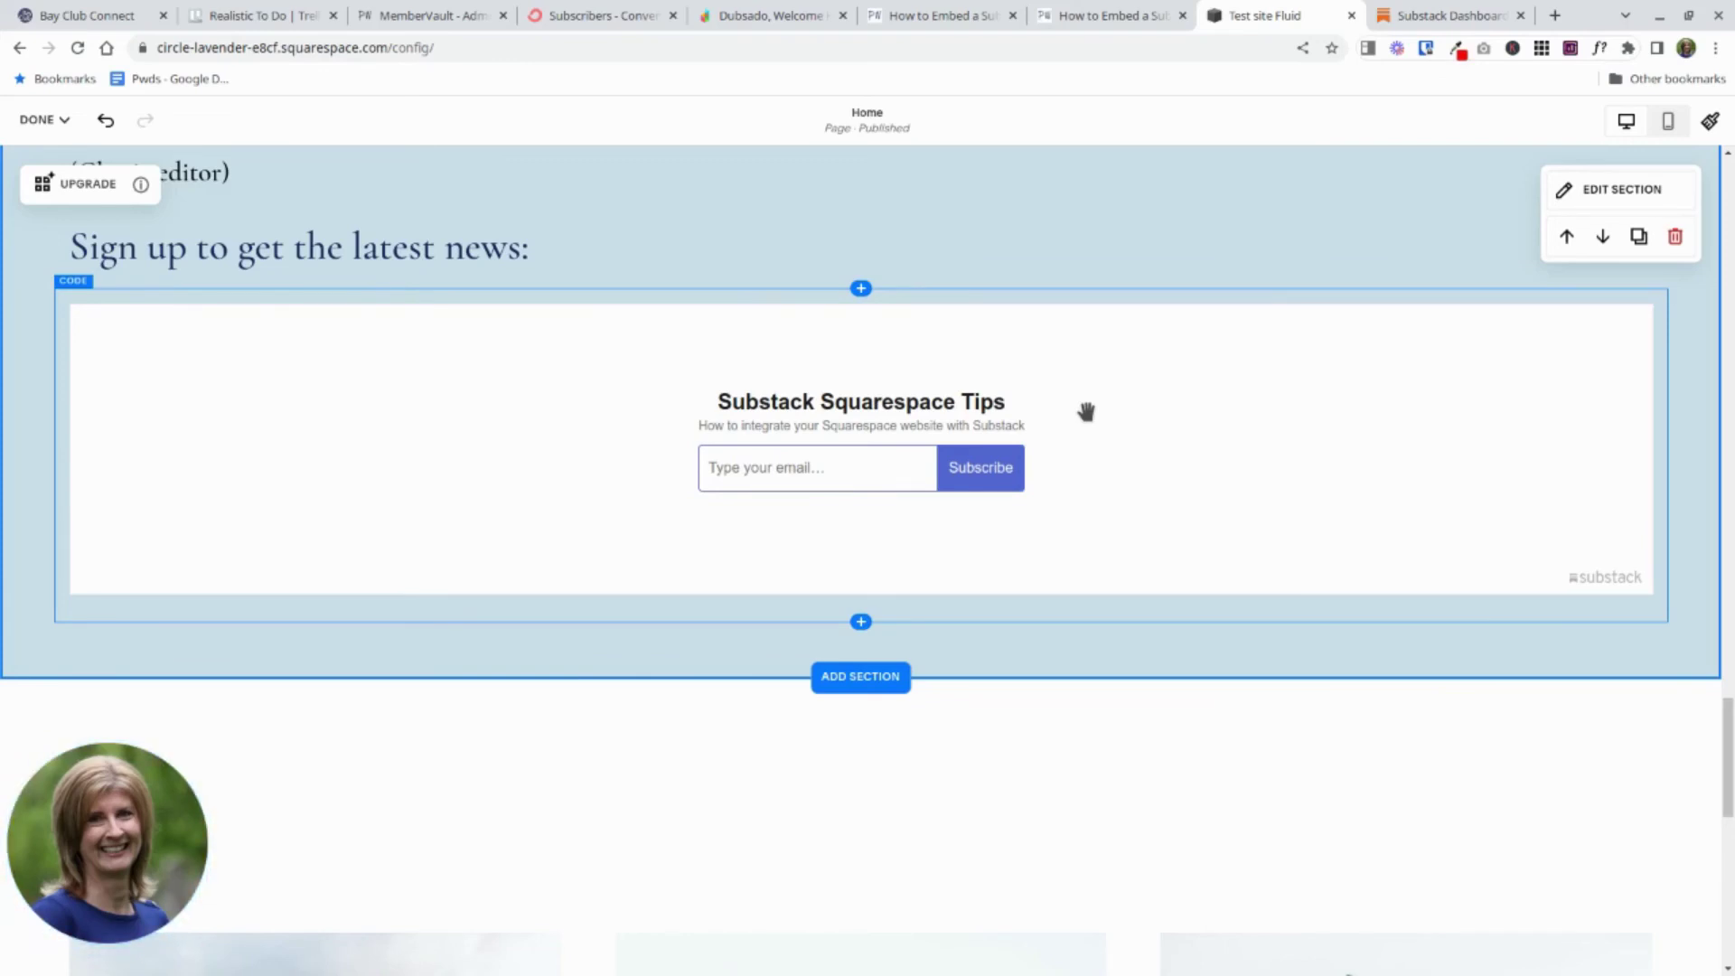
Add Spacer blocks on the left and right sides of the Substack form.
left_click(861, 289)
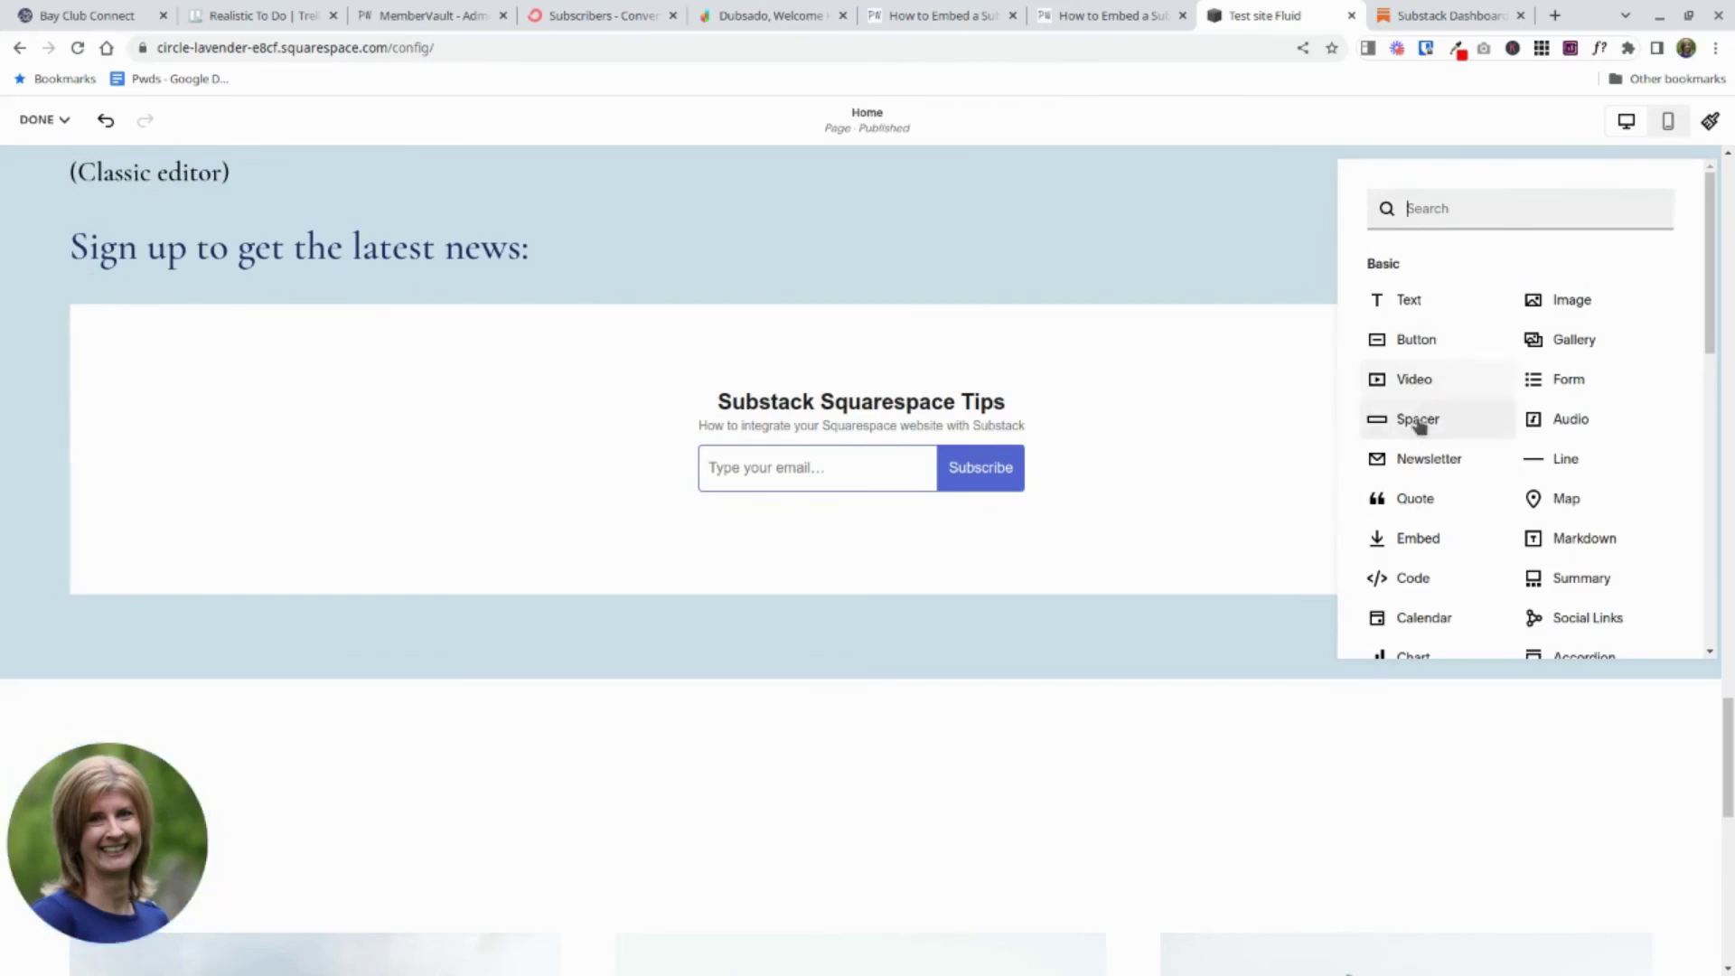
left_click(1418, 427)
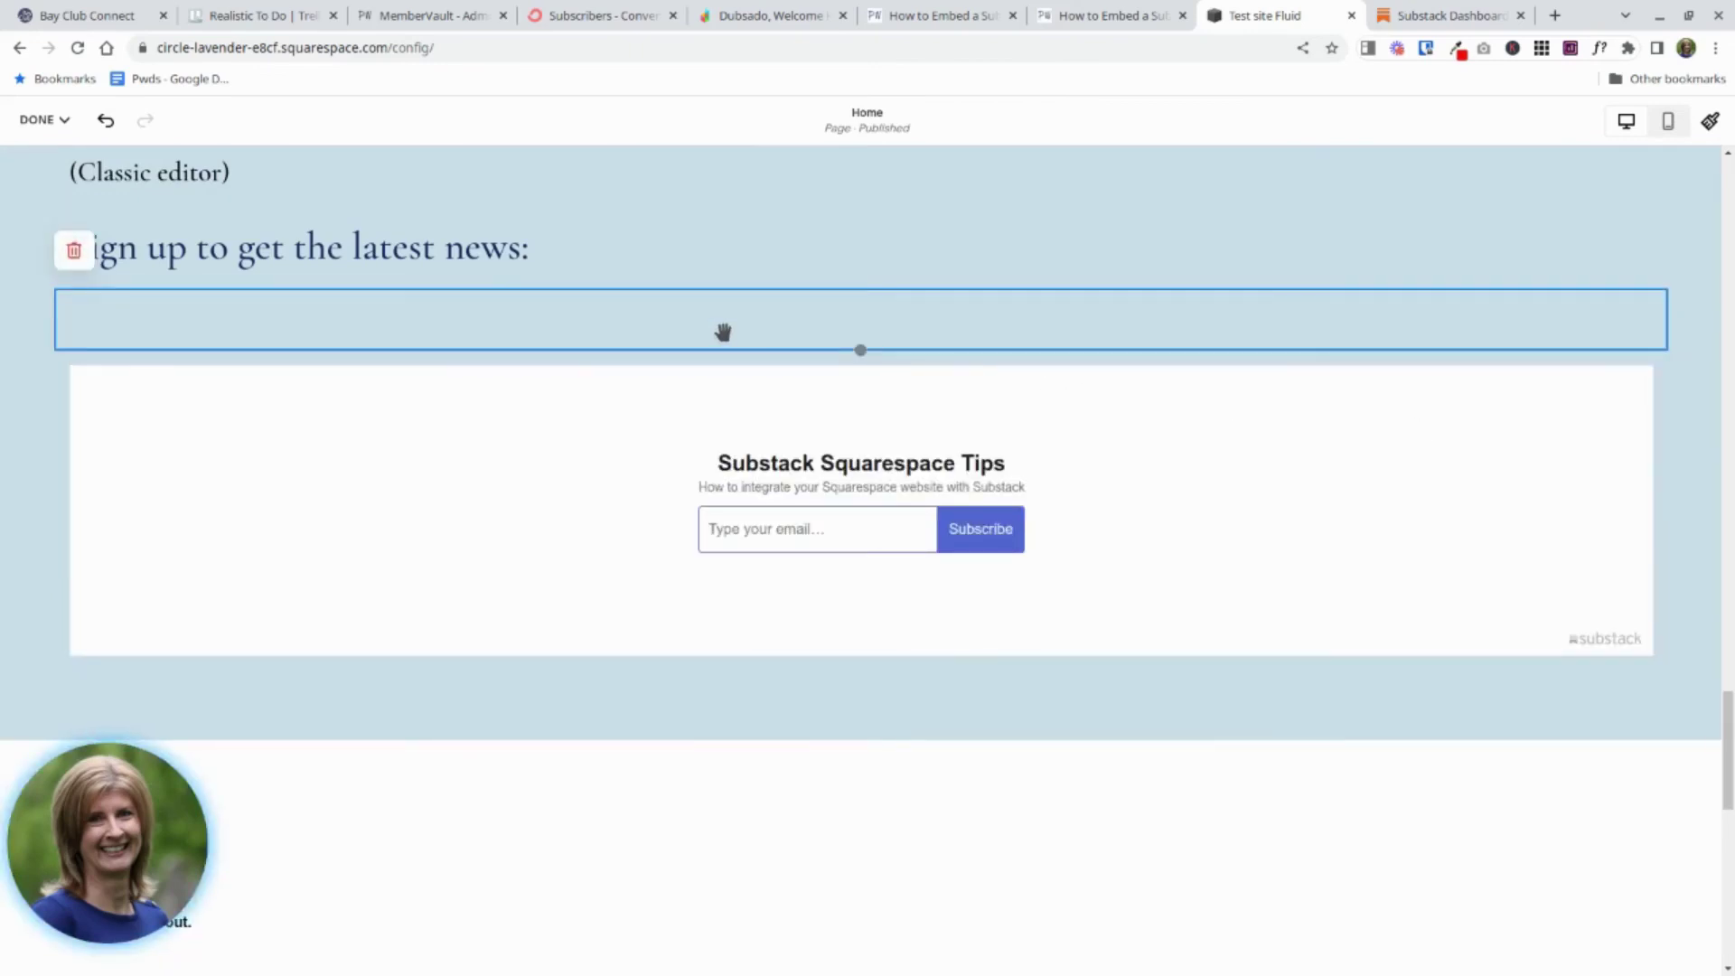
left_click_drag(720, 334, 127, 477)
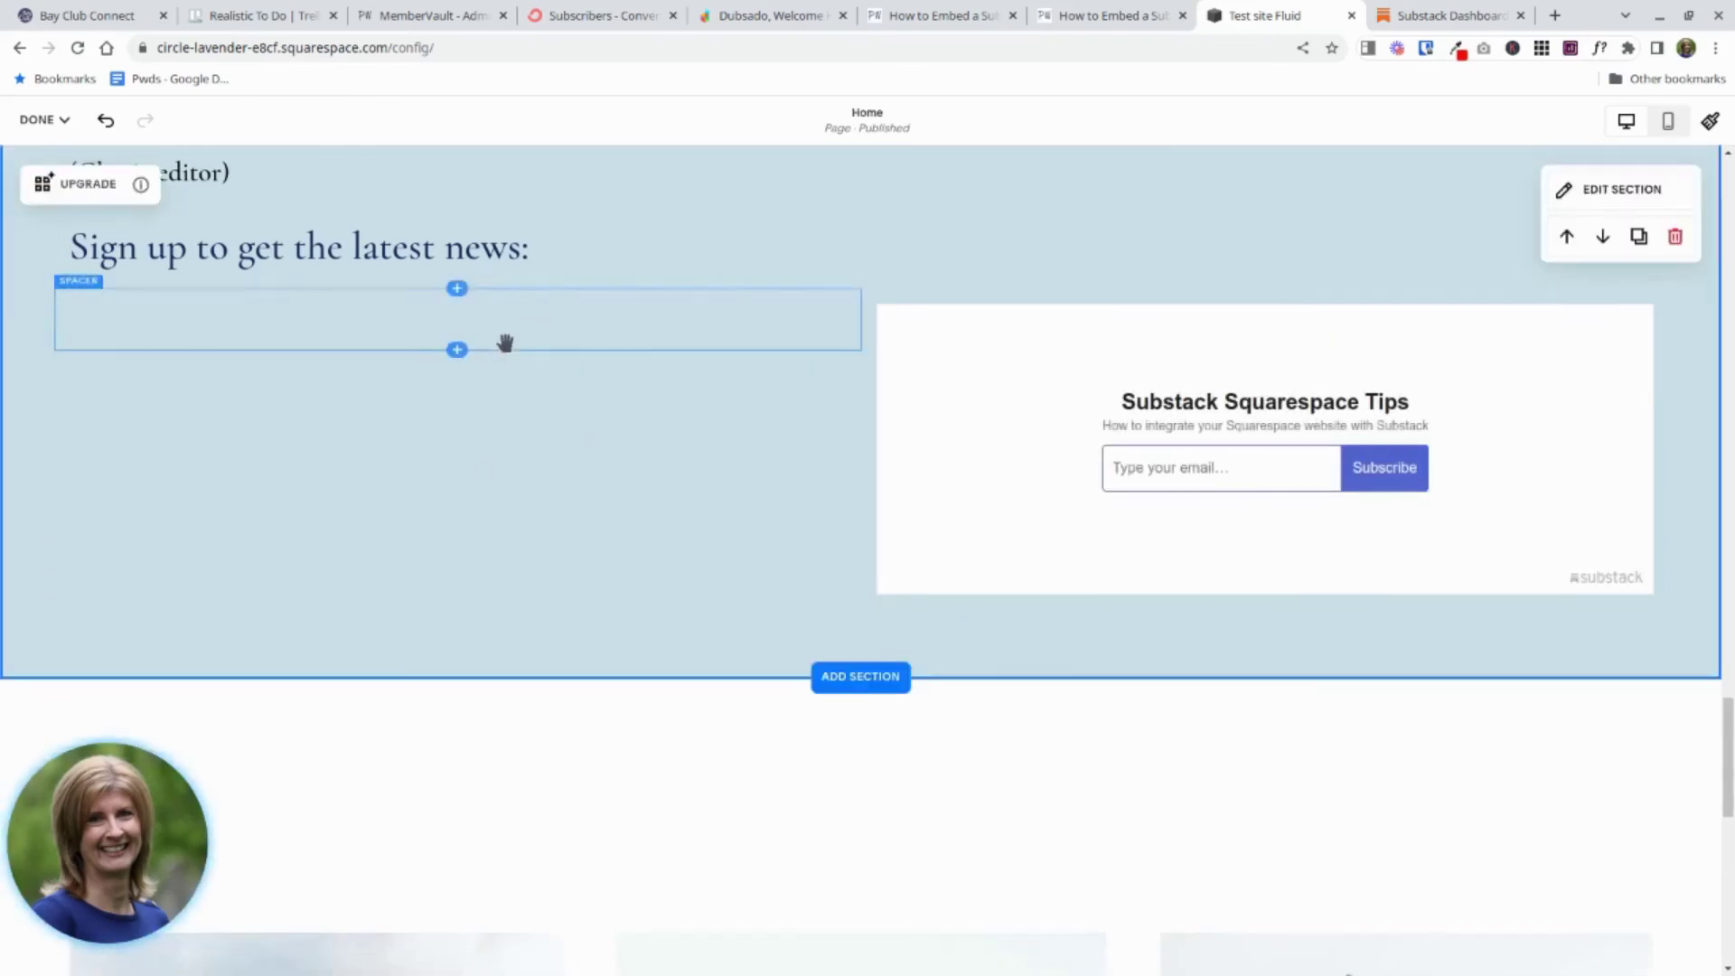
left_click(458, 349)
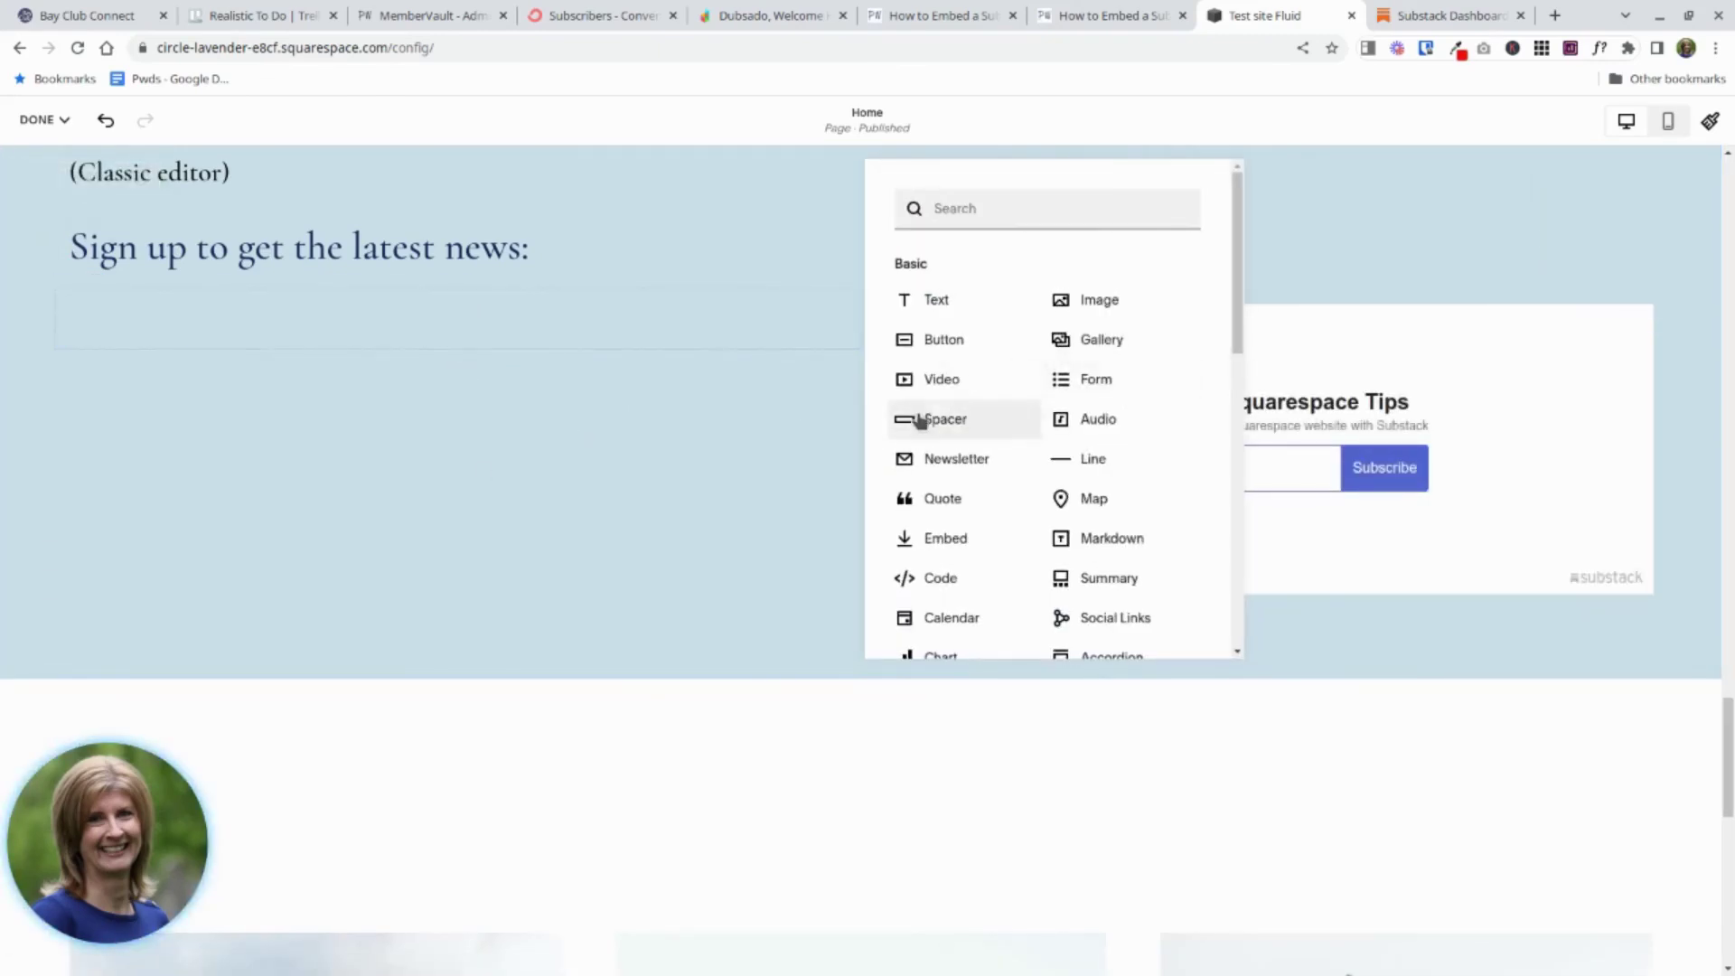
left_click(920, 419)
left_click_drag(395, 398, 1611, 395)
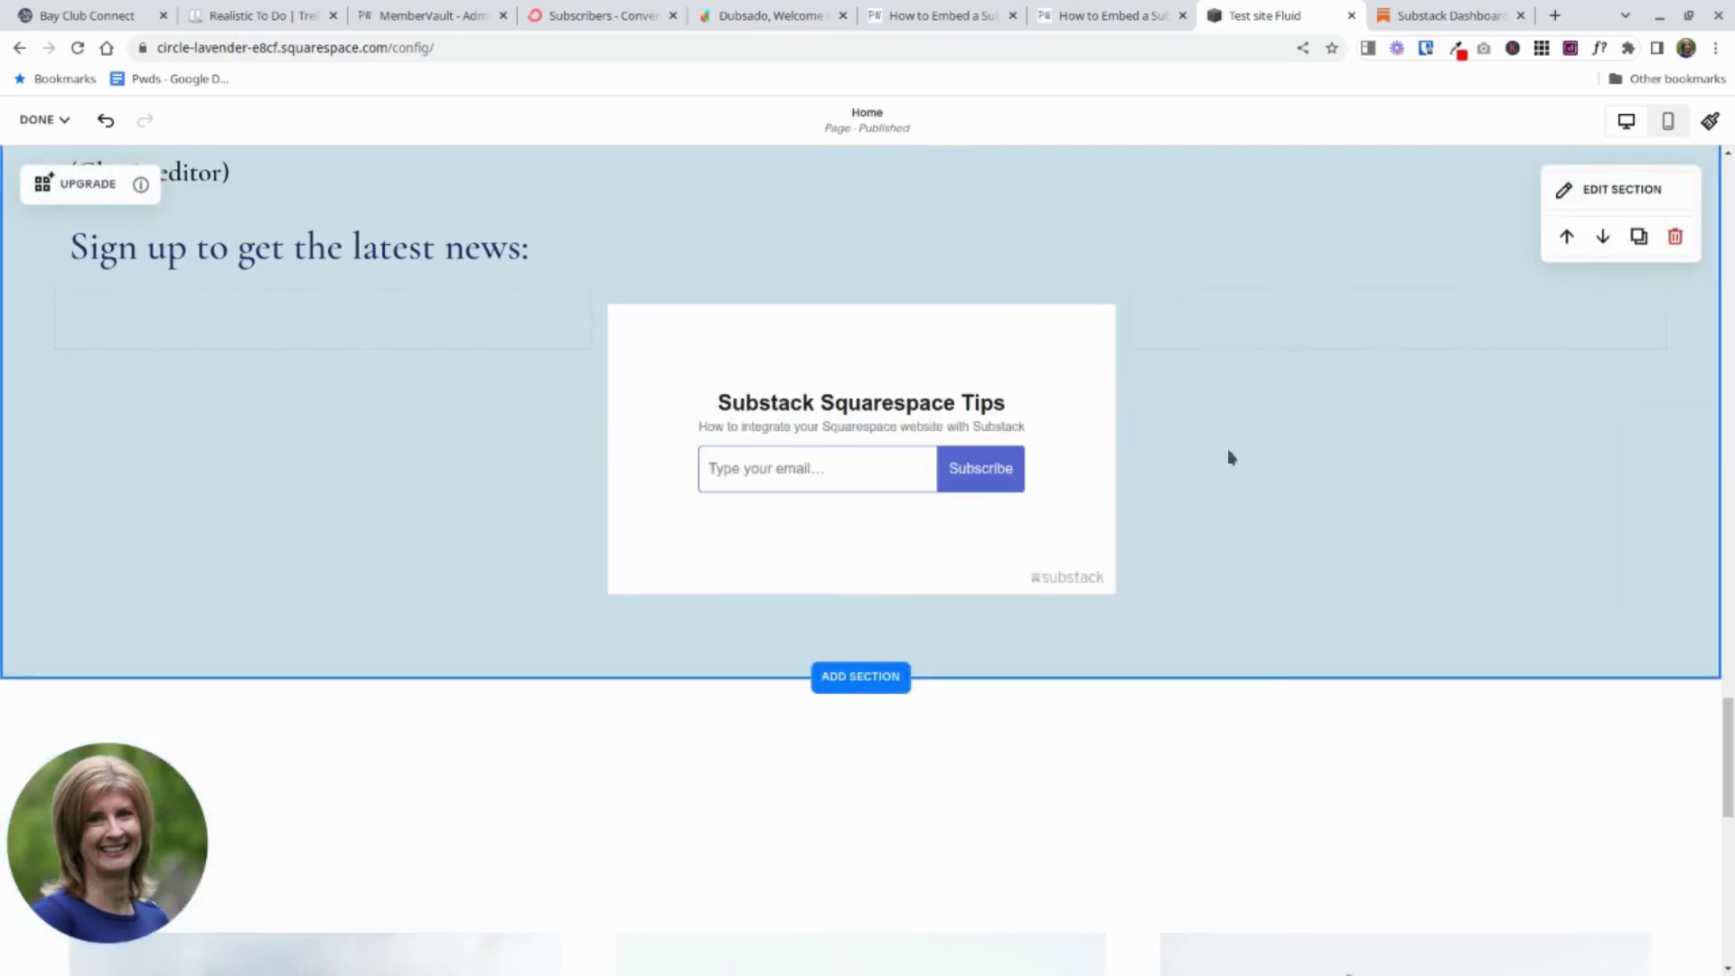
Widen the Substack form block toward both spacers.
left_click(920, 327)
left_click_drag(1131, 325, 1211, 329)
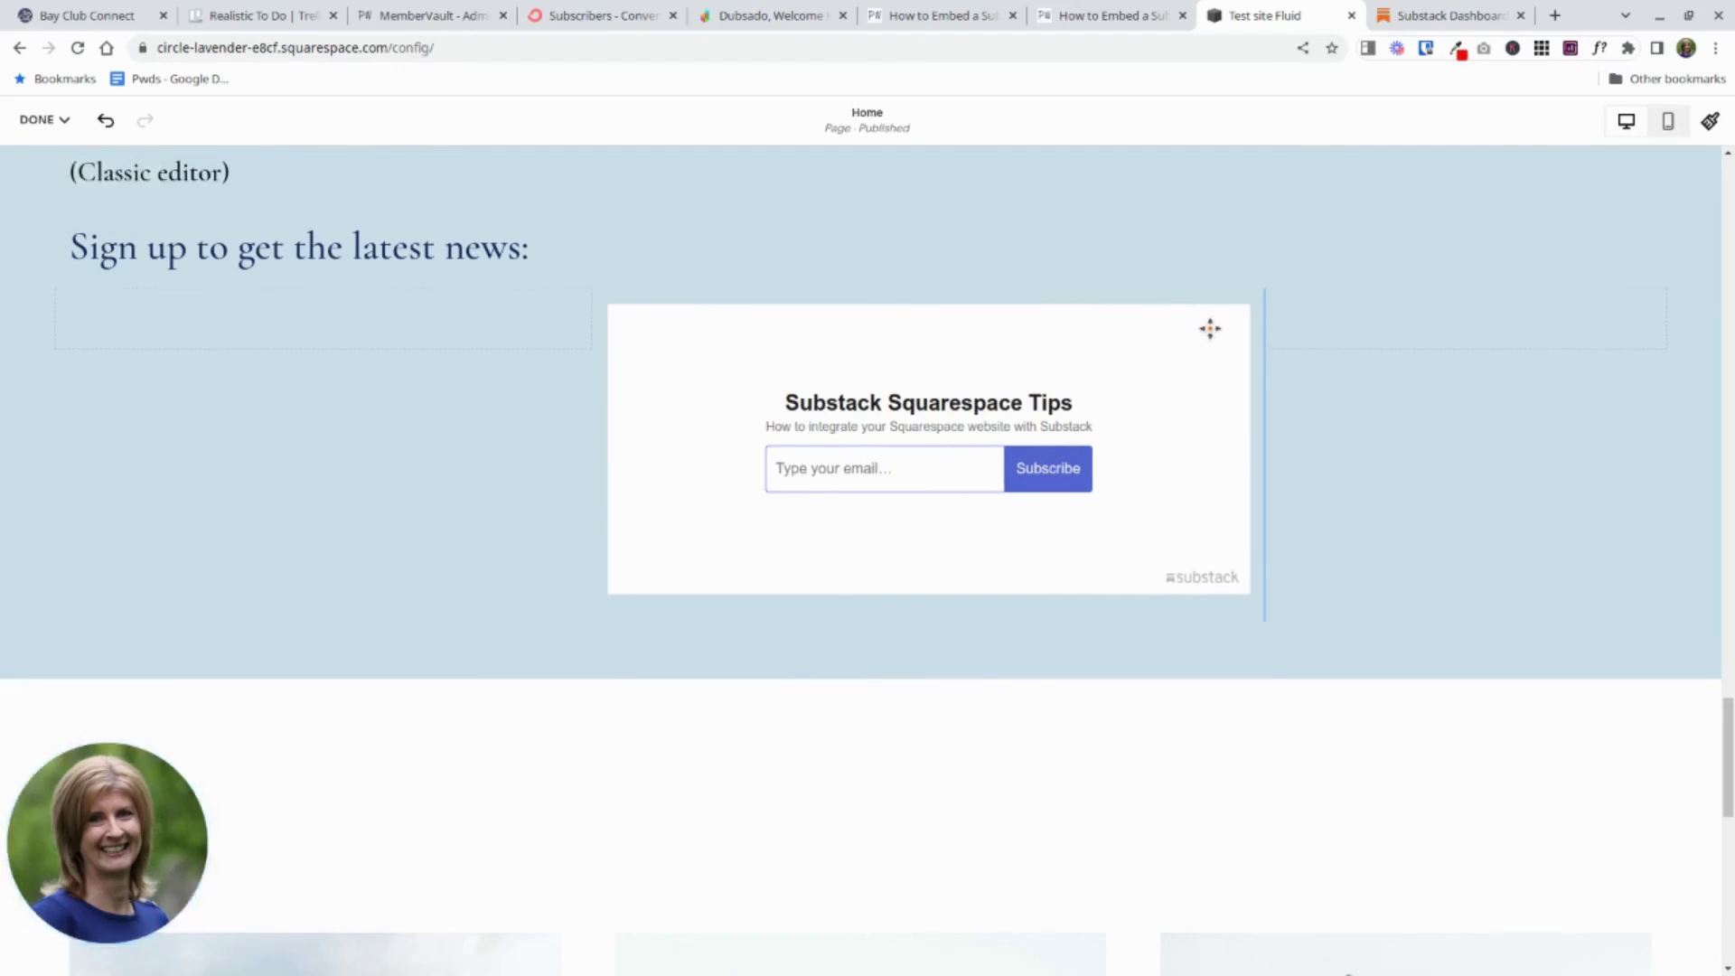
left_click_drag(592, 323, 475, 318)
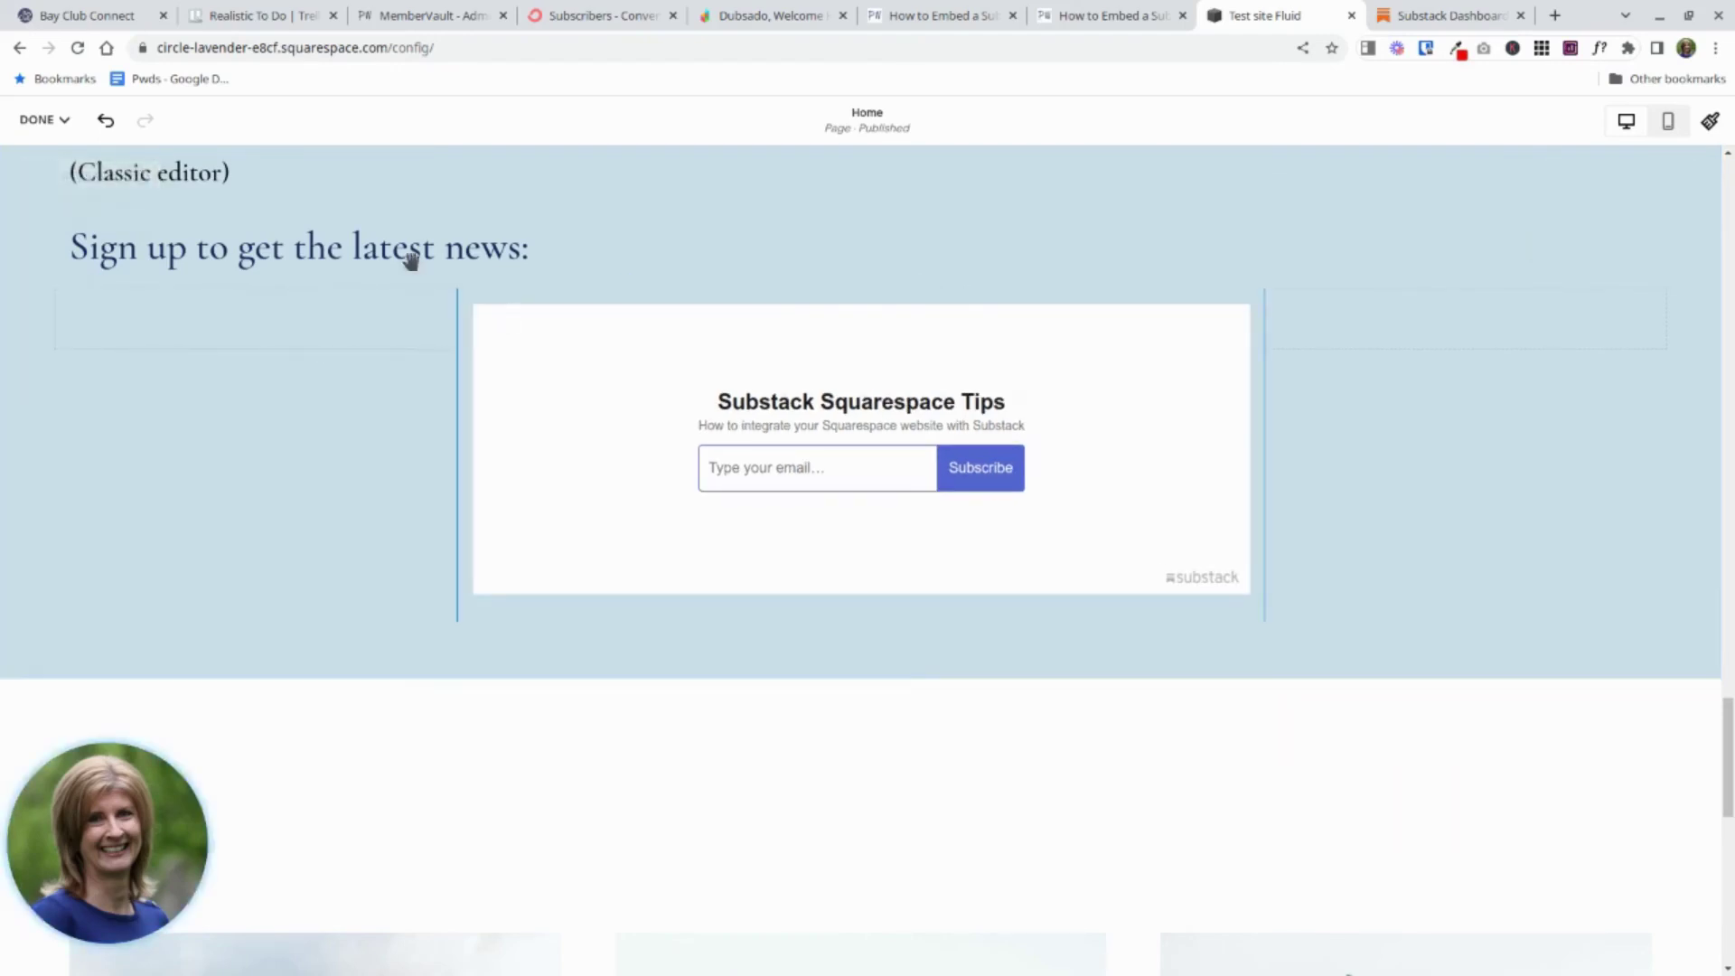
Centre-align the signup heading above the form.
left_click(352, 248)
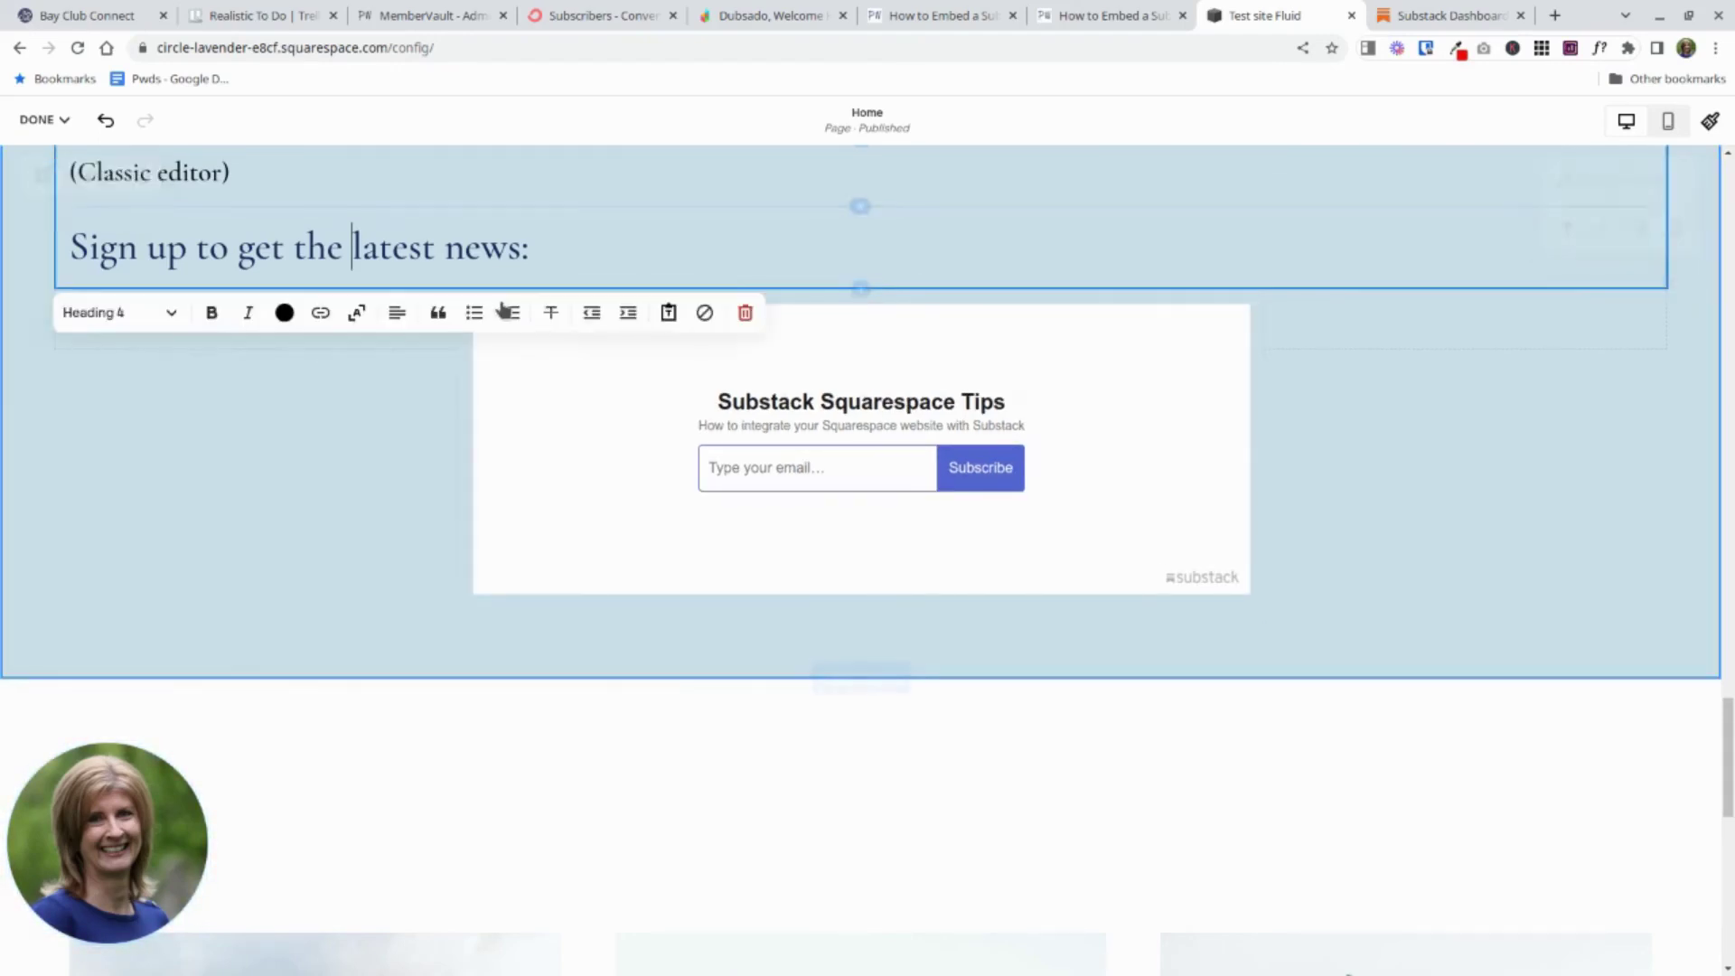
left_click(395, 315)
left_click(395, 356)
left_click(1529, 524)
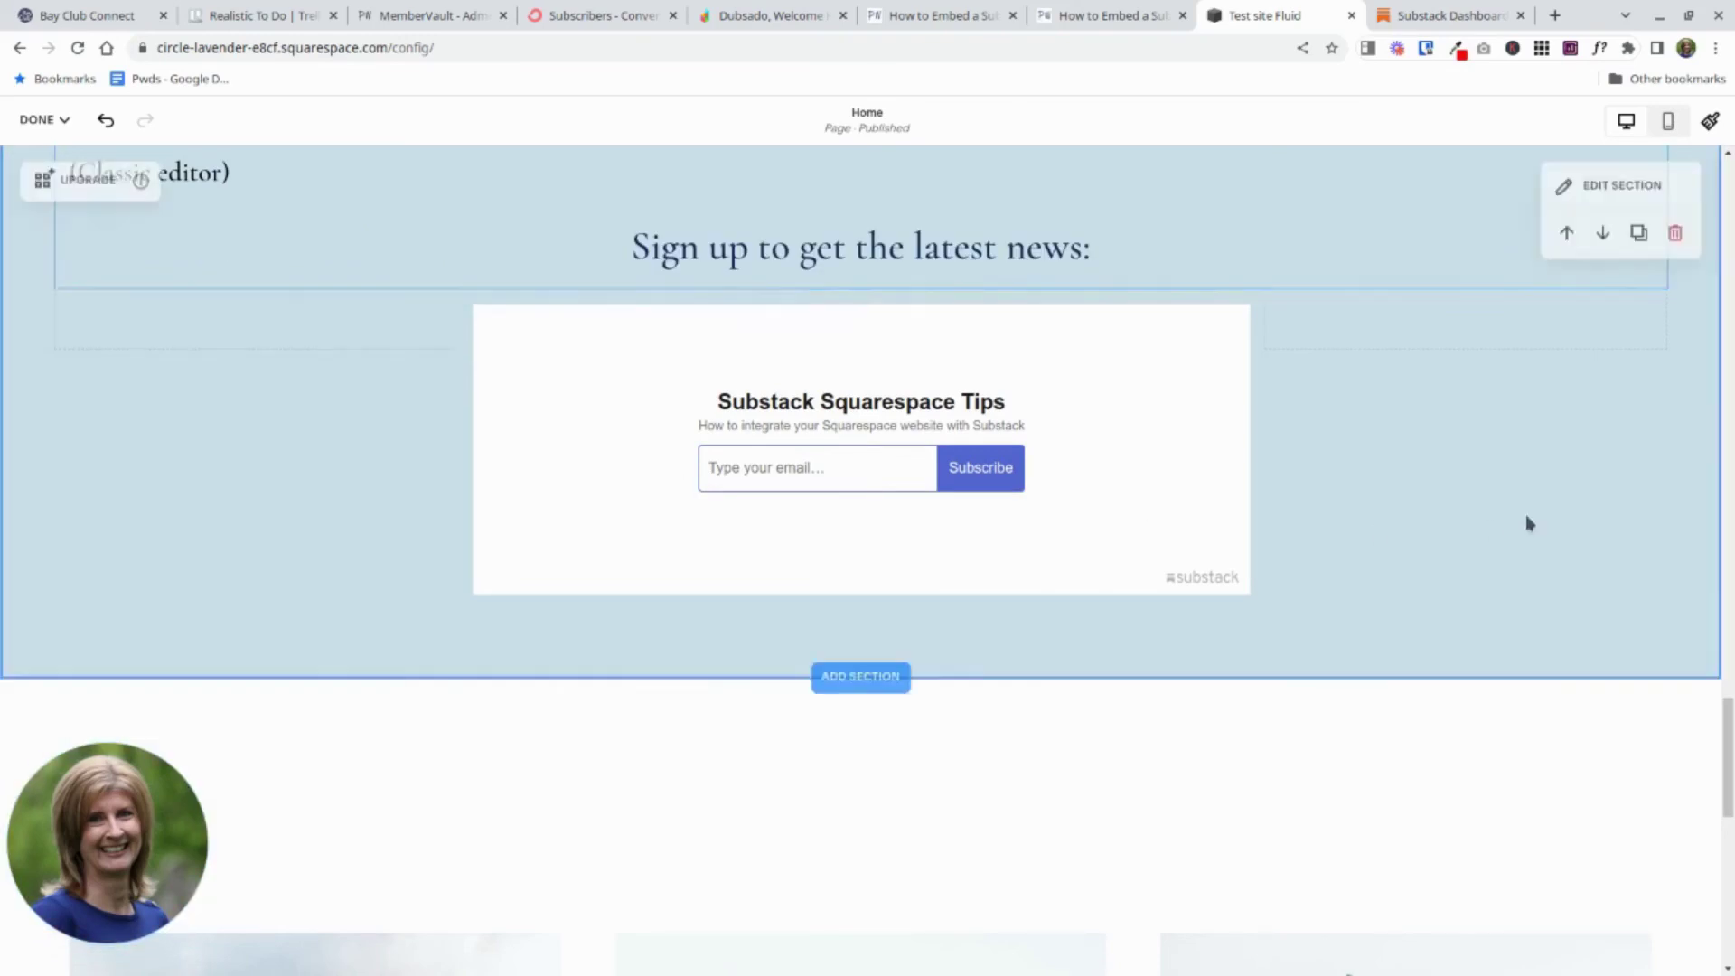
Review the Fluid Engine signup form, then save the Home page edits with DONE > Save.
scroll(1654, 515, "up", 1)
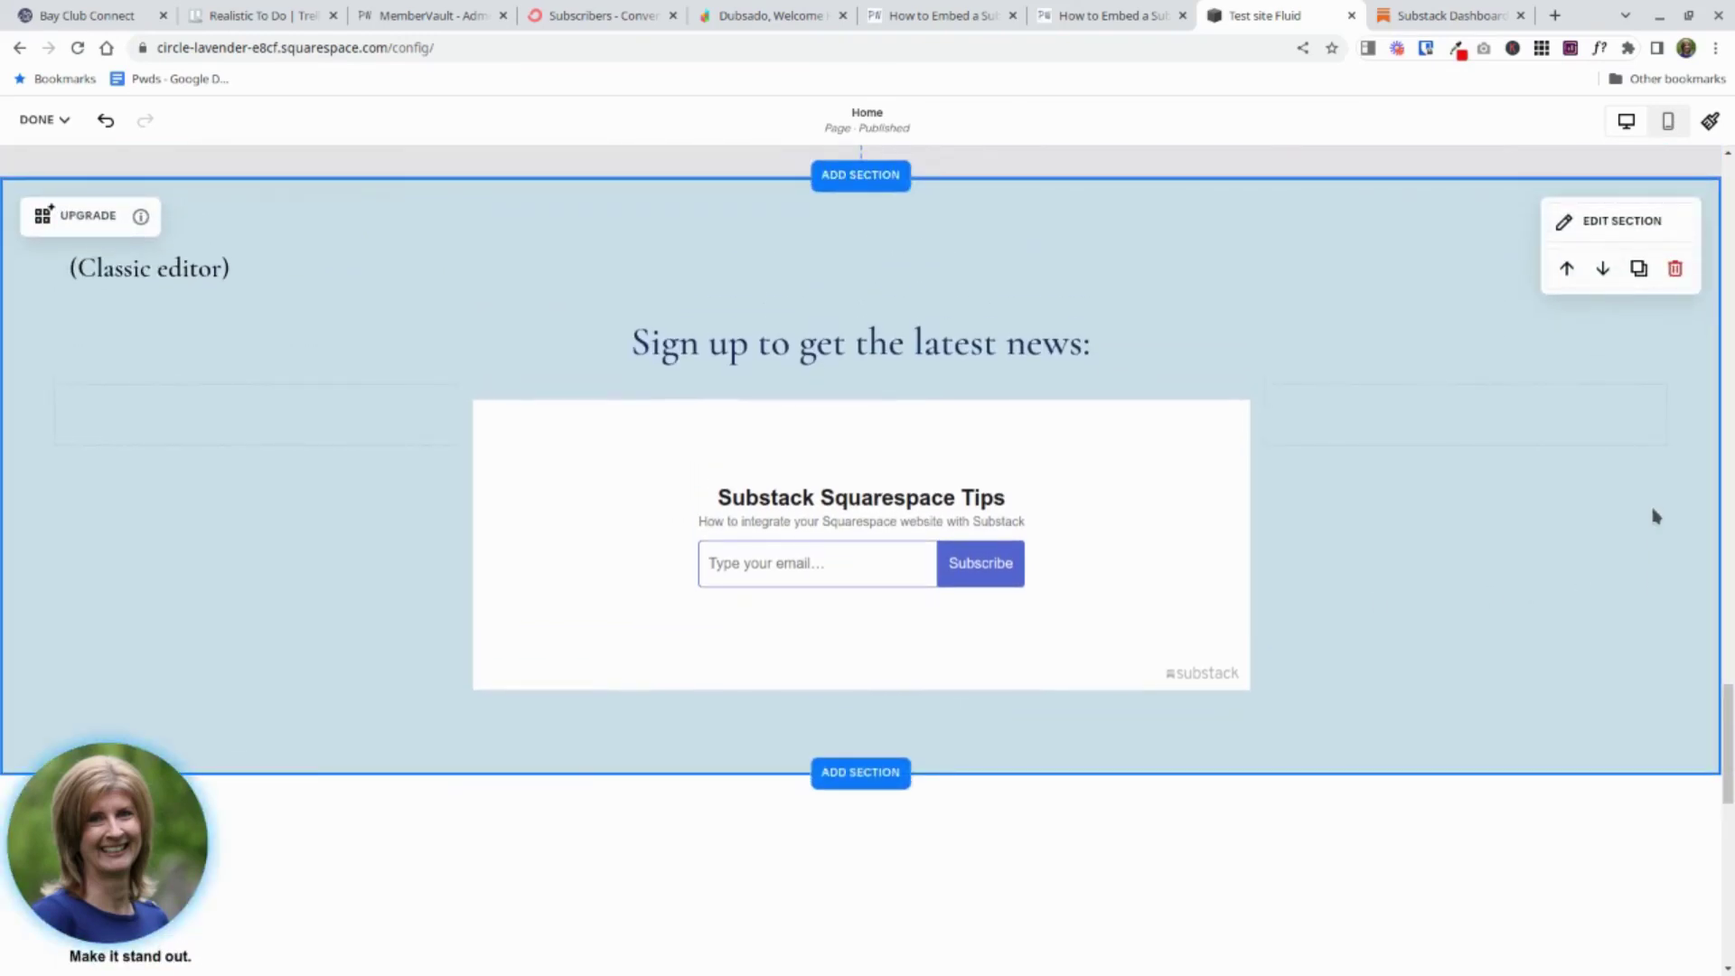
scroll(1654, 515, "up", 8)
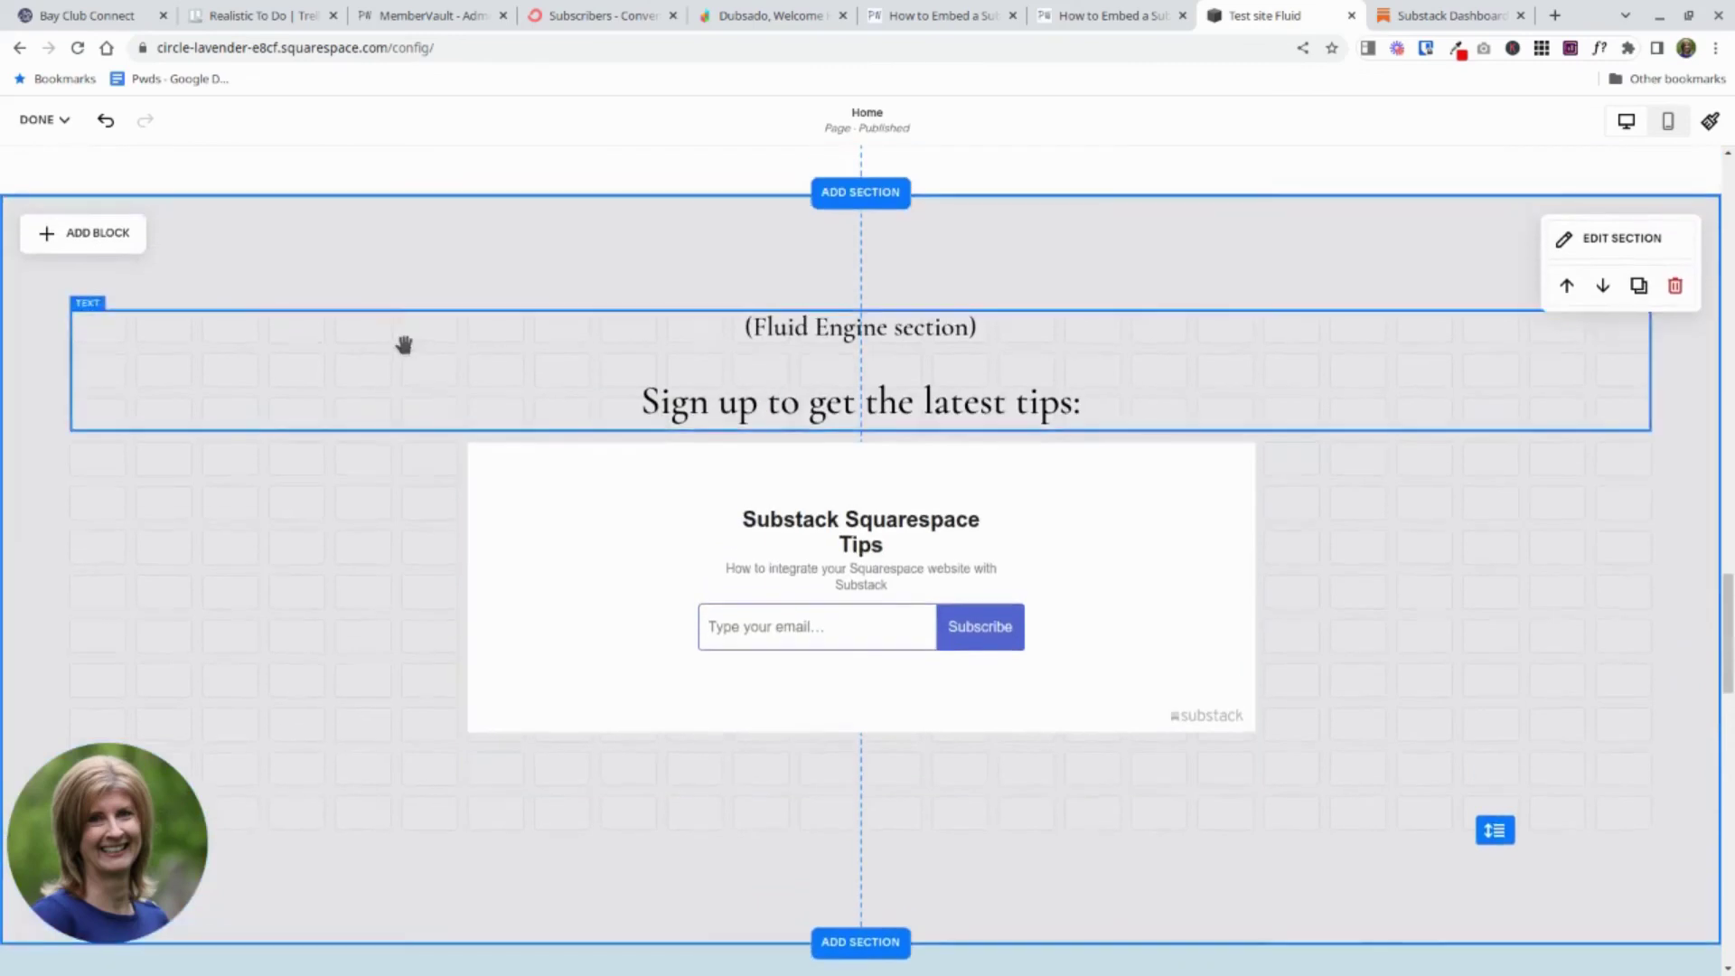
scroll(953, 469, "down", 1)
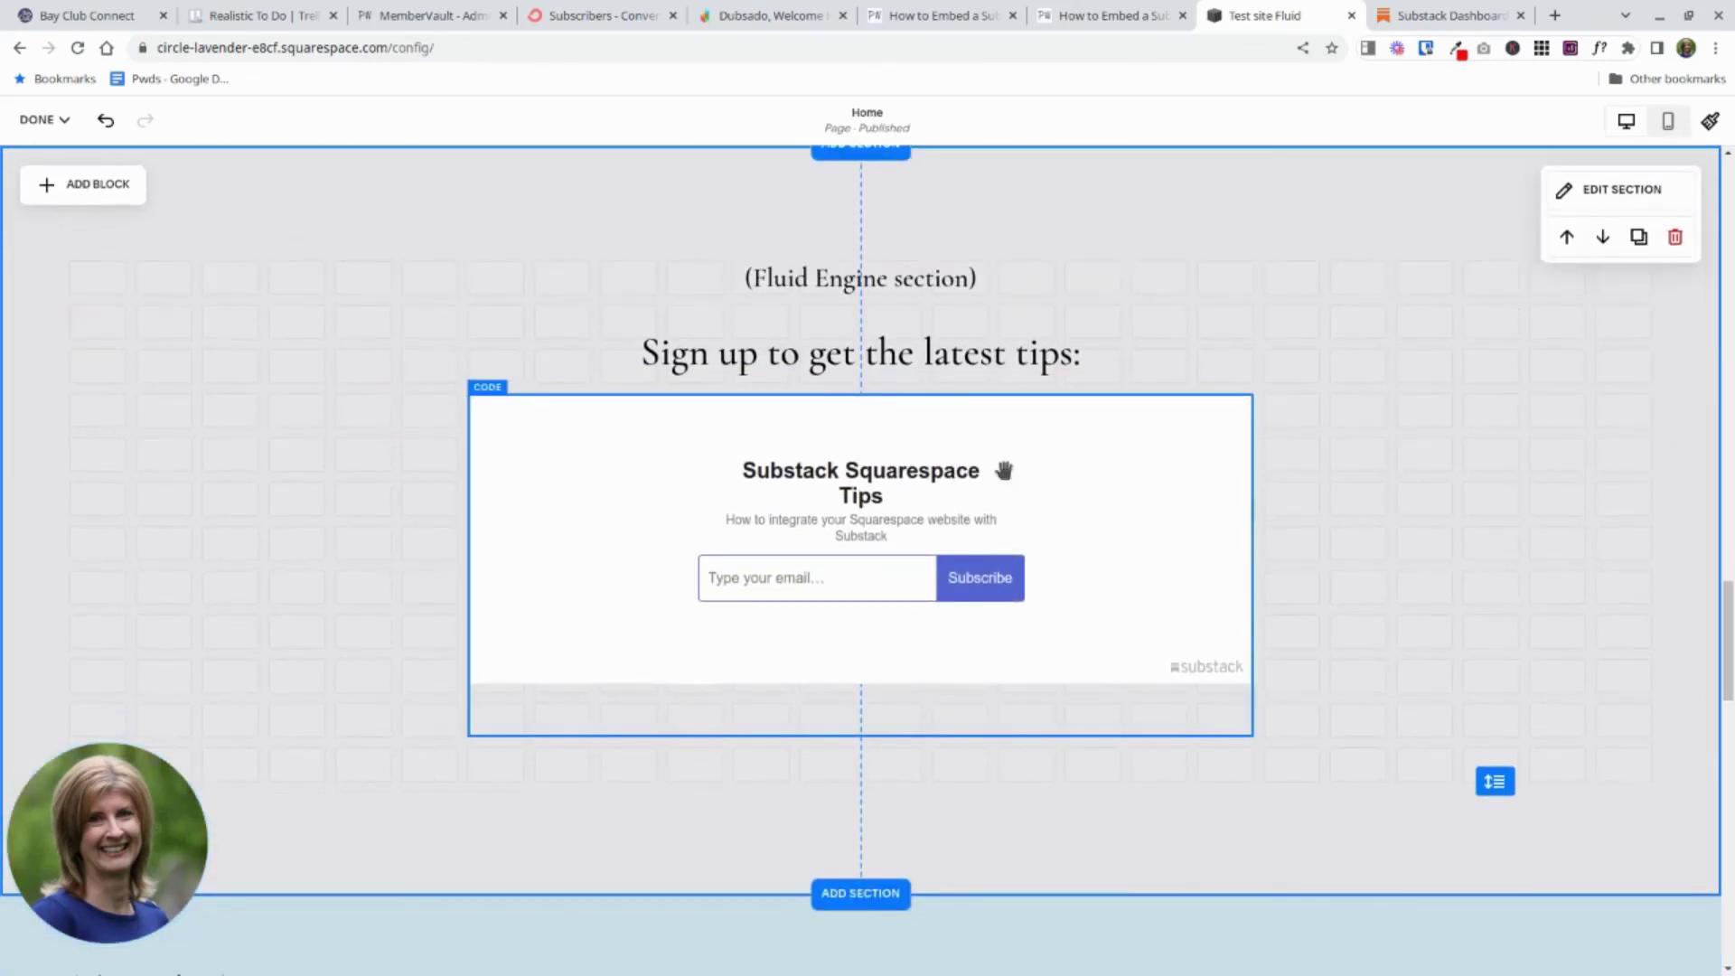
scroll(1301, 492, "down", 6)
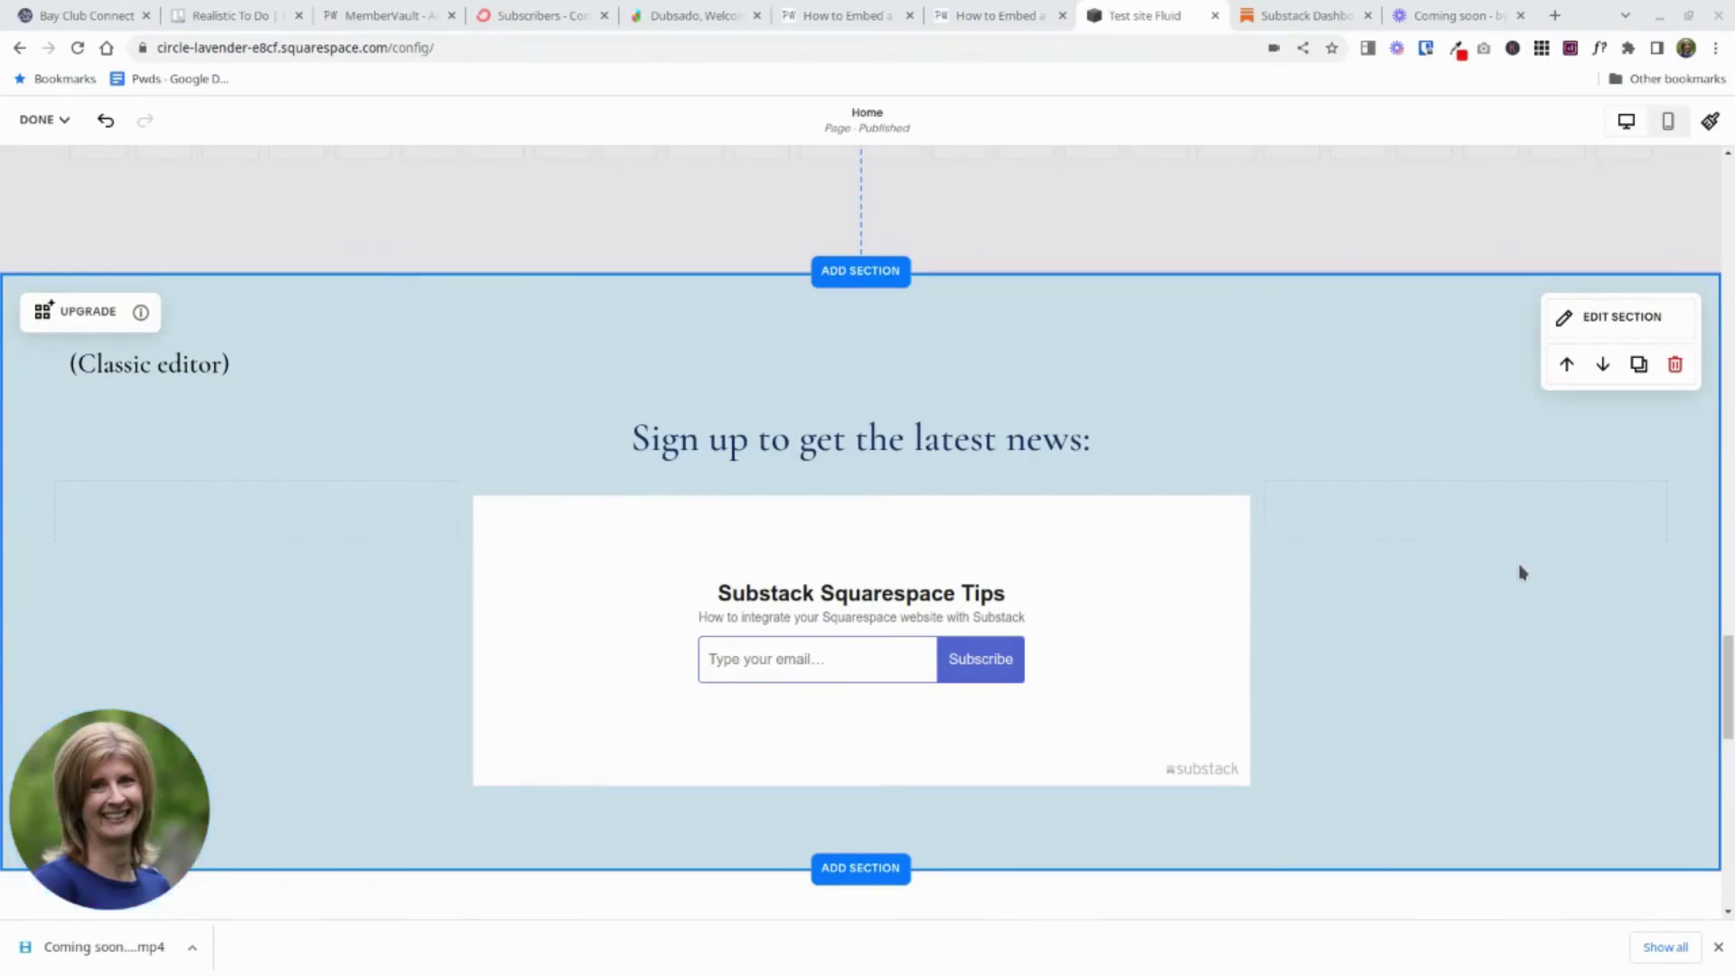
left_click(50, 125)
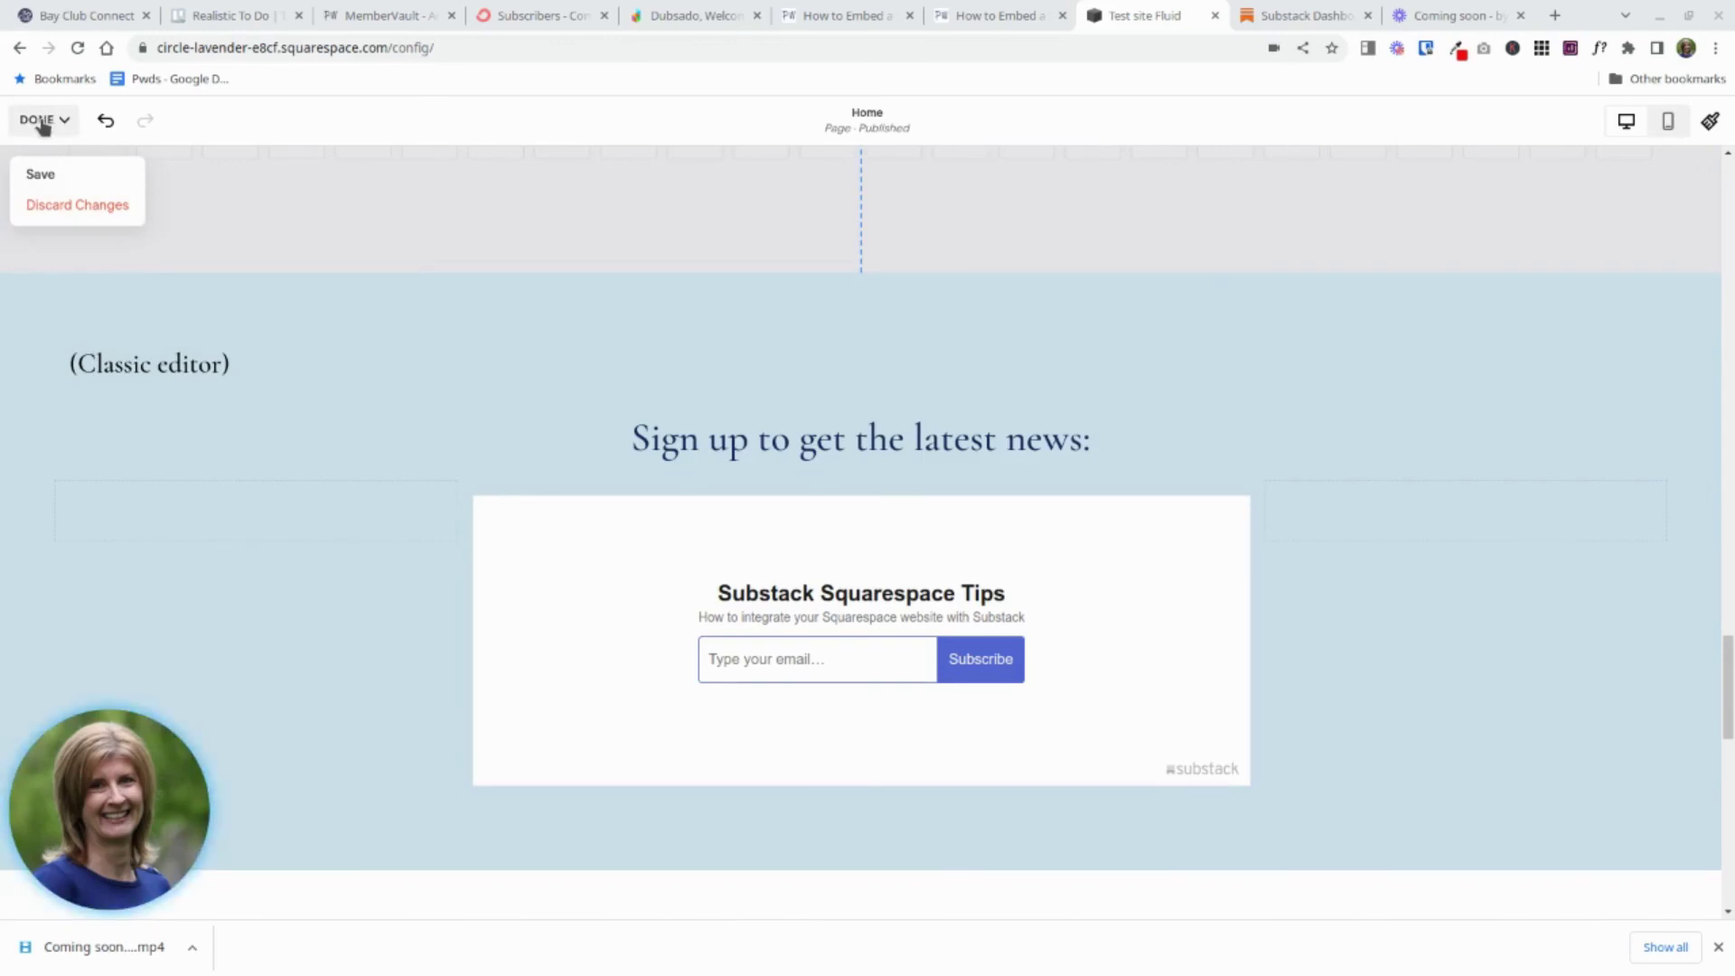
left_click(39, 175)
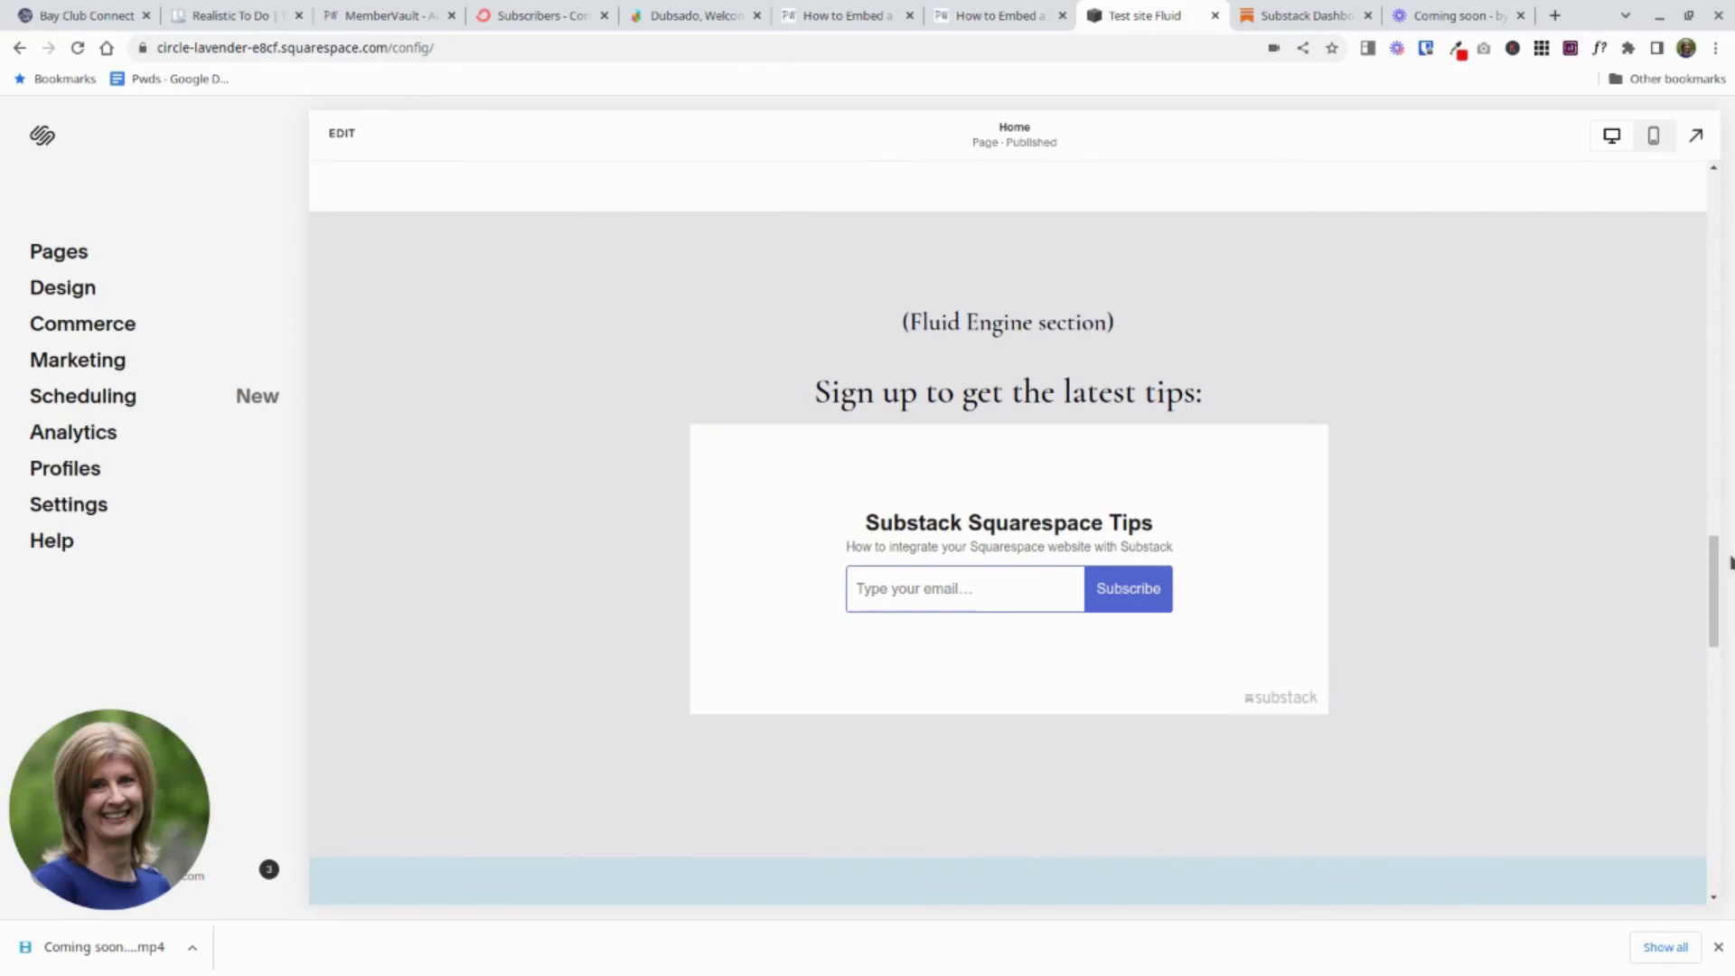